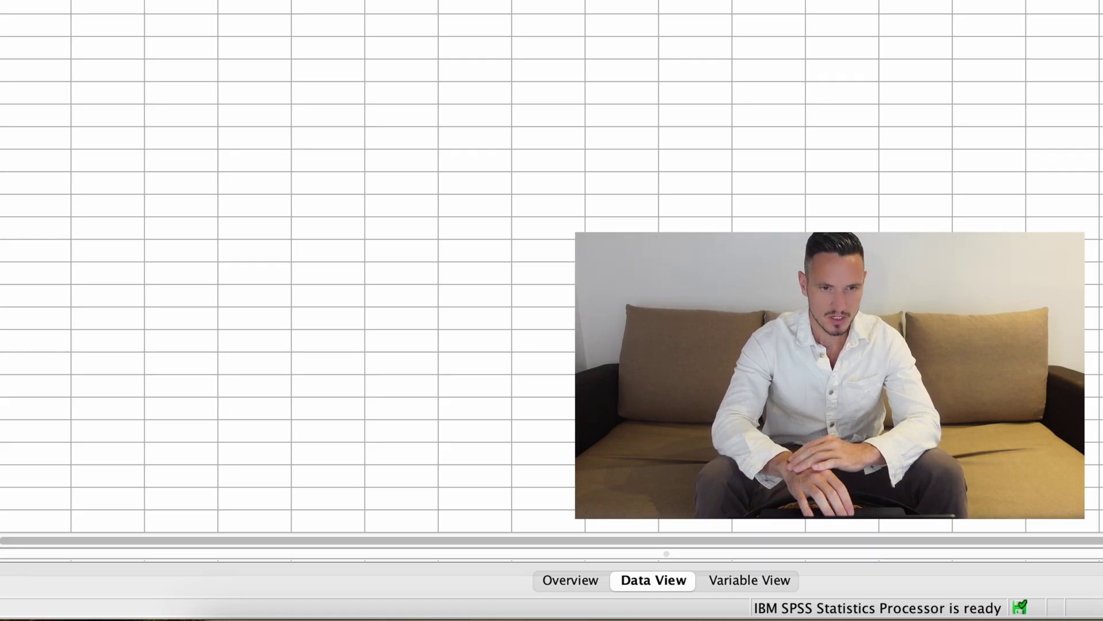
Step: Define three variables in Variable View named Morning, Afternoon and Evening
left_click(740, 576)
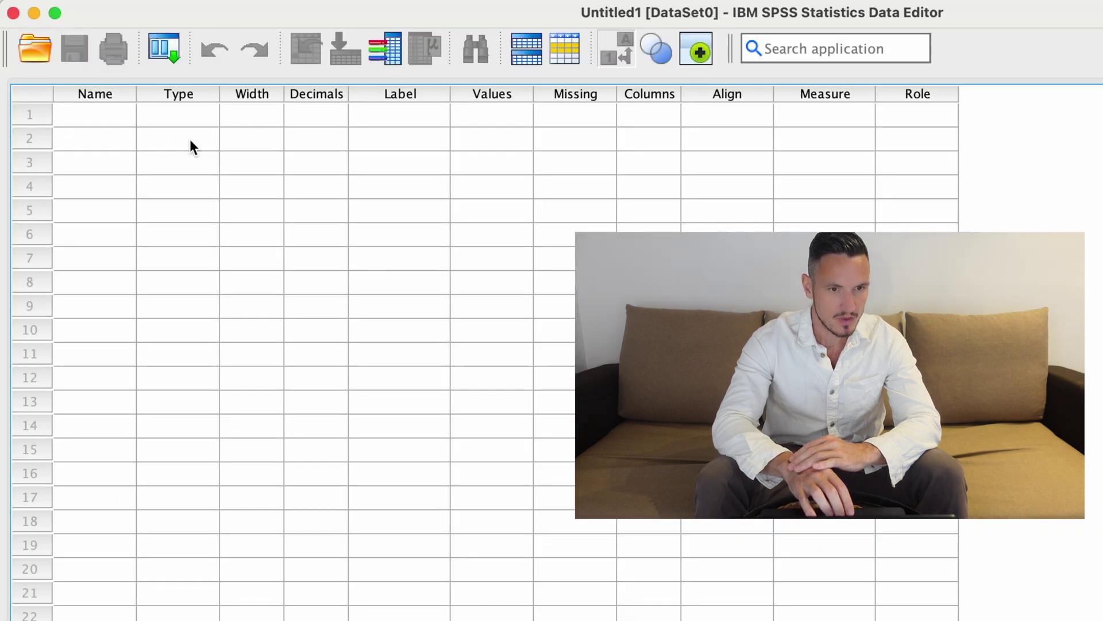
left_click(118, 118)
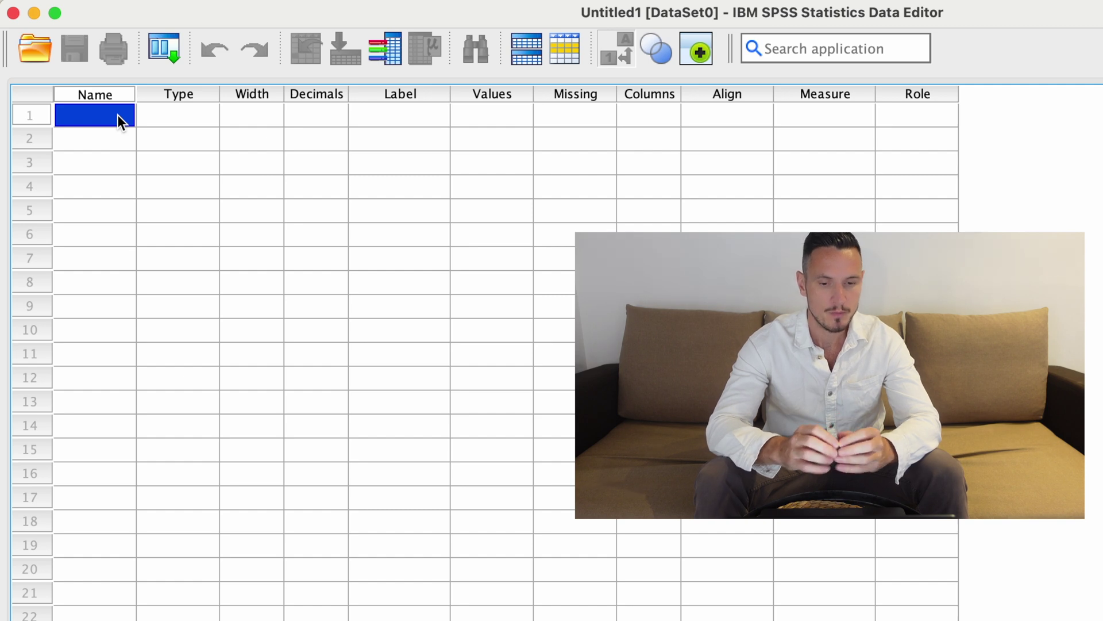
type("Mor")
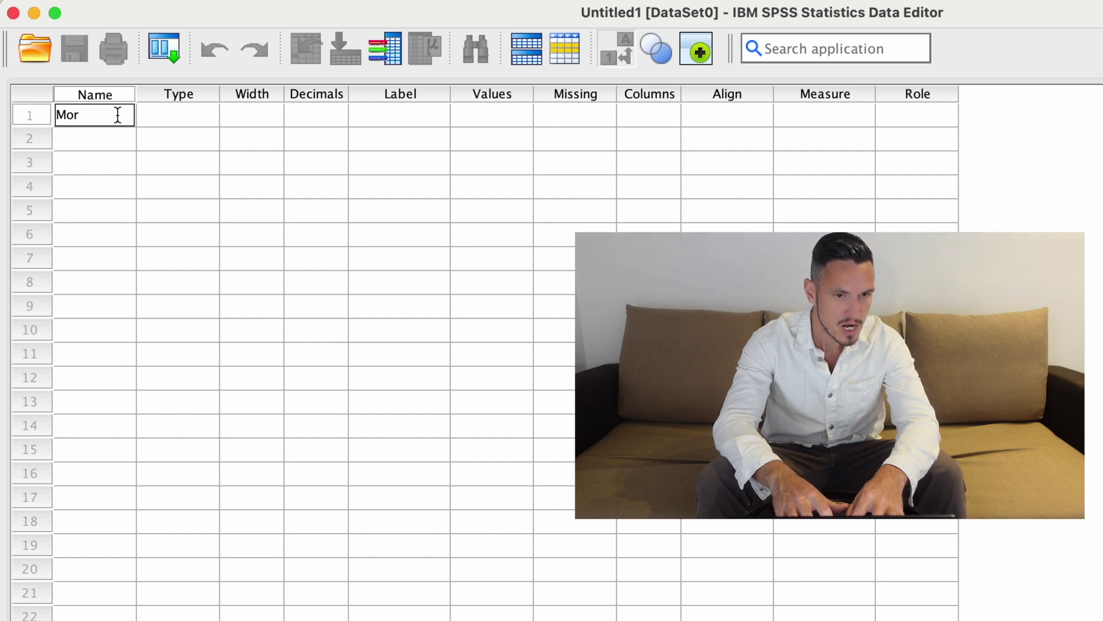
type("ning")
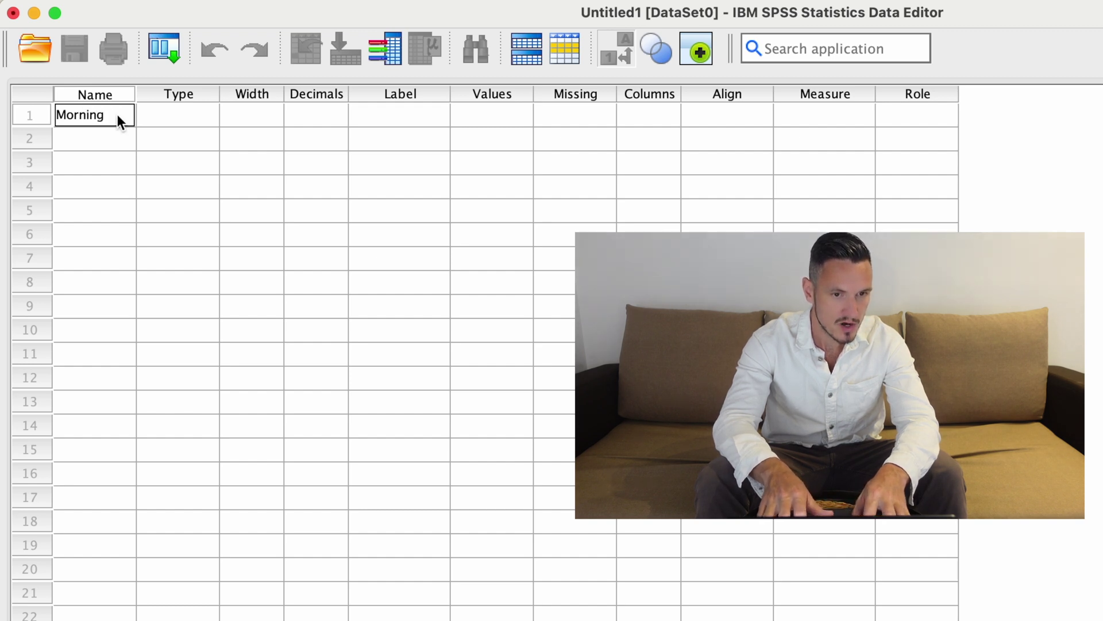
key("Return")
type("Afternoon")
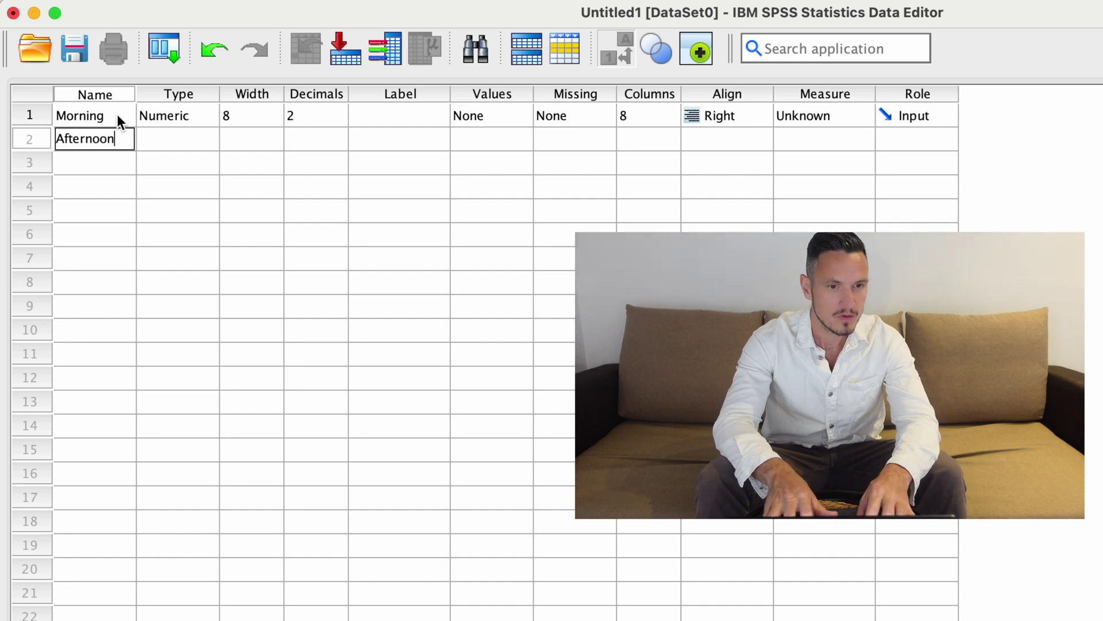
key("Return")
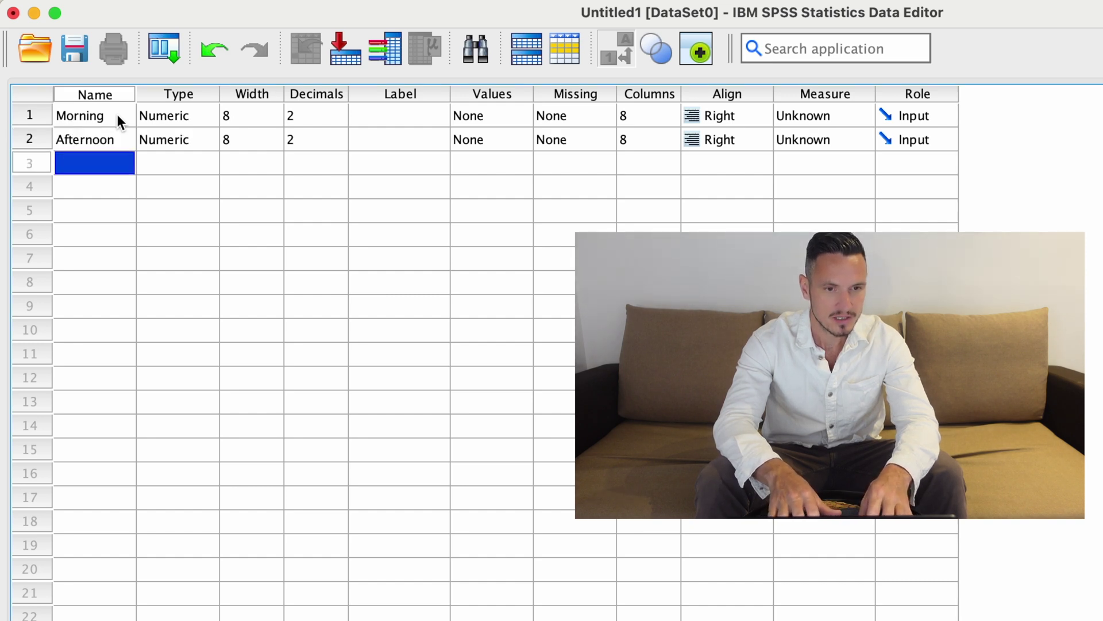
type("Evening")
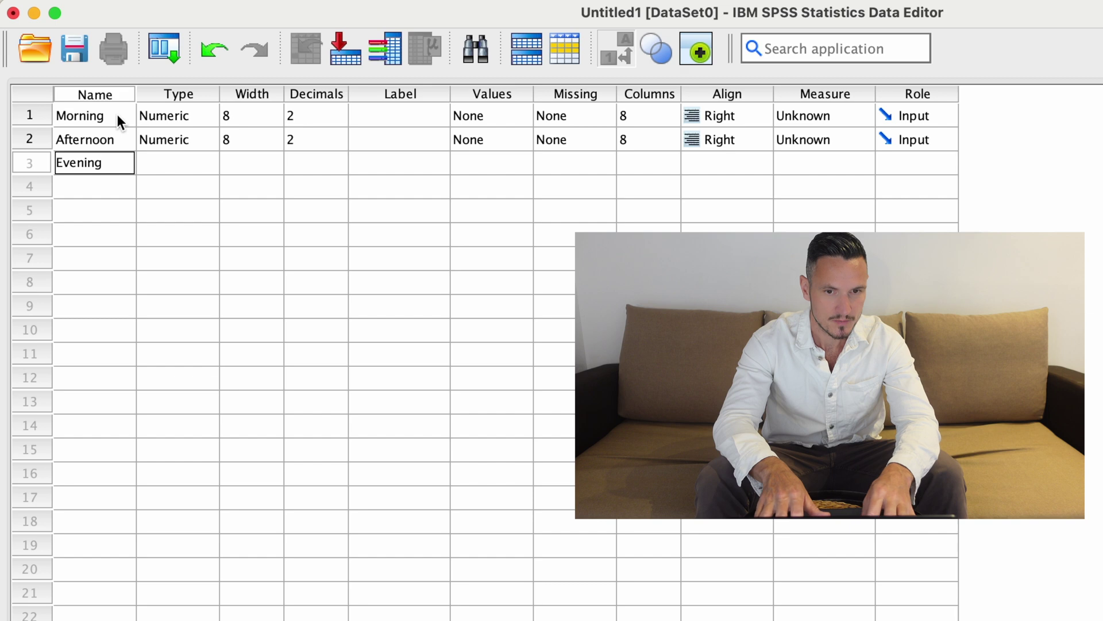
key("Return")
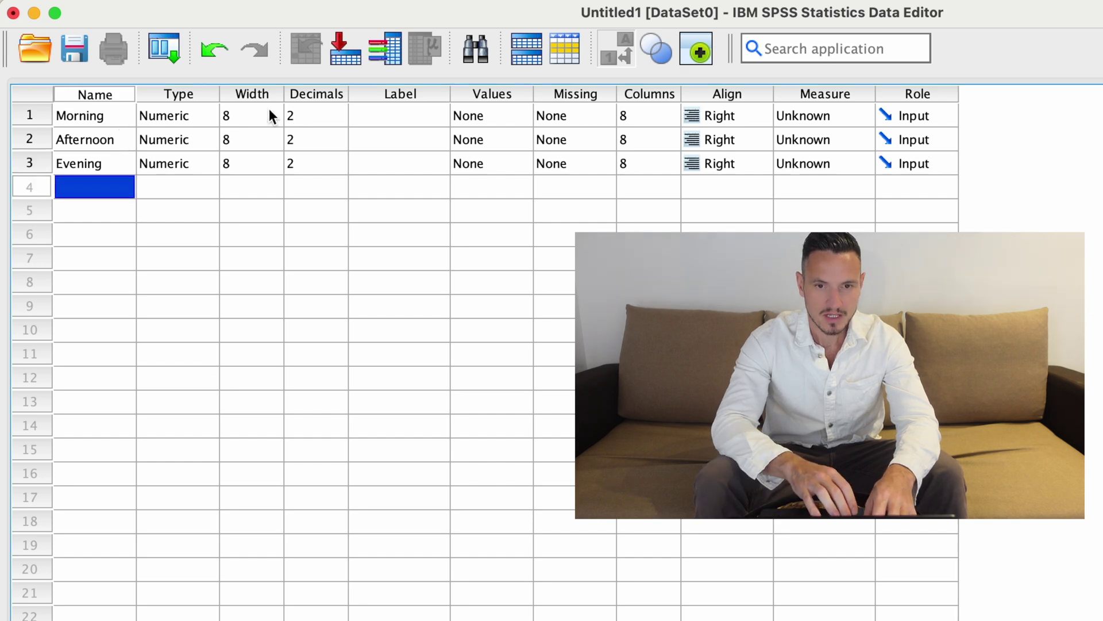
Step: Set the measurement level of Morning, Afternoon and Evening to Scale
left_click(832, 99)
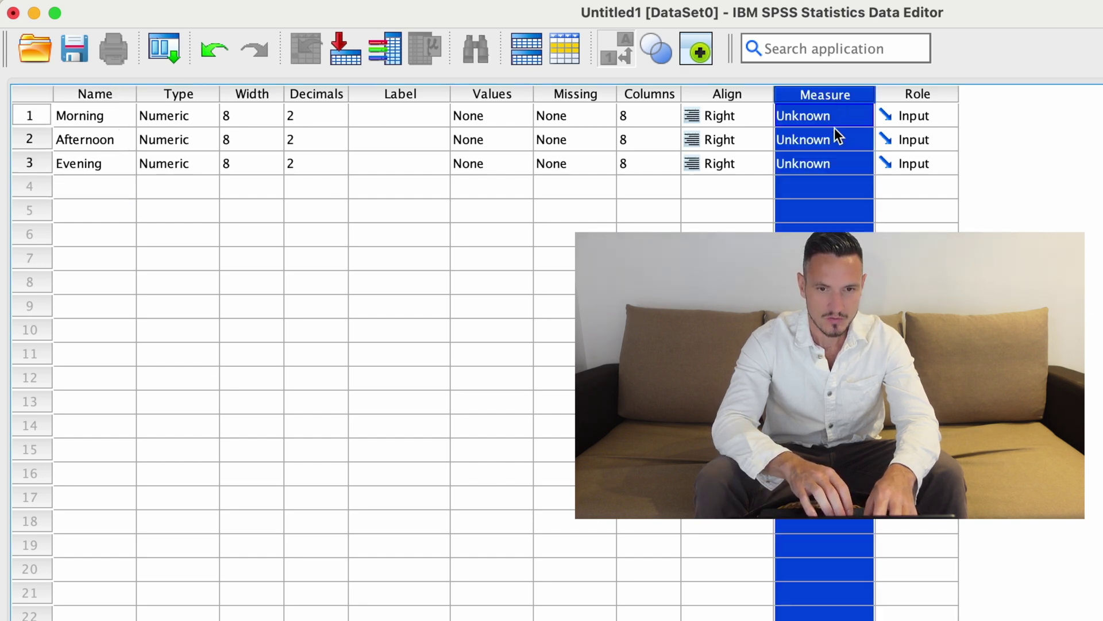
left_click(843, 118)
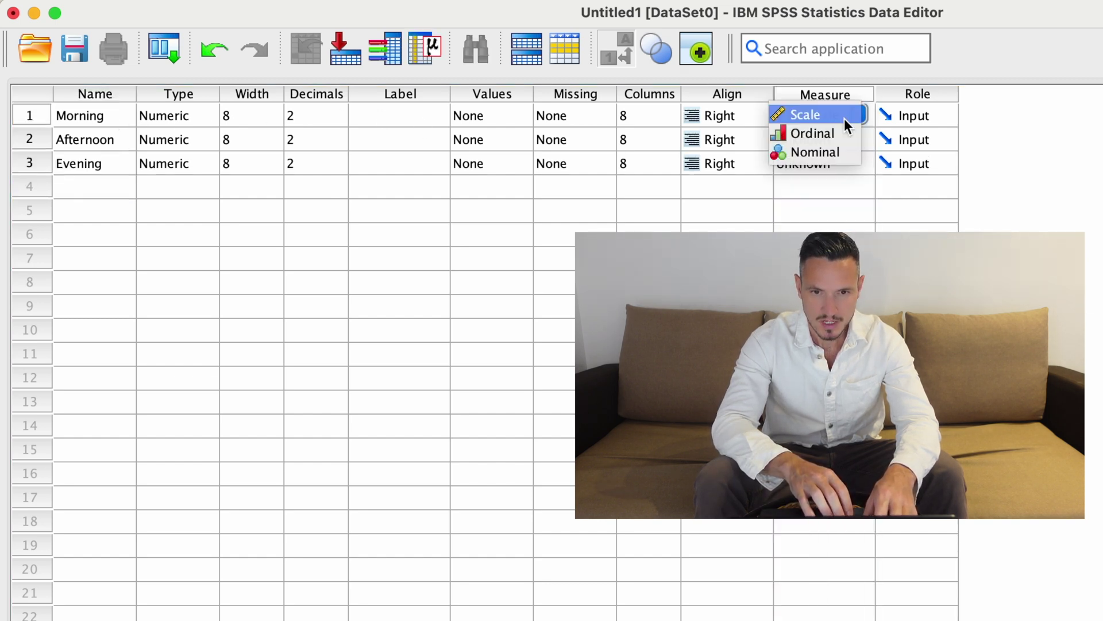
left_click(844, 119)
left_click(843, 136)
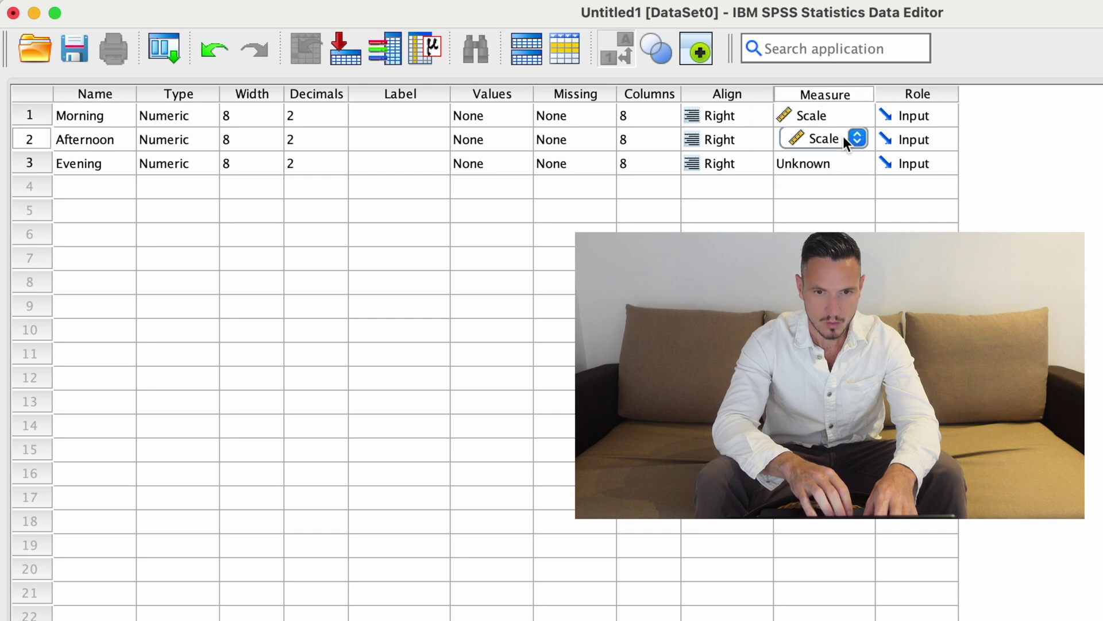
left_click(844, 158)
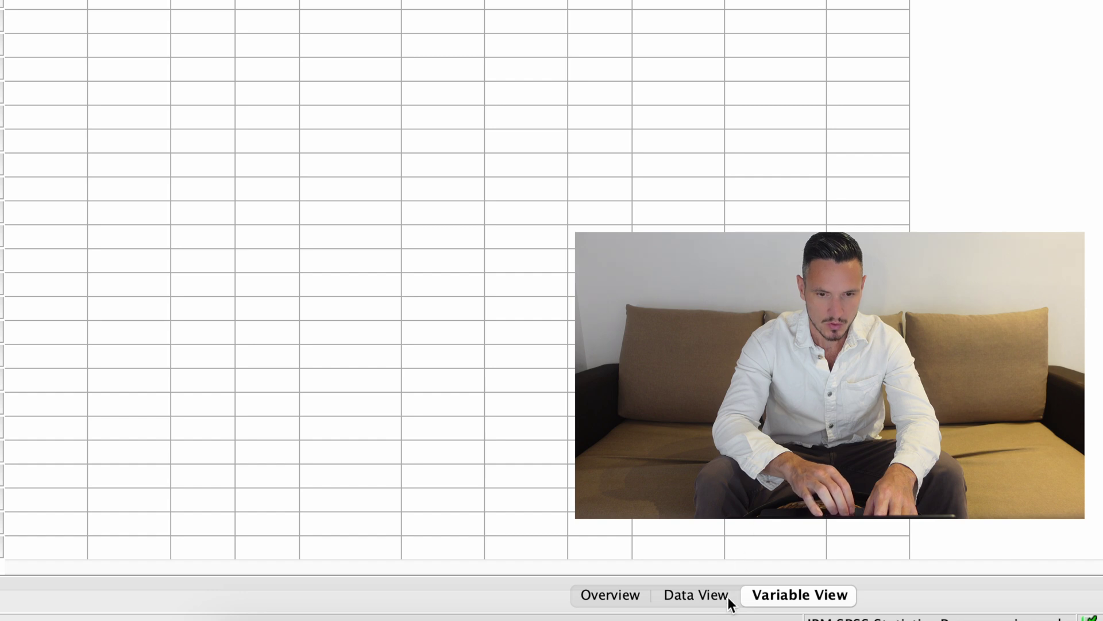
Step: Widen the Morning, Afternoon and Evening columns together in Data View so each variable name fits on one line
left_click(693, 598)
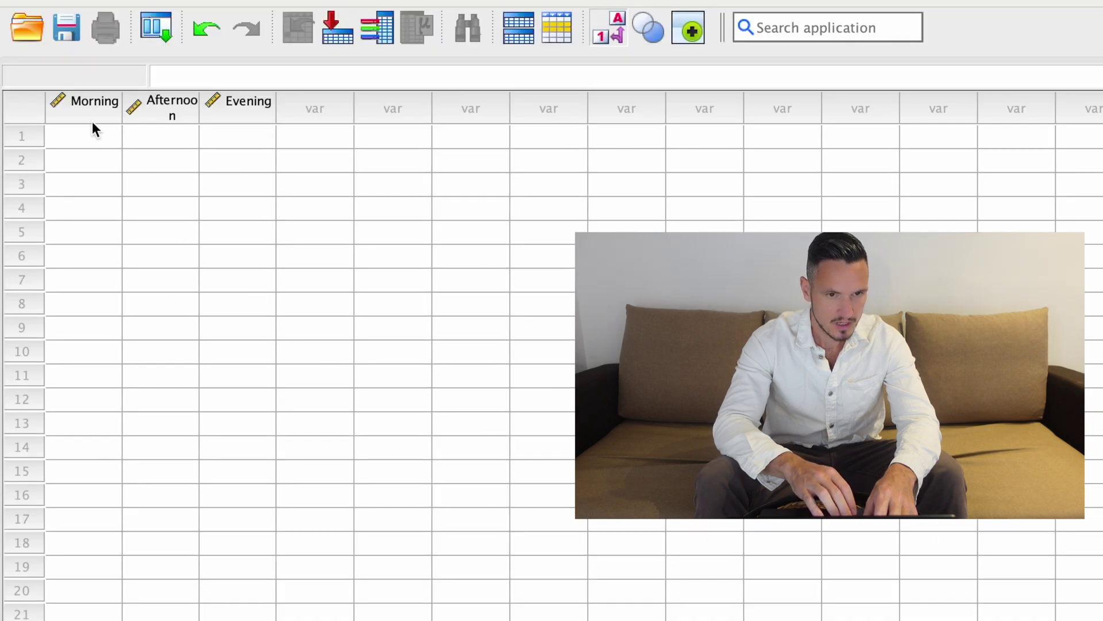
left_click(88, 111)
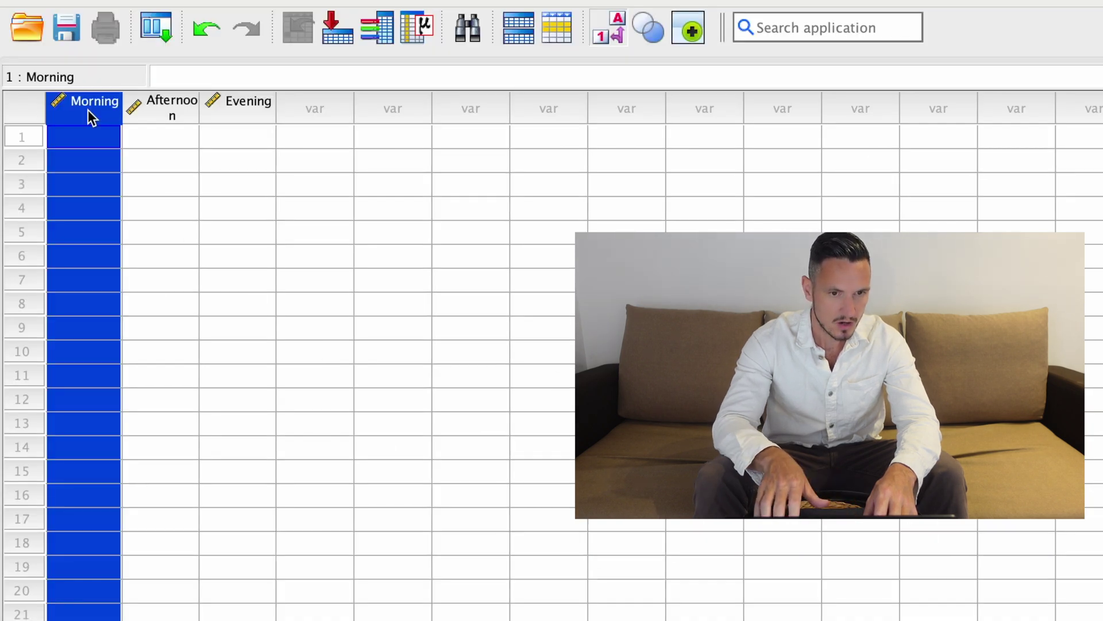
key("shift+Right")
key("shift+Right")
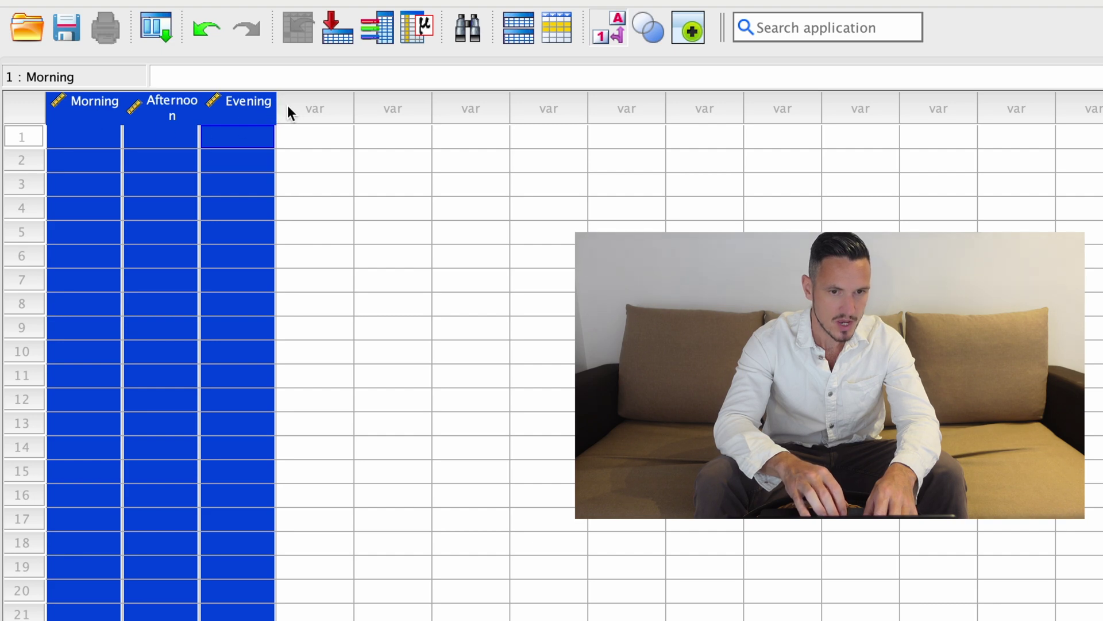
left_click_drag(277, 109, 293, 107)
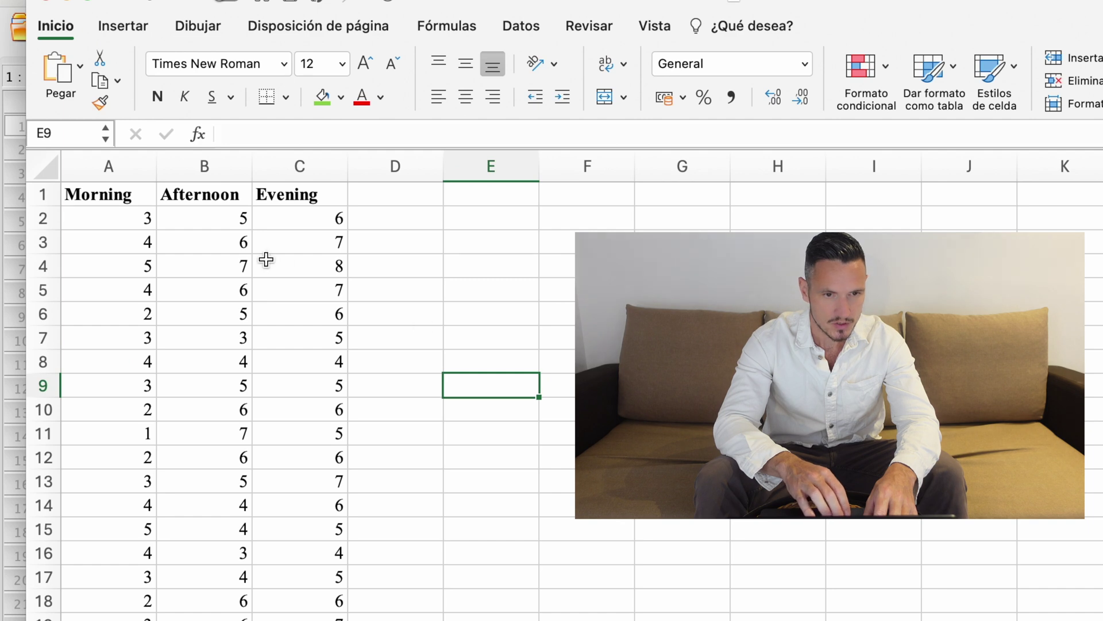
Step: Copy all Morning, Afternoon and Evening scores without headers from the Excel sheet and paste them into SPSS from row 1 of Morning
left_click(135, 223)
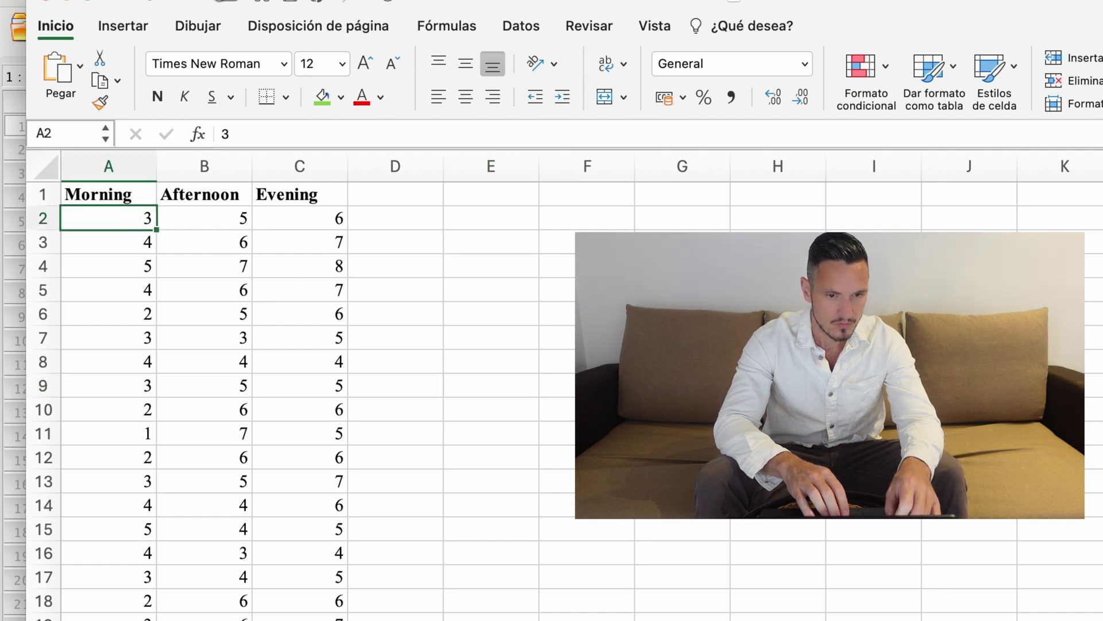
key("super+shift+Right")
key("super+shift+Down")
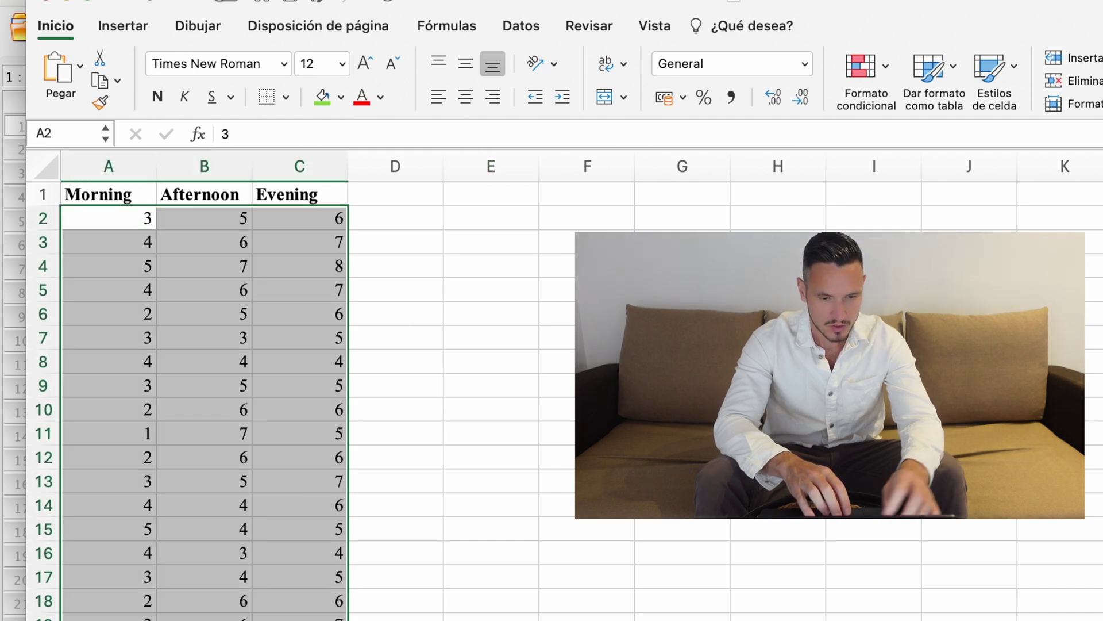
key("super+c")
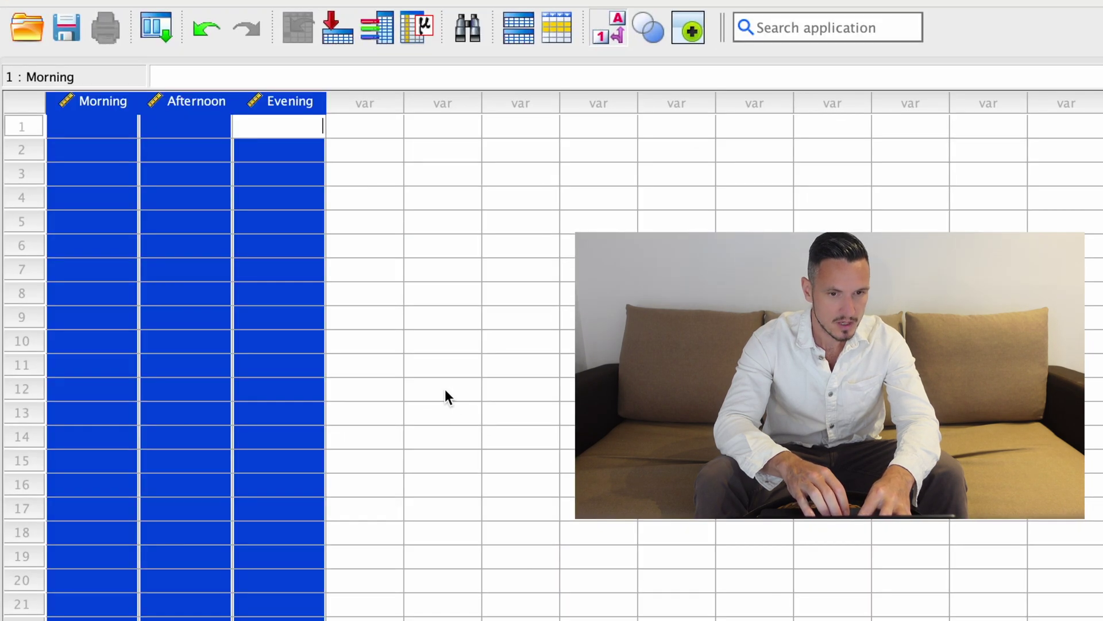
left_click(445, 389)
left_click(111, 135)
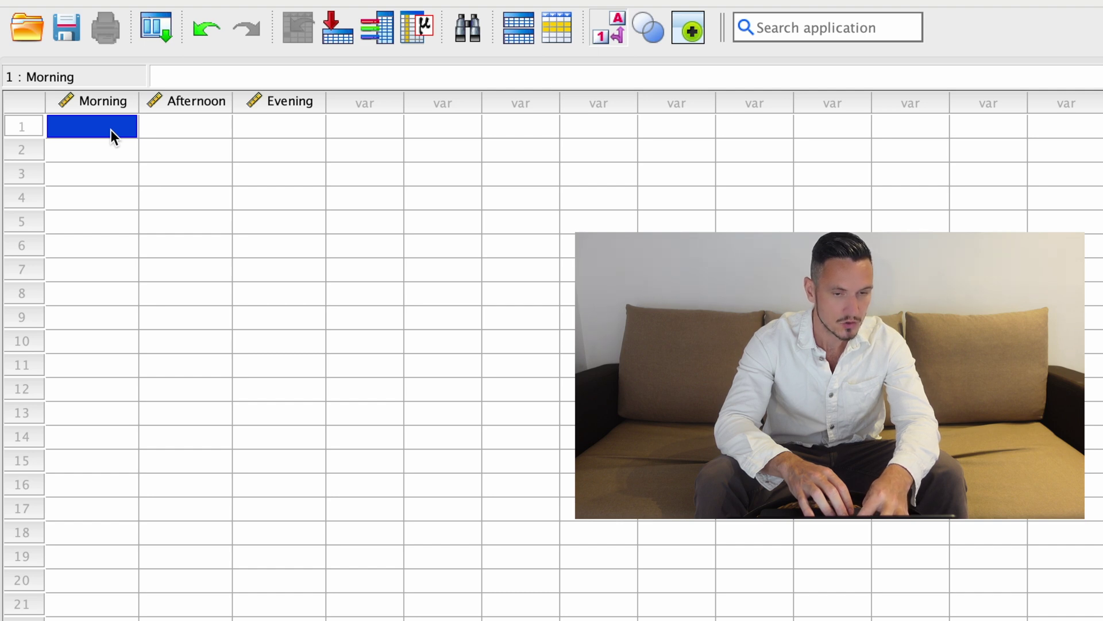
key("ctrl+v")
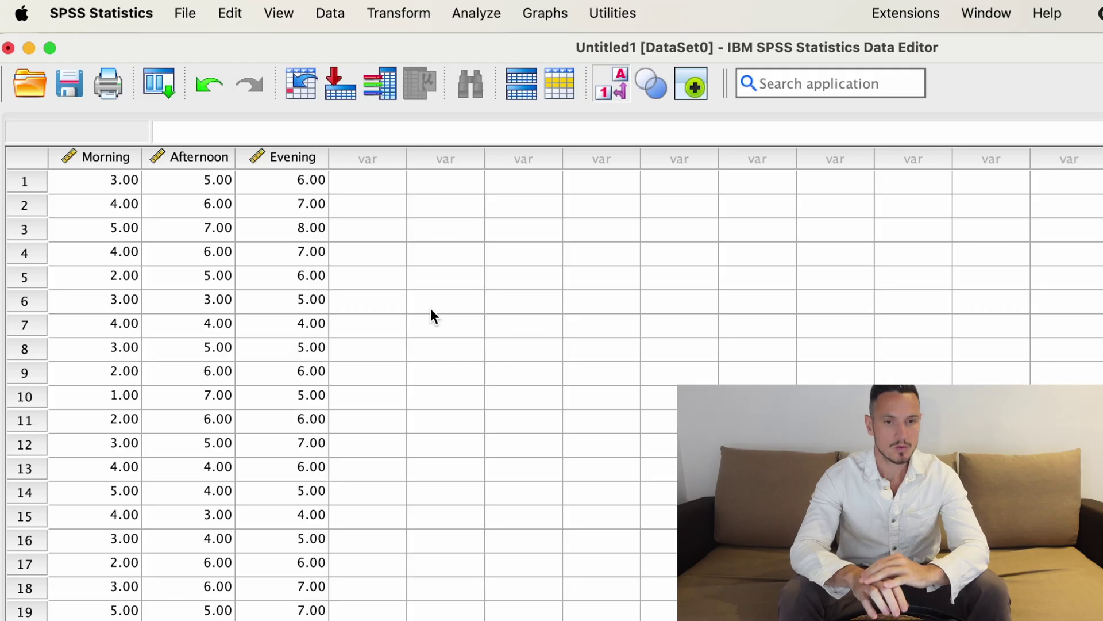
Step: Start the Explore procedure from Descriptive Statistics with Morning, Afternoon and Evening as dependent variables
left_click(476, 11)
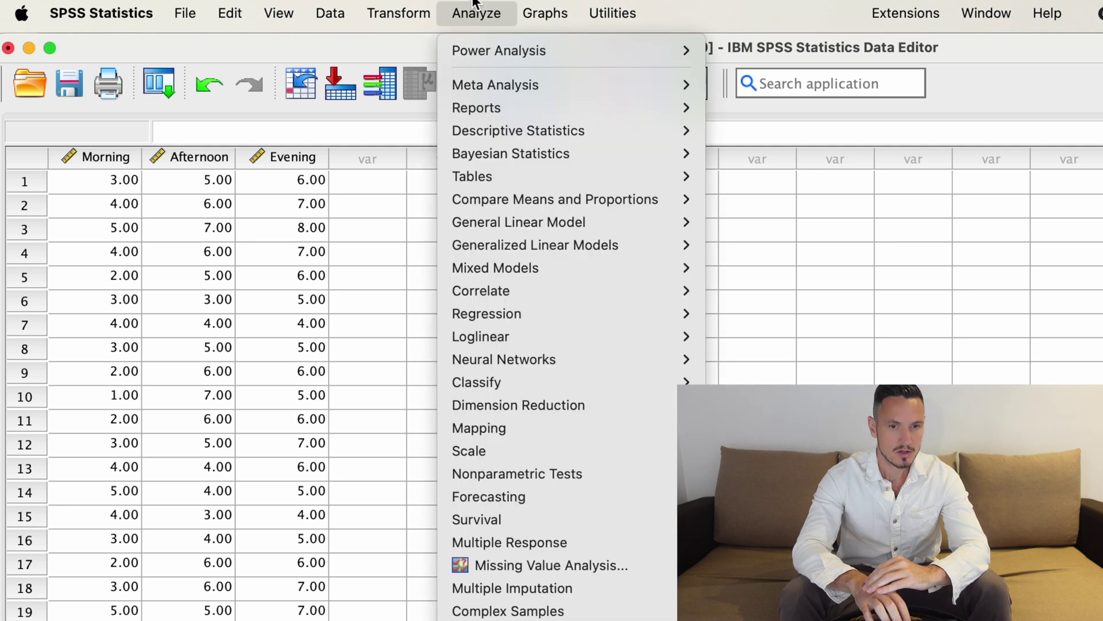
mouse_move(500, 134)
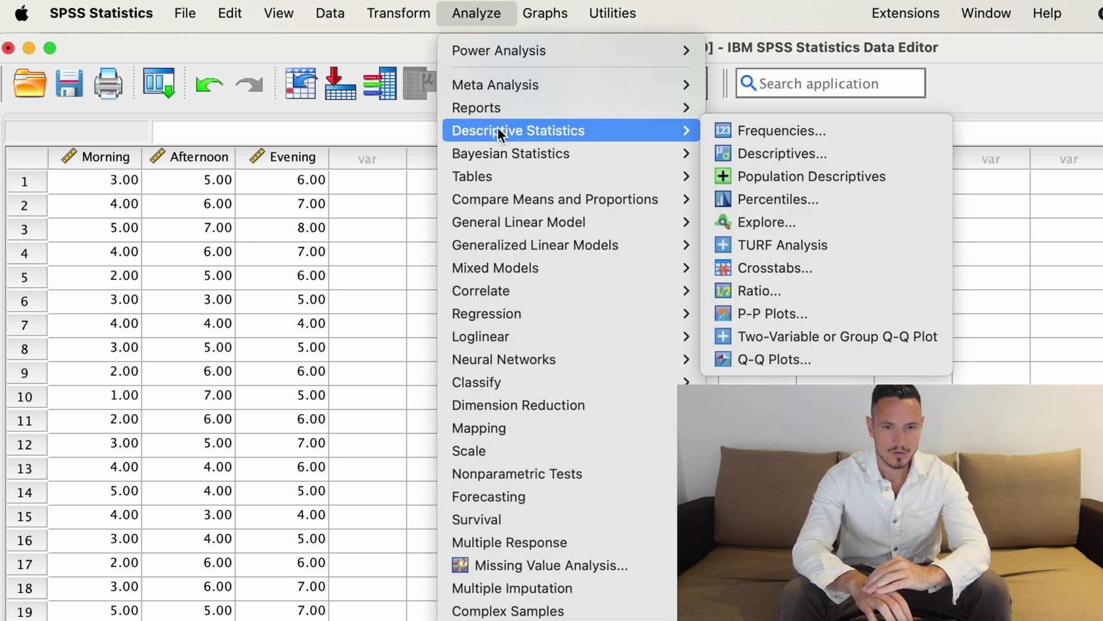
left_click(807, 222)
left_click(634, 331, "shift")
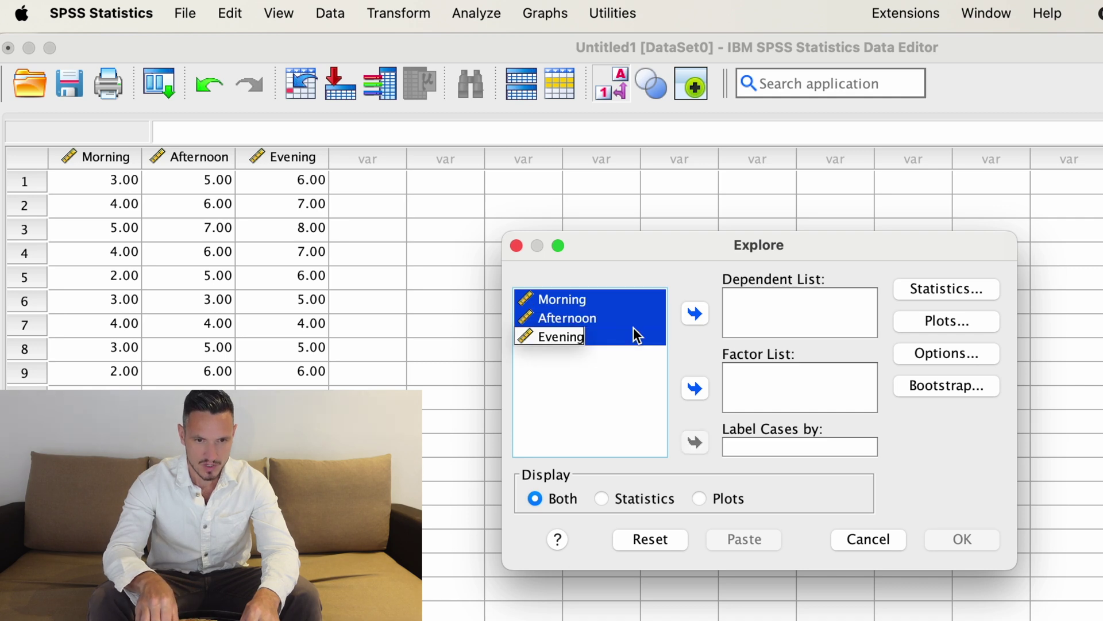
left_click(692, 314)
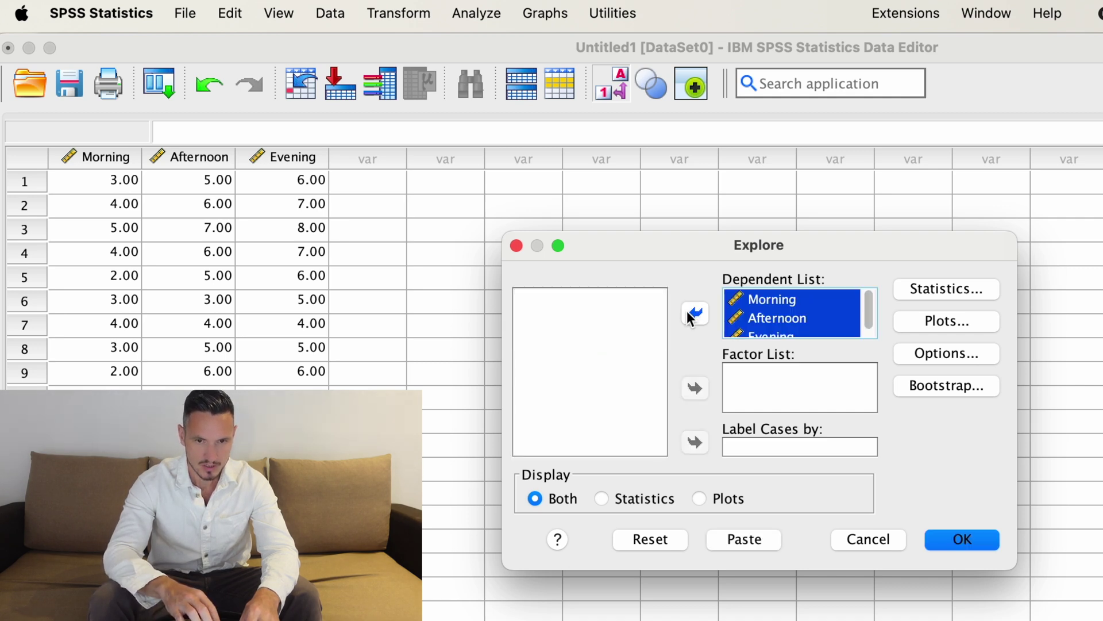
Step: Turn off the stem-and-leaf plot, enable normality plots with tests, and run the Explore analysis
left_click(920, 321)
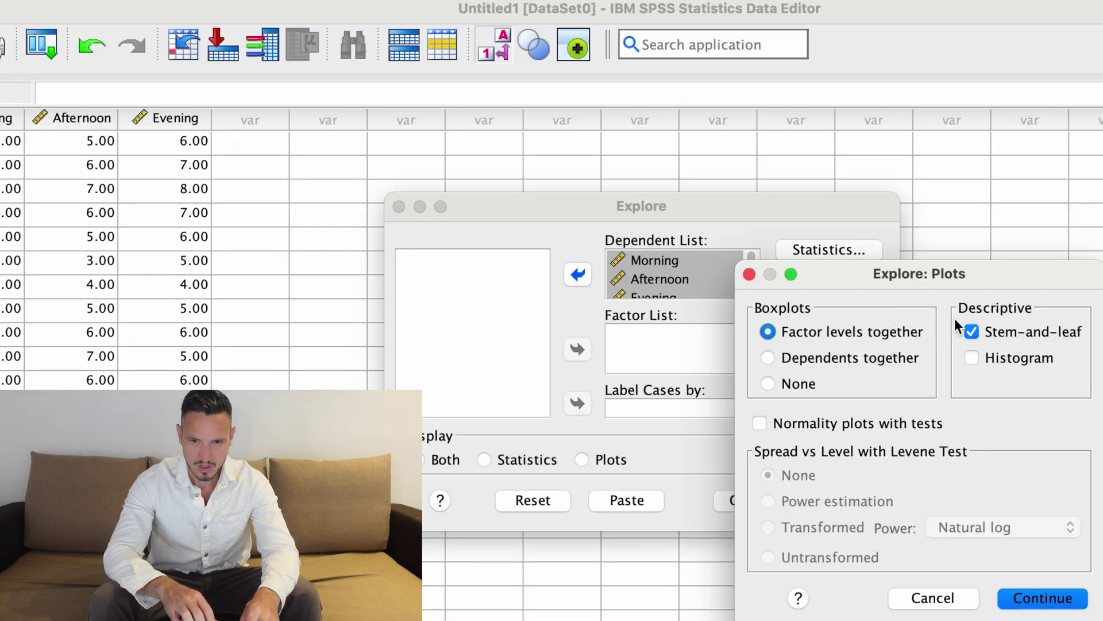
left_click(972, 332)
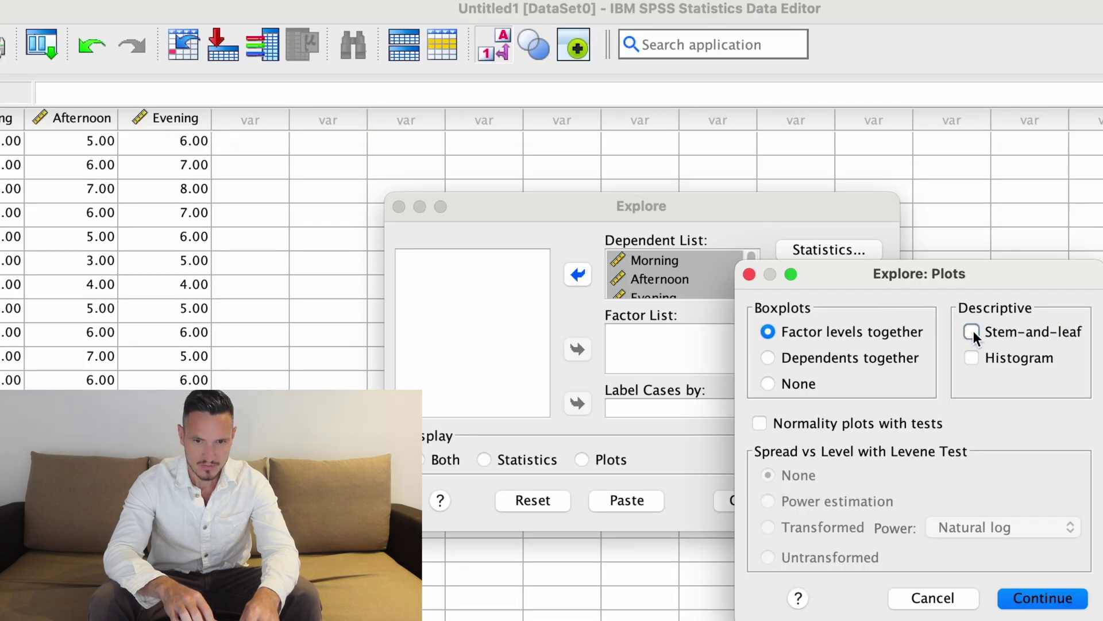
left_click(760, 424)
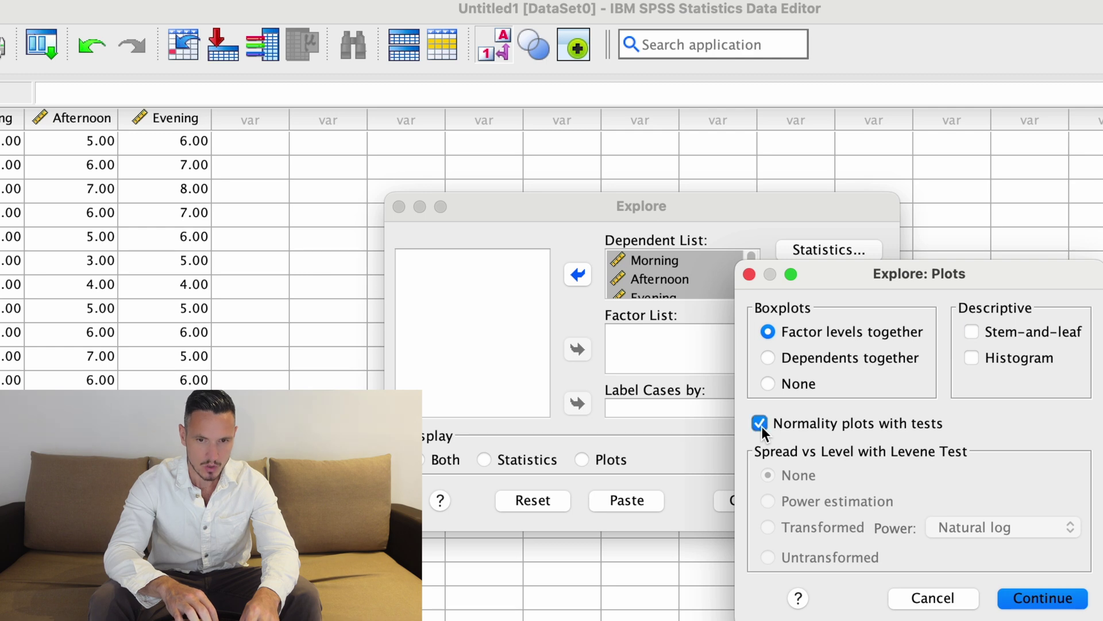
left_click(1037, 597)
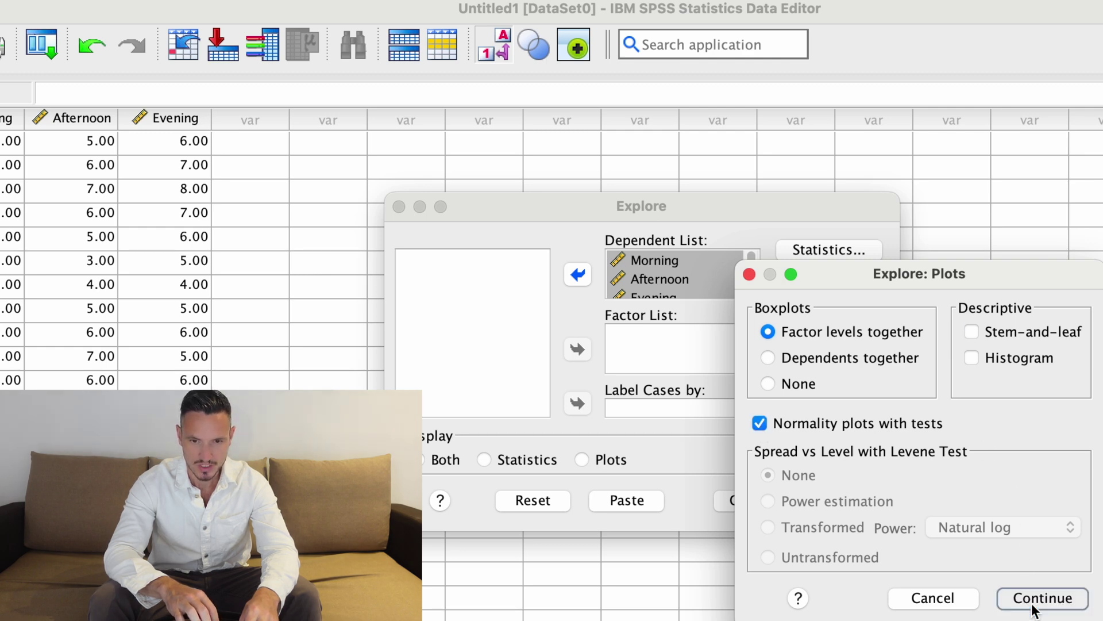
left_click(862, 508)
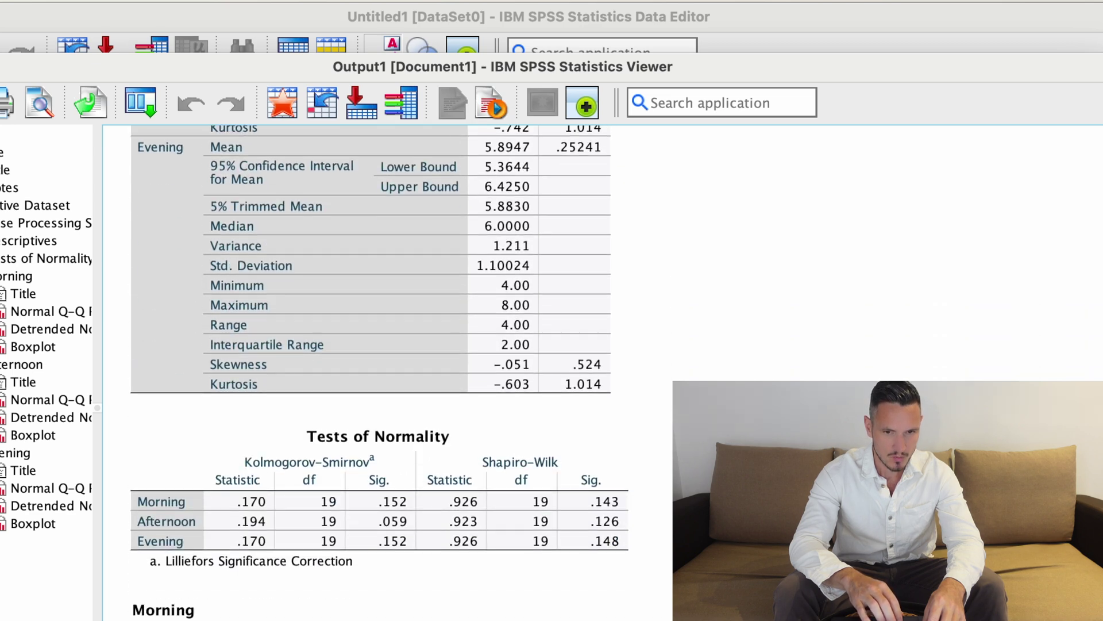
Step: Examine the Kolmogorov-Smirnov and Shapiro-Wilk significance values in the Tests of Normality table
left_click(209, 448)
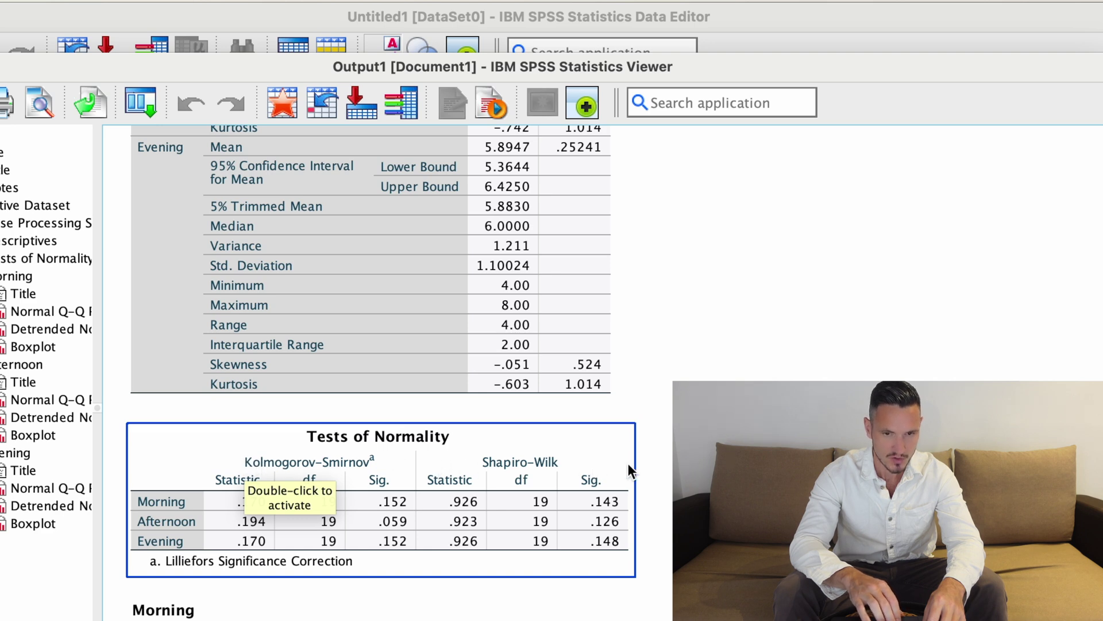
left_click(655, 468)
left_click(485, 464)
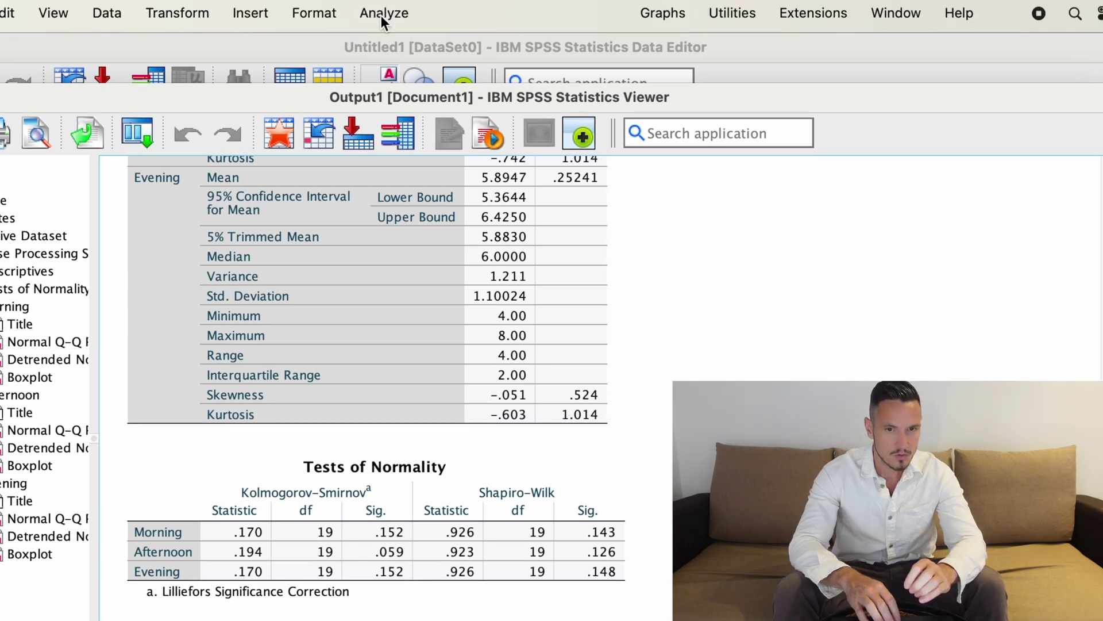
Step: Start a General Linear Model repeated measures analysis and define a within-subject factor named Time with 3 levels
left_click(382, 14)
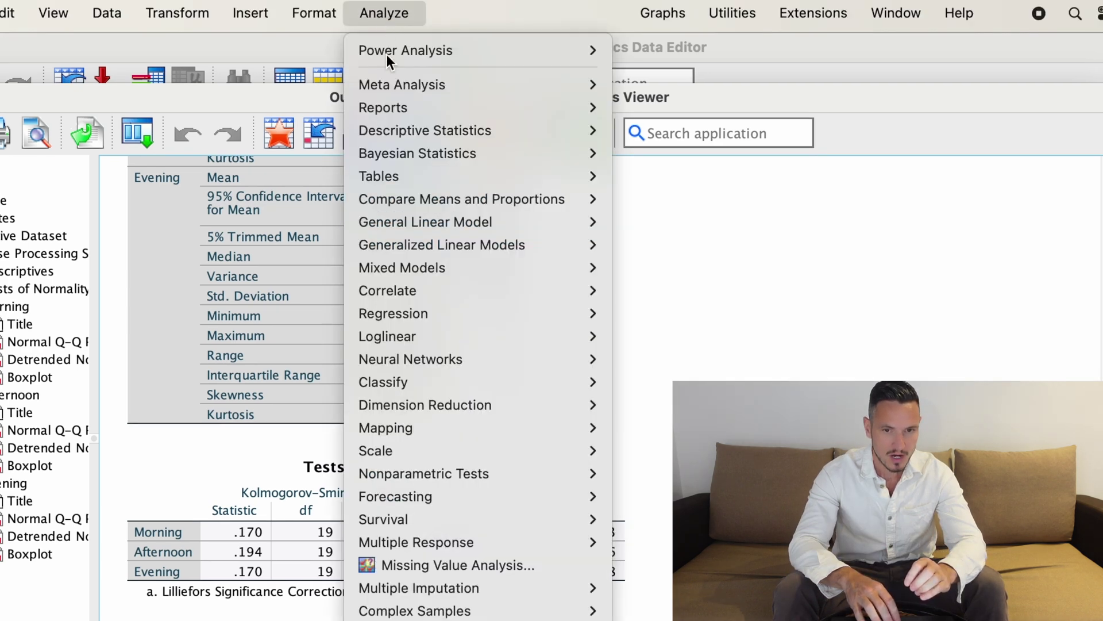
mouse_move(421, 227)
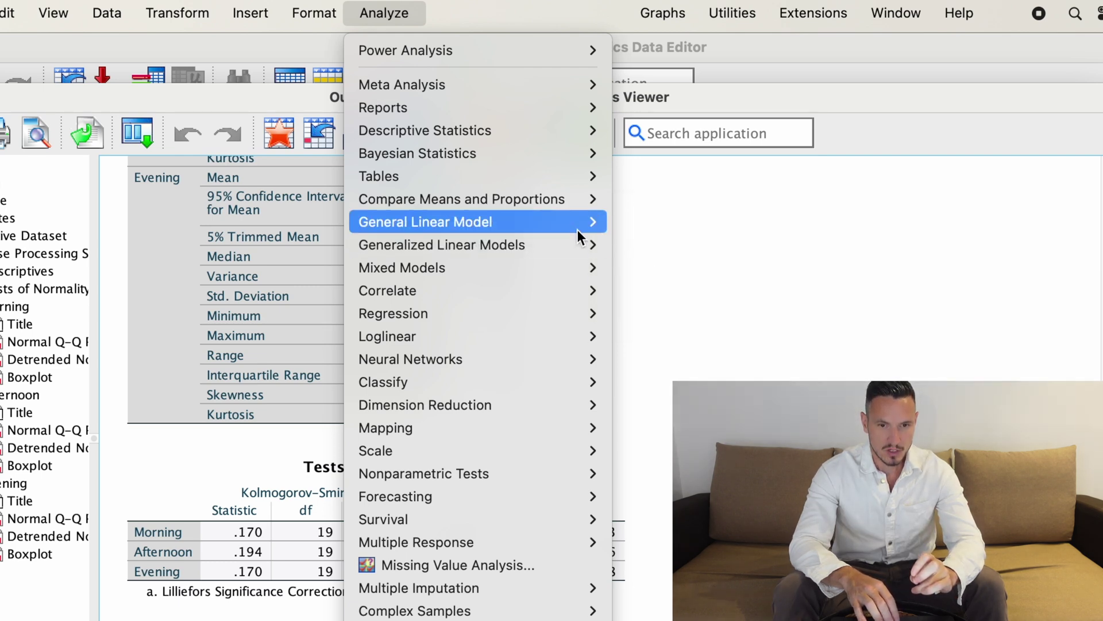
left_click(695, 267)
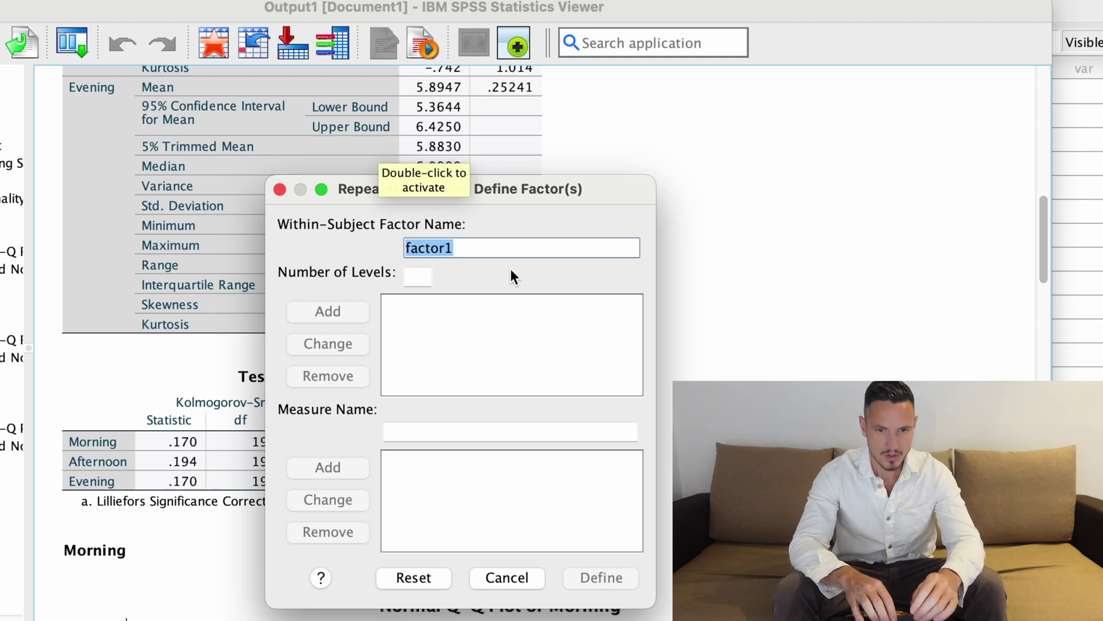
type("Time")
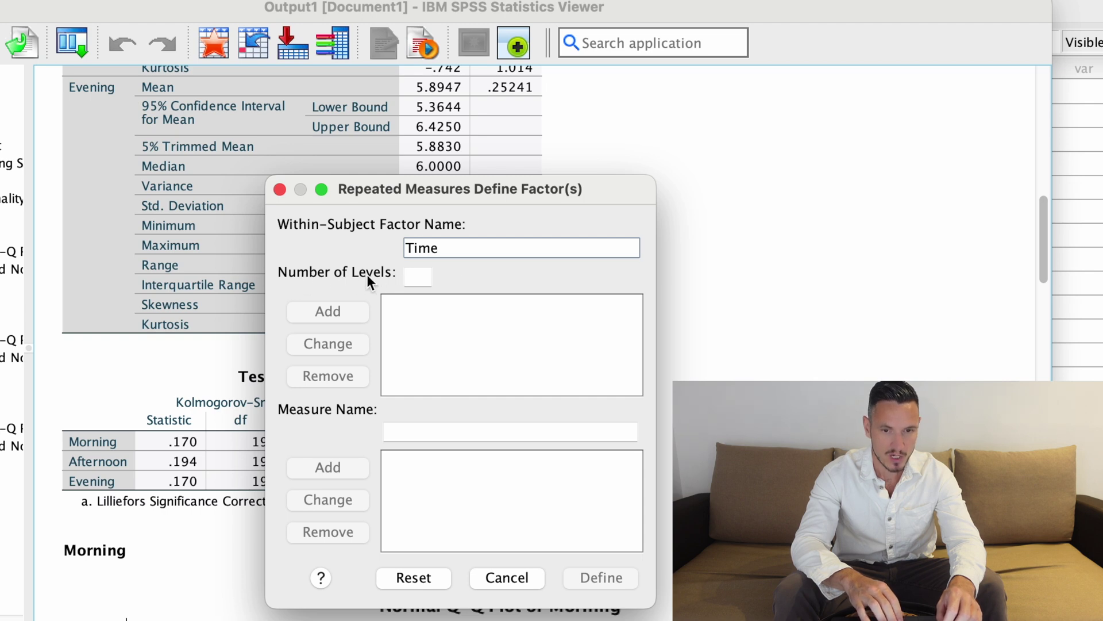
left_click(414, 270)
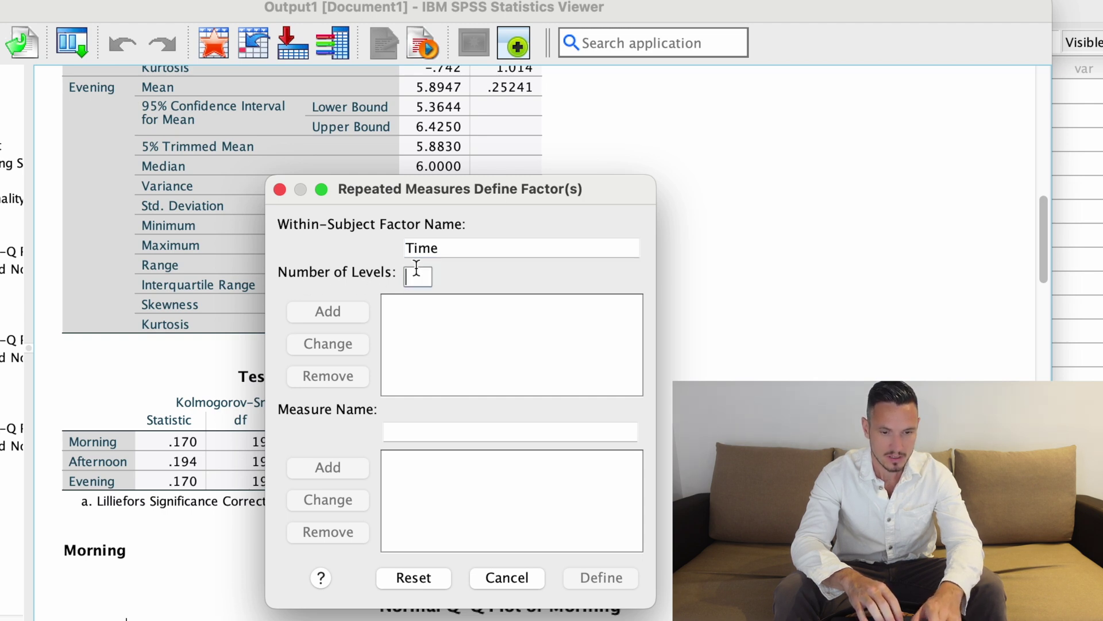
type("3")
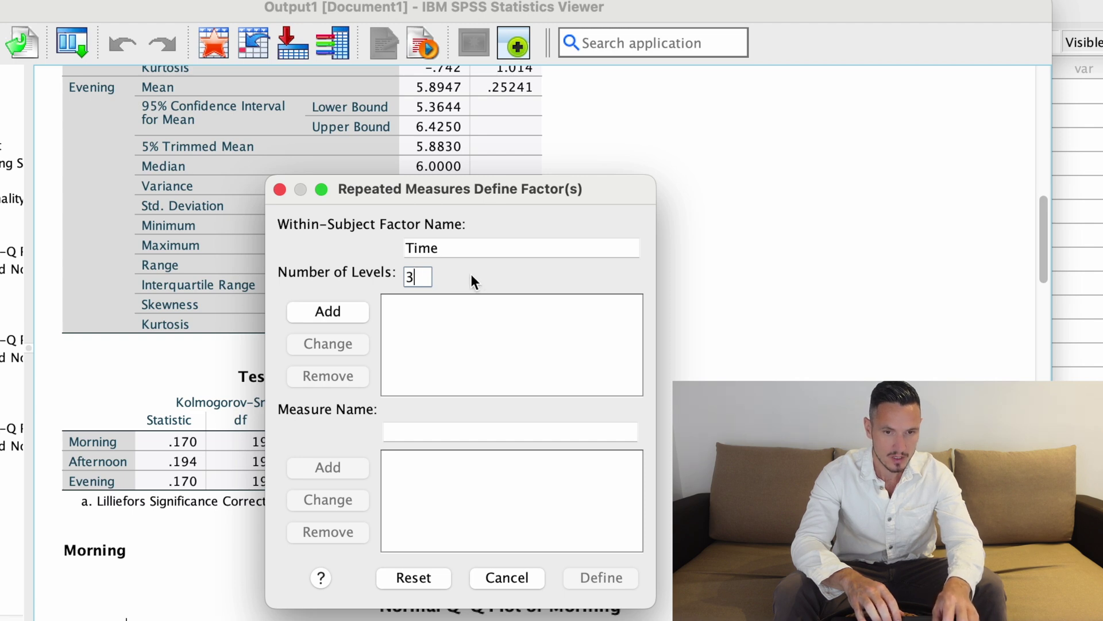
left_click(346, 313)
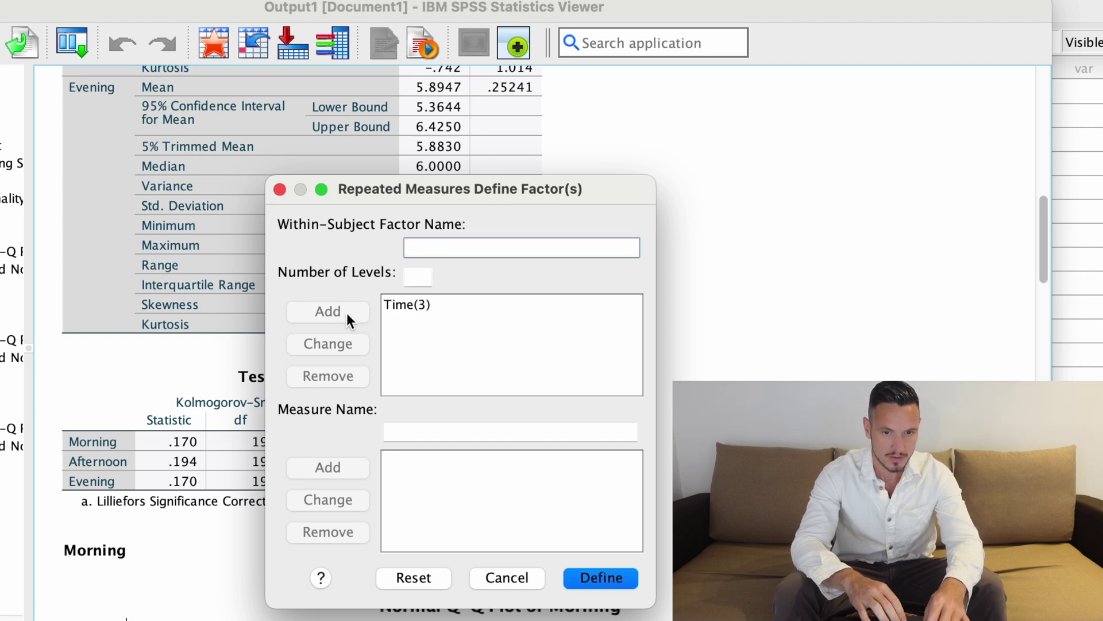
left_click(601, 576)
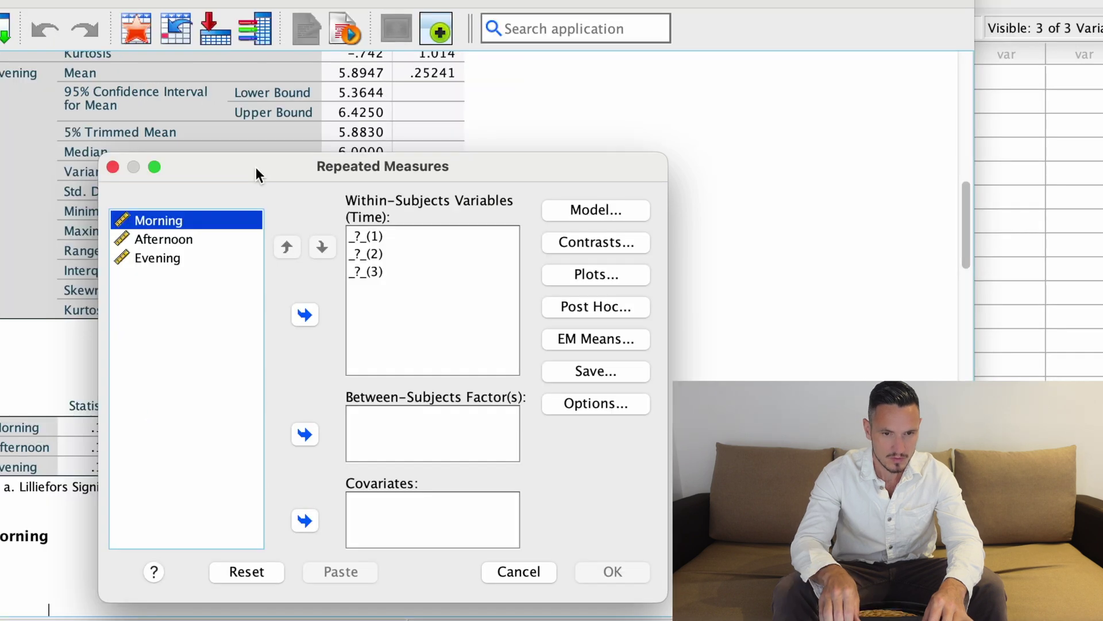
Step: Assign Morning, Afternoon and Evening, in that order, to the three levels of the Time within-subjects factor
key("shift+Down")
key("shift+Down")
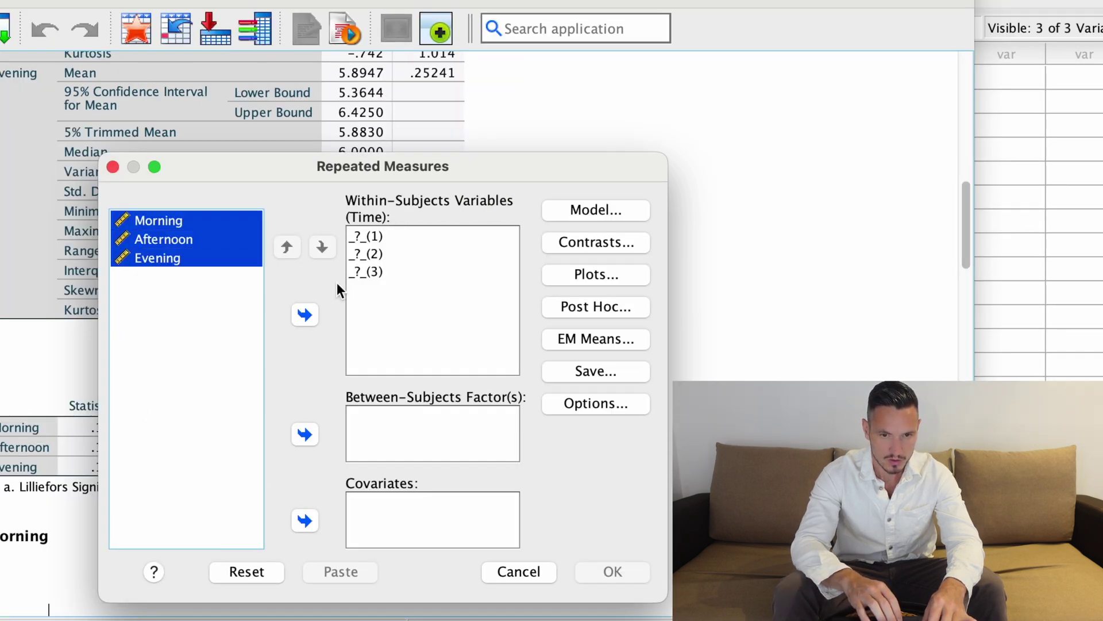
left_click(305, 313)
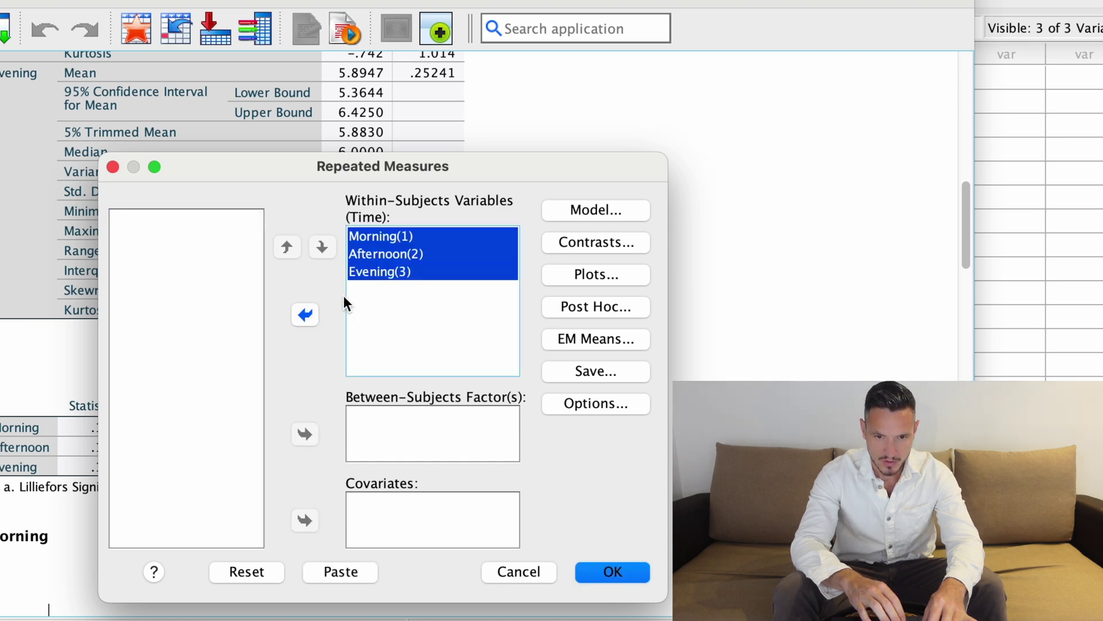
Step: Enable descriptive statistics and estimates of effect size in the repeated measures display options
left_click(577, 402)
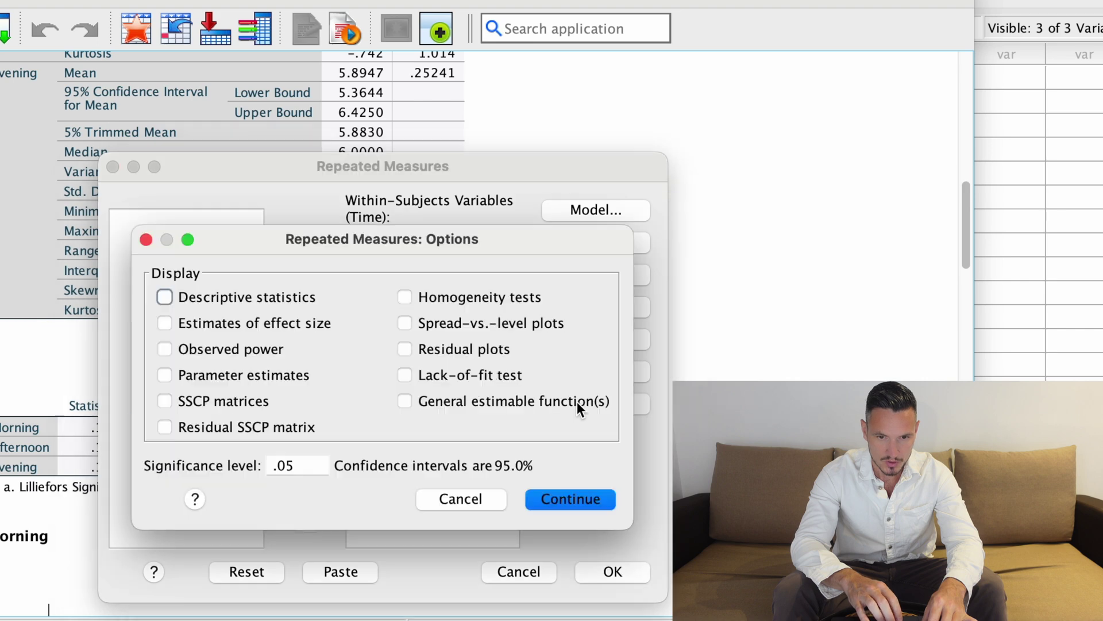
left_click(283, 300)
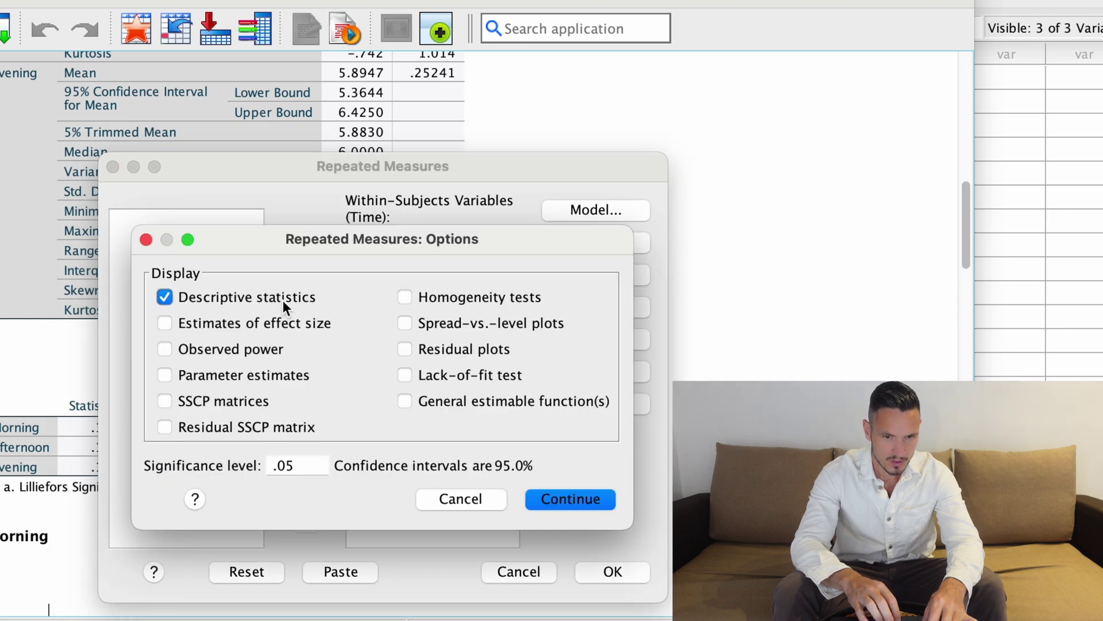
left_click(260, 321)
left_click(571, 497)
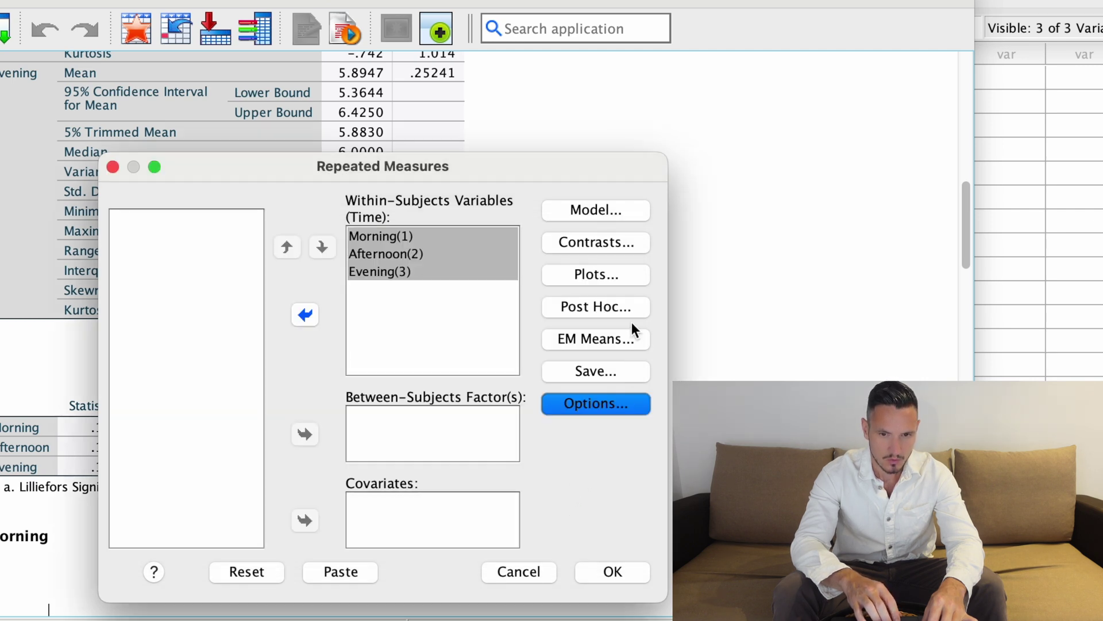
Step: Add a profile plot with Time on the horizontal axis, as a bar chart with 95% confidence interval error bars
left_click(616, 279)
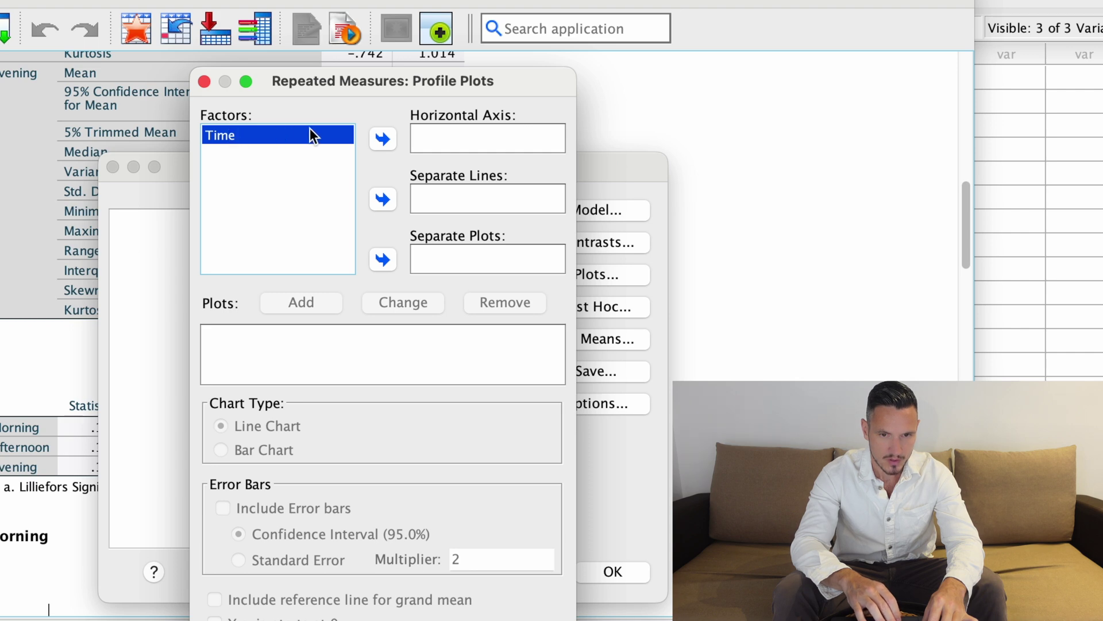
left_click(374, 140)
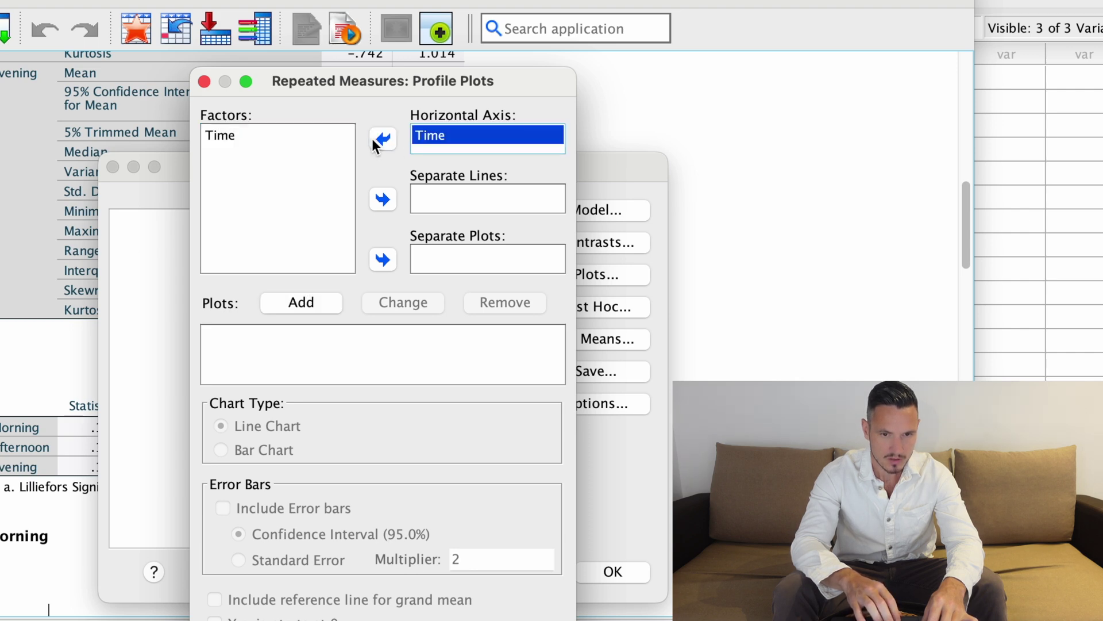
left_click(307, 308)
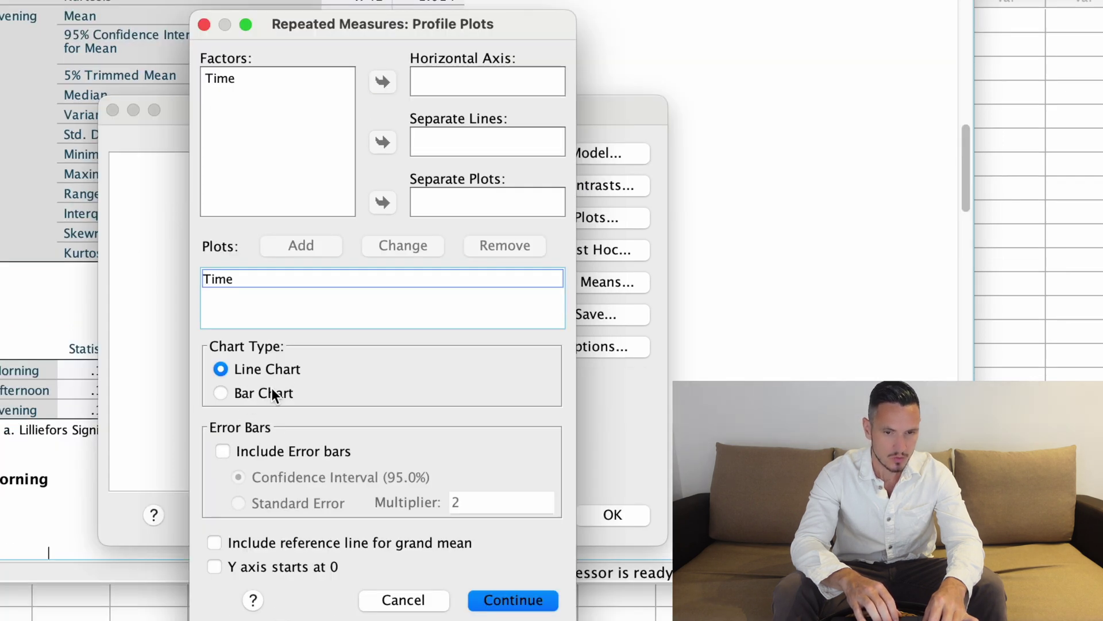
left_click(214, 394)
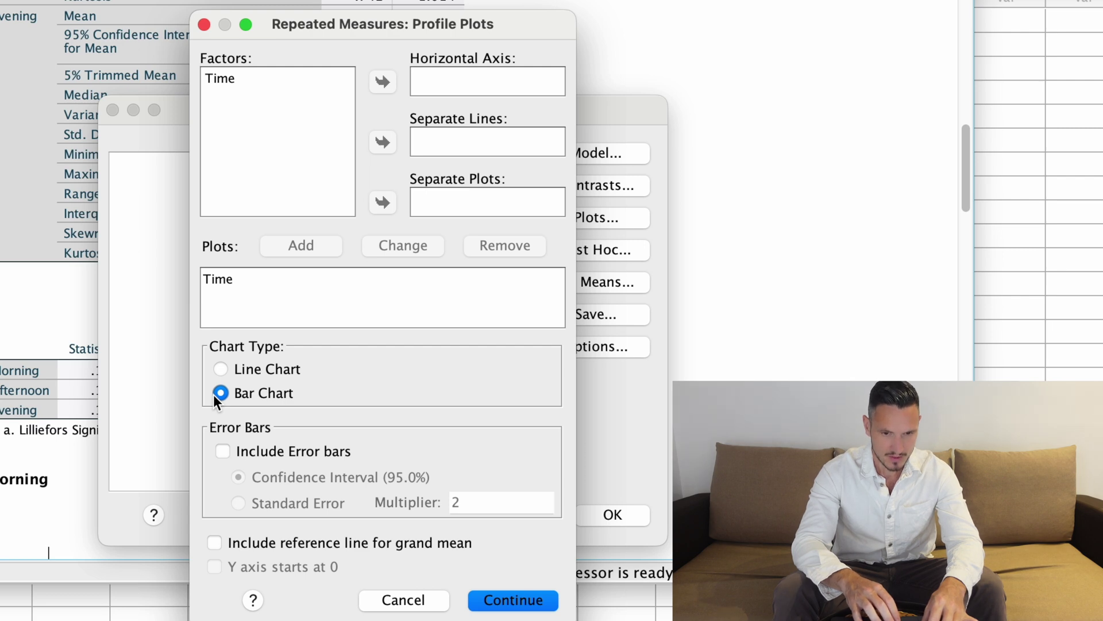
left_click(224, 454)
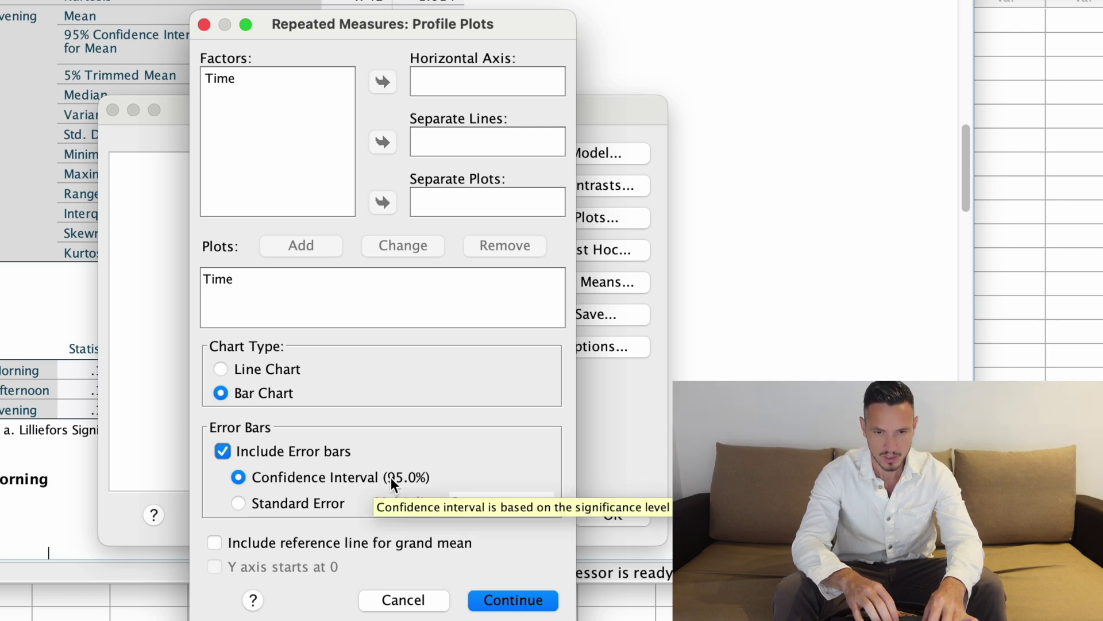
left_click(522, 598)
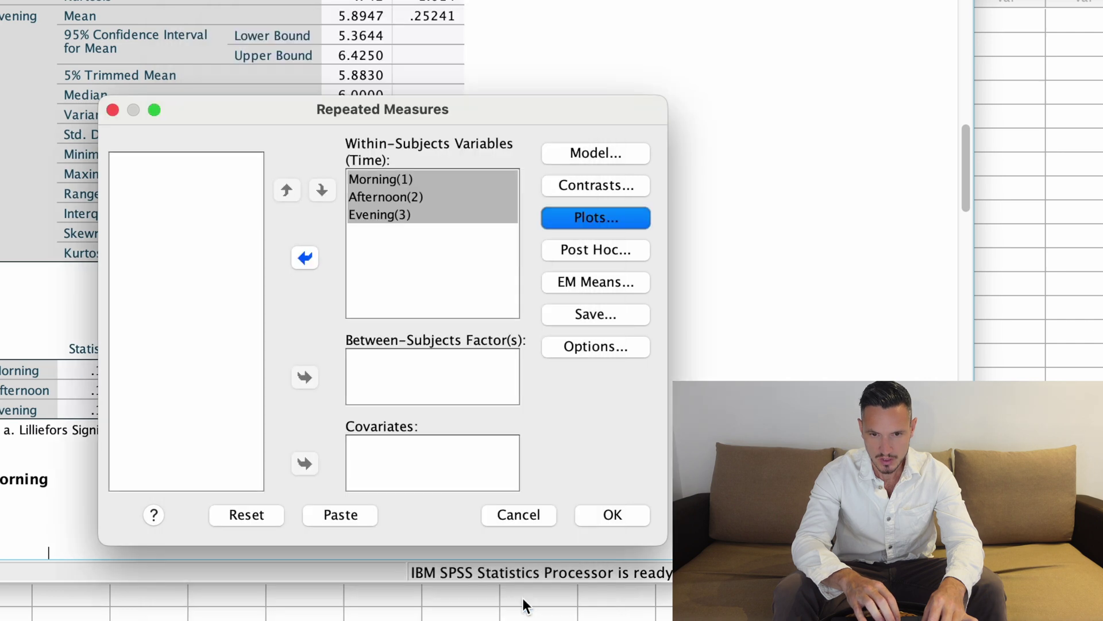
Step: Display estimated marginal means for Time, comparing main effects with Bonferroni adjustment, and run the repeated measures analysis
left_click(597, 284)
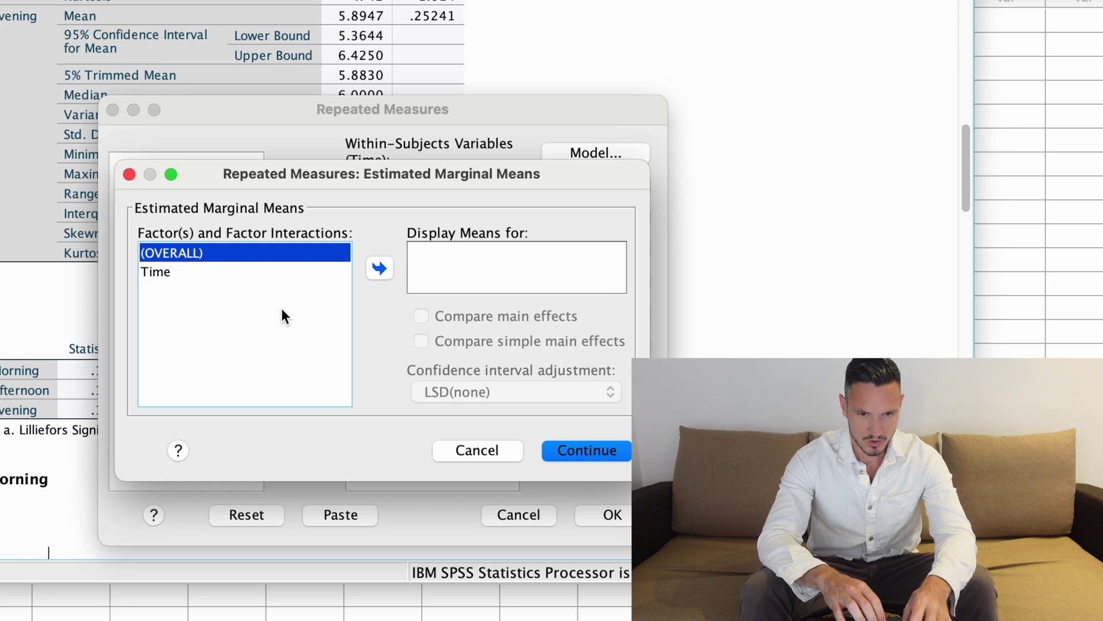
left_click(229, 276)
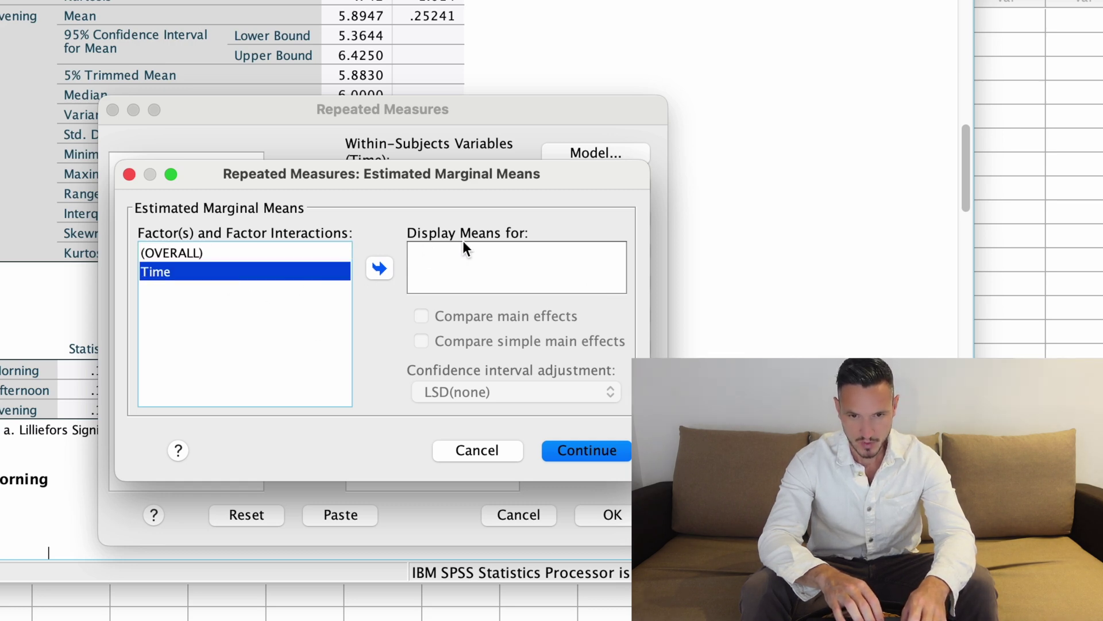
left_click(384, 268)
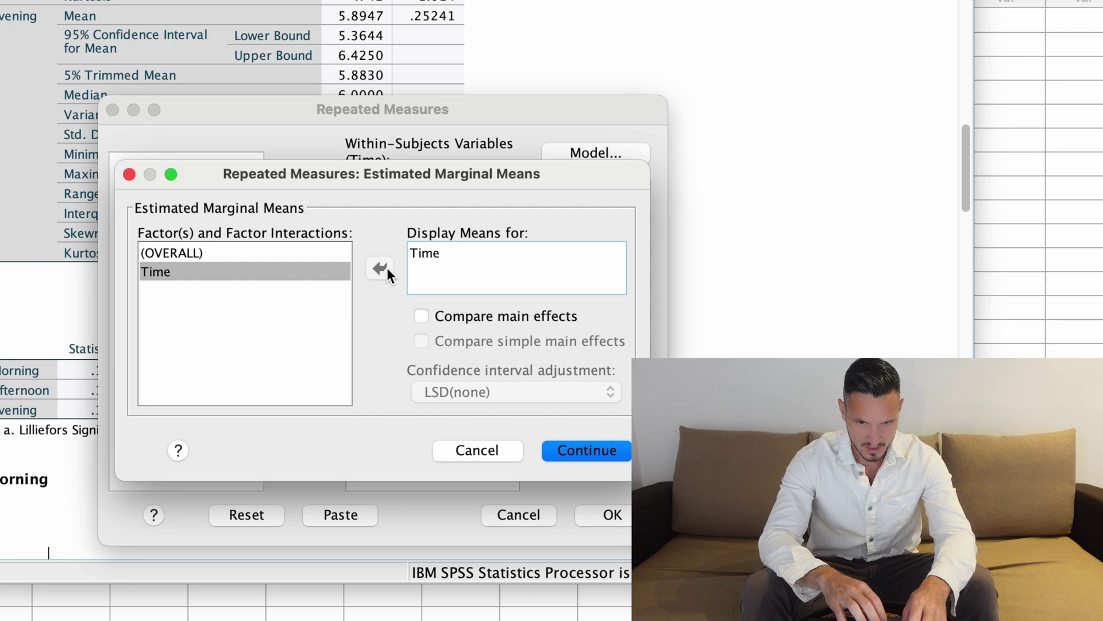
left_click(423, 316)
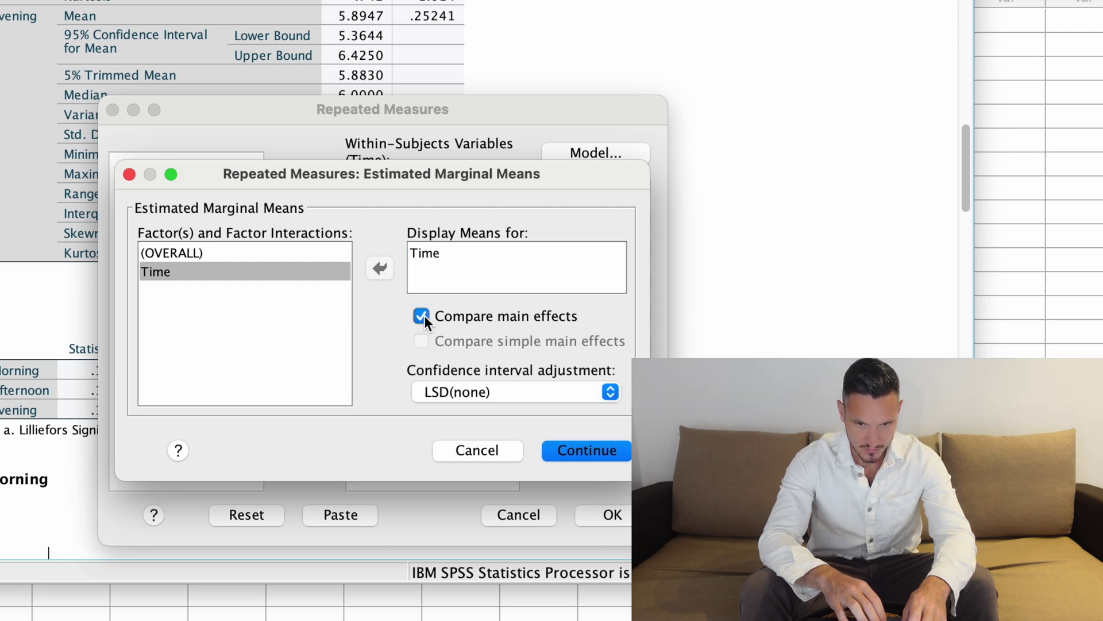
left_click(609, 391)
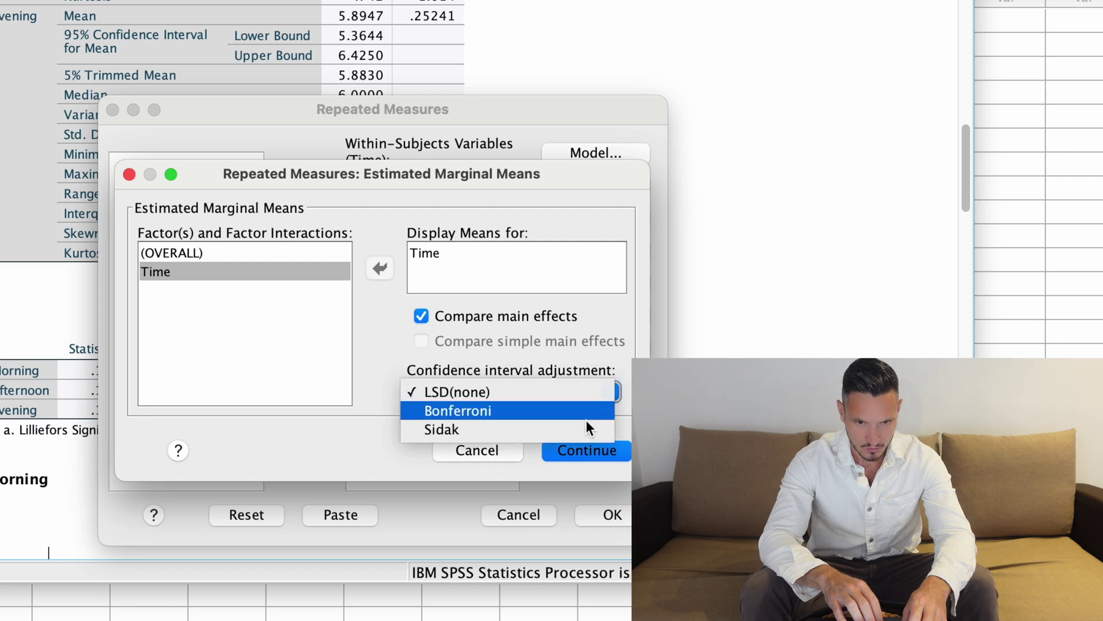
left_click(508, 410)
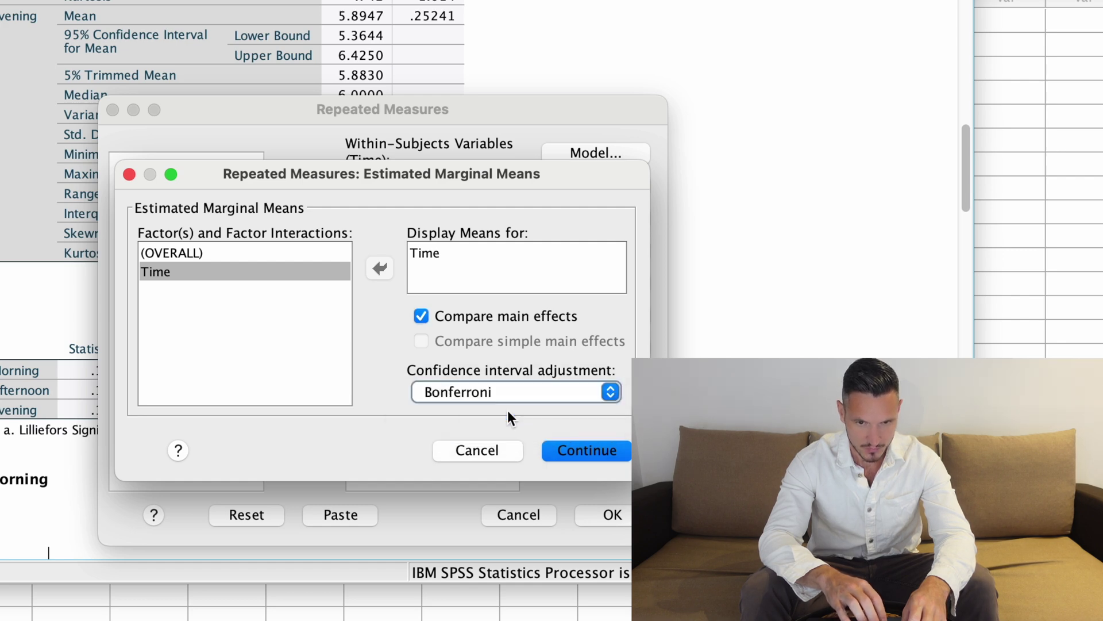
left_click(576, 450)
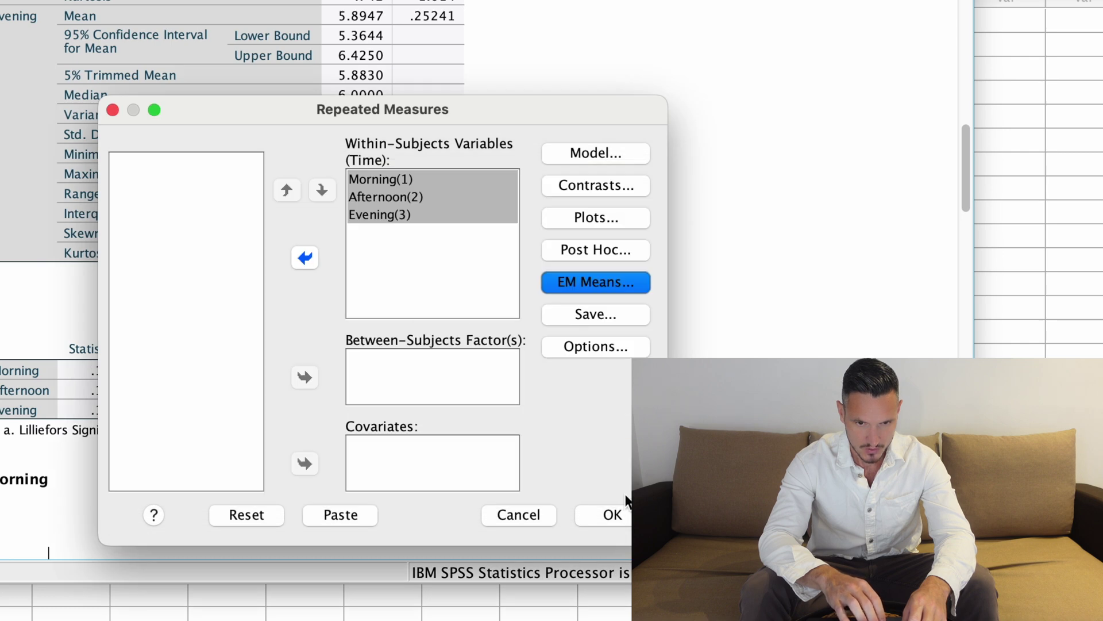
left_click(613, 522)
Step: Examine the Descriptive Statistics table and the significance value in Mauchly's Test of Sphericity in the output
left_click(205, 154)
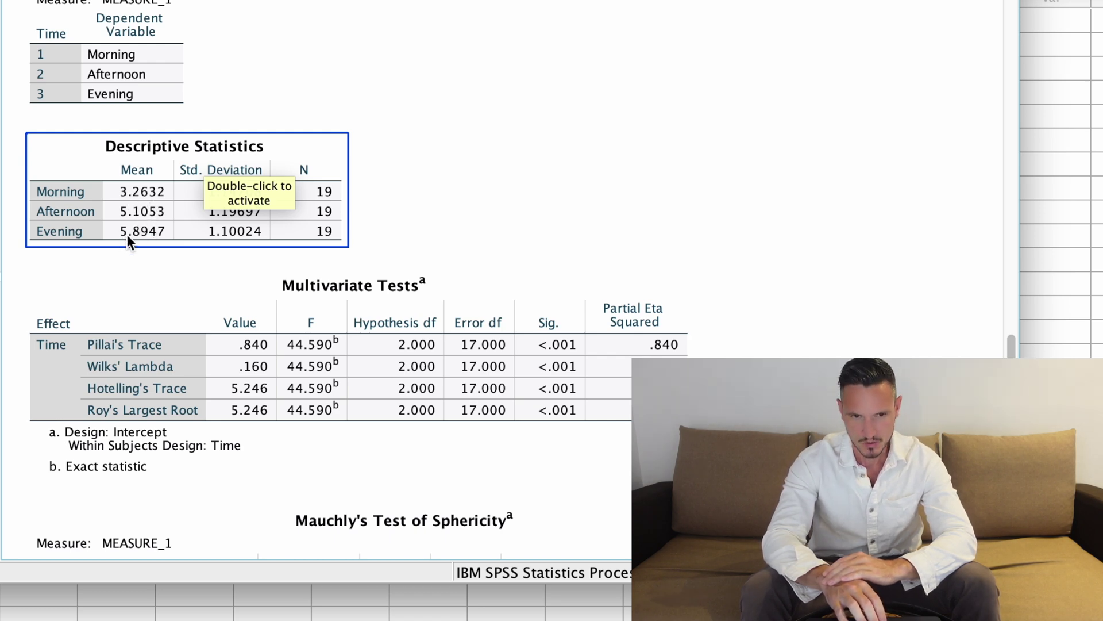
left_click(751, 190)
scroll(786, 195, "down", 5)
scroll(786, 191, "down", 2)
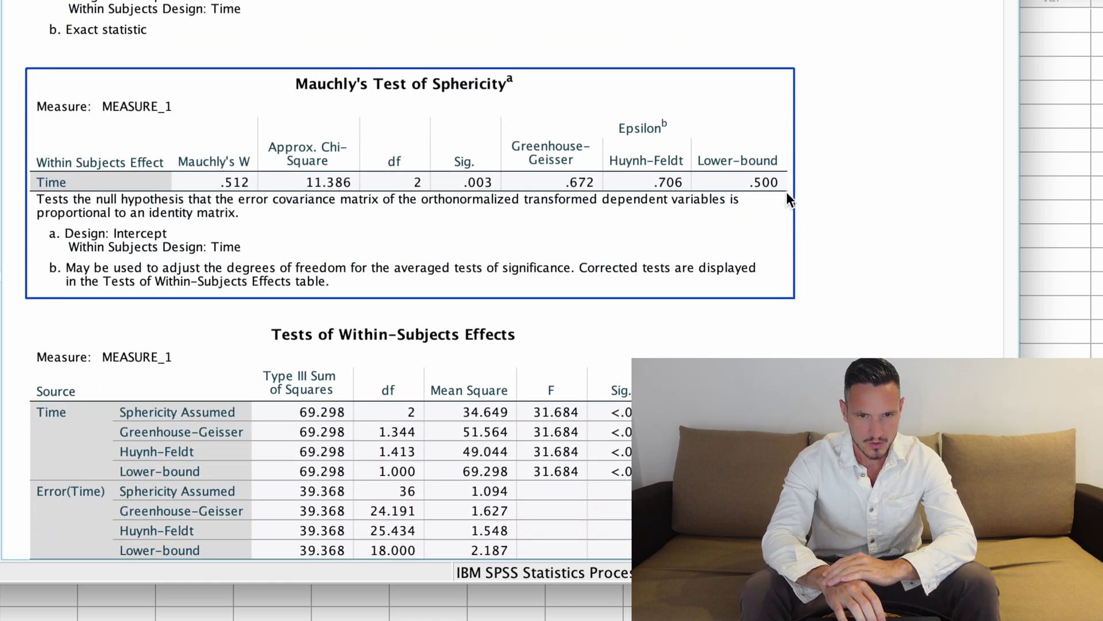
scroll(883, 195, "down", 2)
left_click(480, 71)
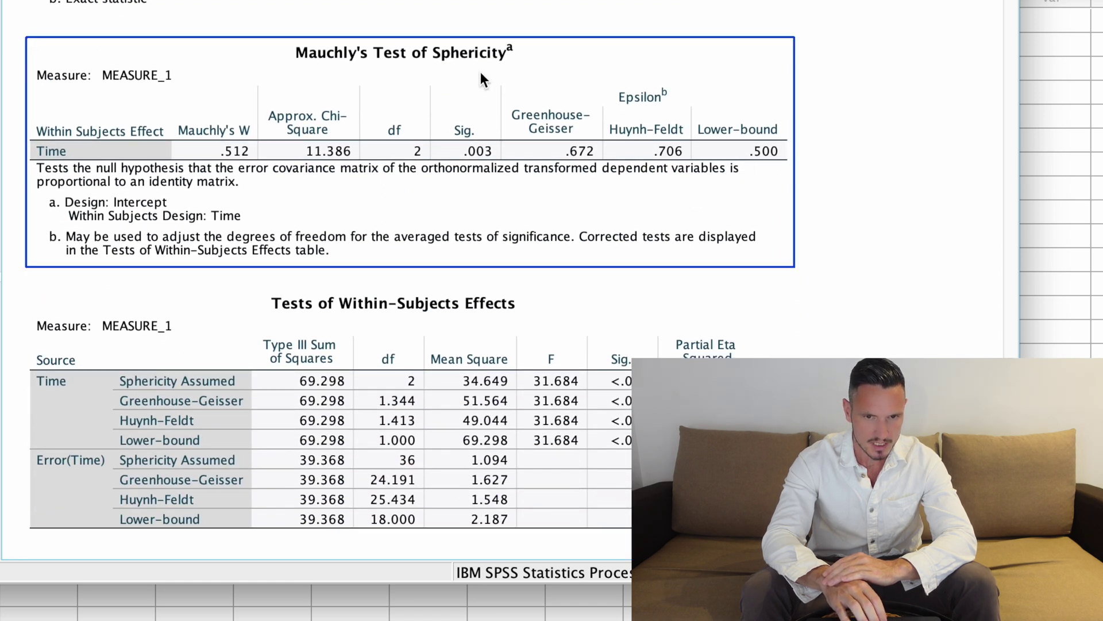
left_click(929, 132)
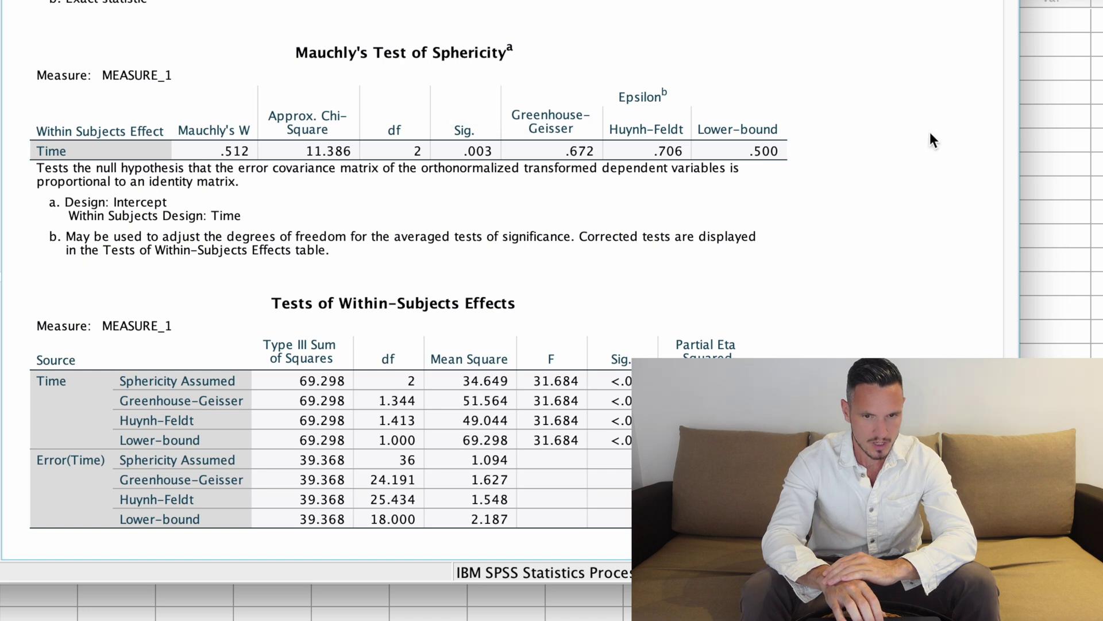
Step: Examine the sphericity-assumed and corrected rows of the Tests of Within-Subjects Effects table alongside Mauchly's Test of Sphericity
left_click(643, 323)
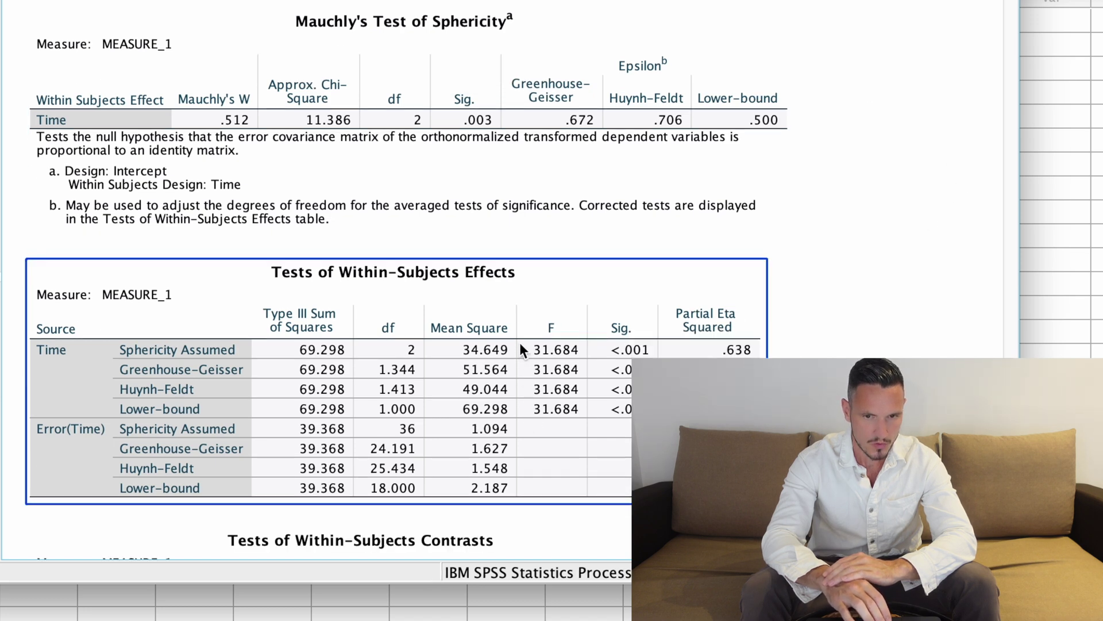
left_click(879, 274)
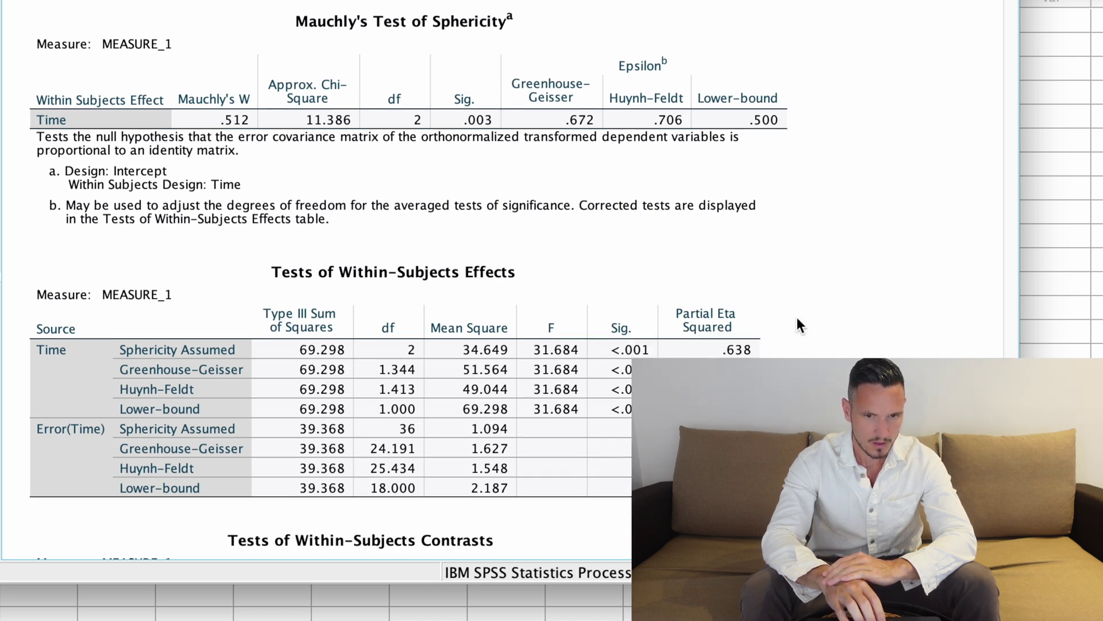
left_click(270, 341)
left_click(359, 245)
left_click(260, 300)
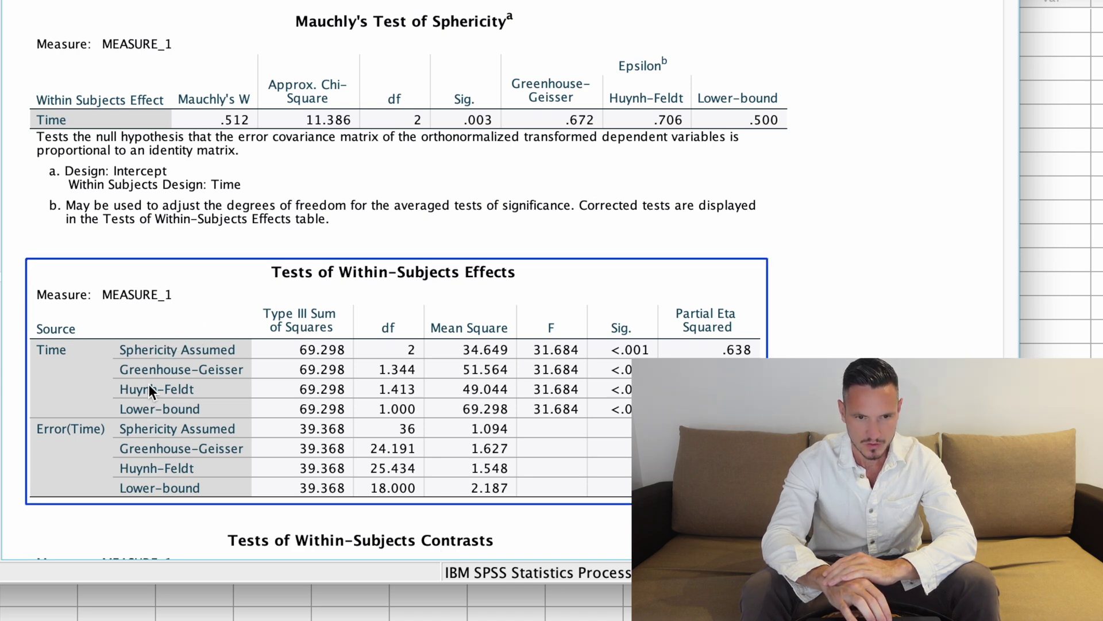
left_click(791, 173)
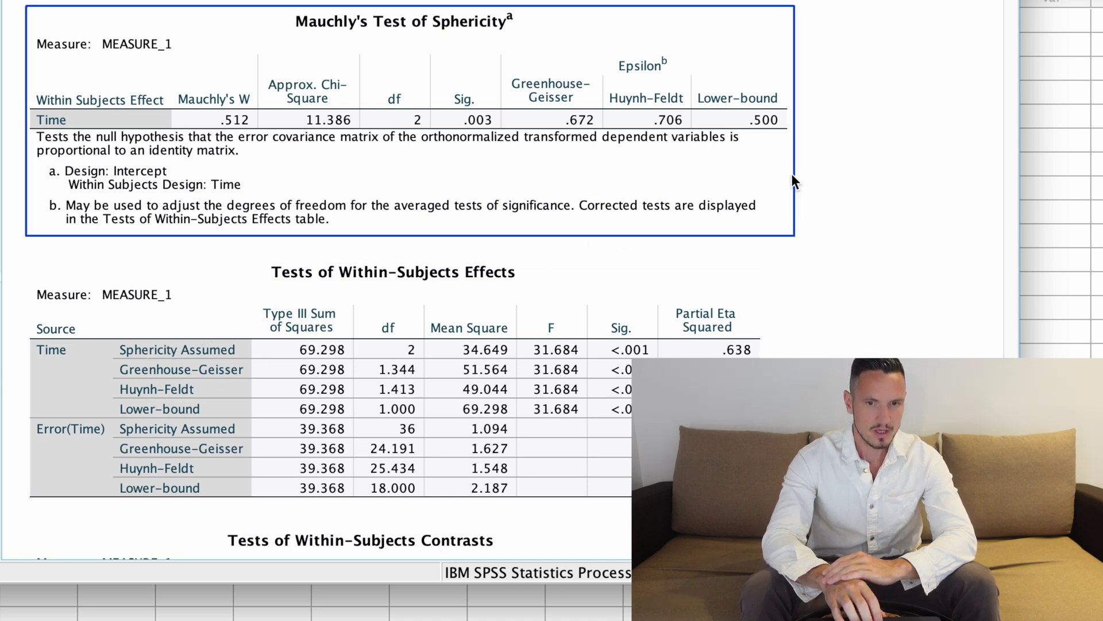
left_click(798, 169)
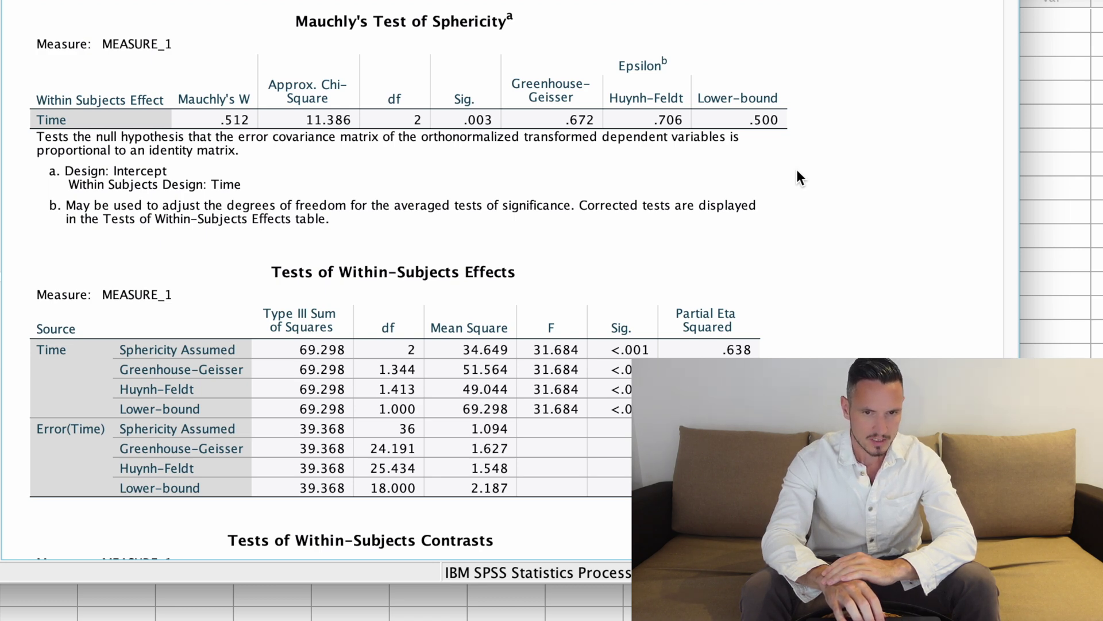
Step: Examine Mauchly's Test of Sphericity against the Greenhouse-Geisser row and its significance in the Tests of Within-Subjects Effects table
left_click(792, 171)
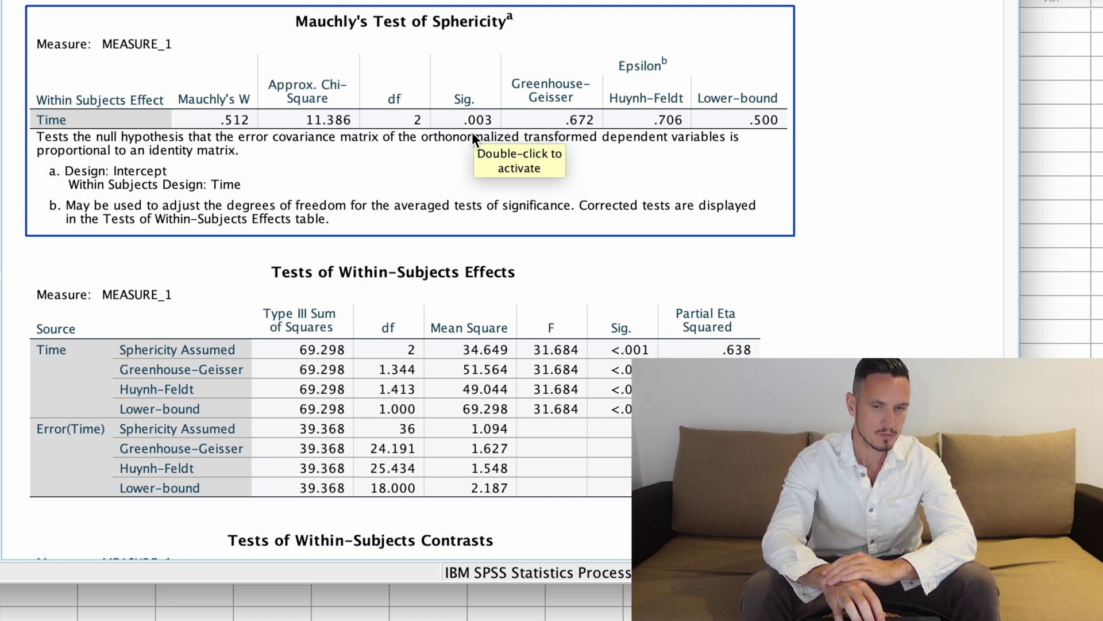
left_click(225, 359)
left_click(906, 333)
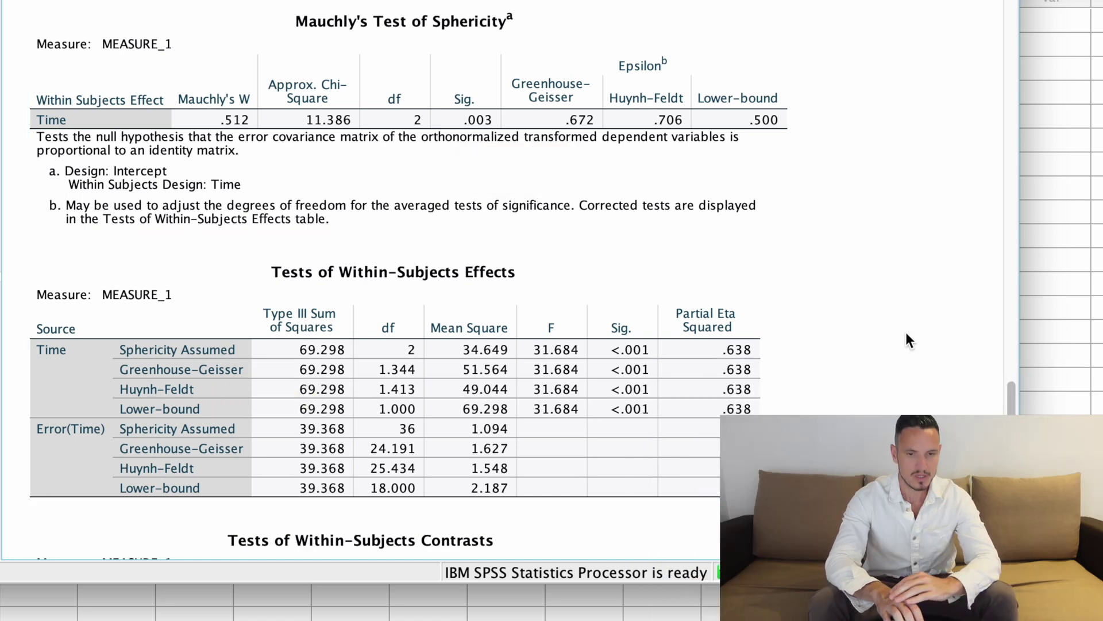
left_click(355, 284)
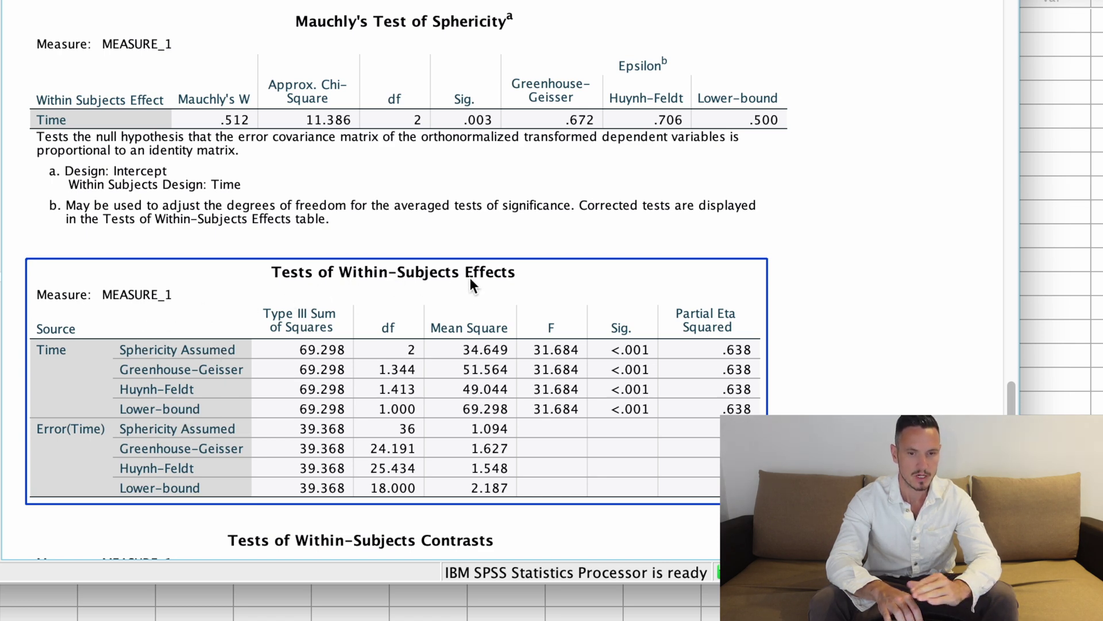
left_click(582, 200)
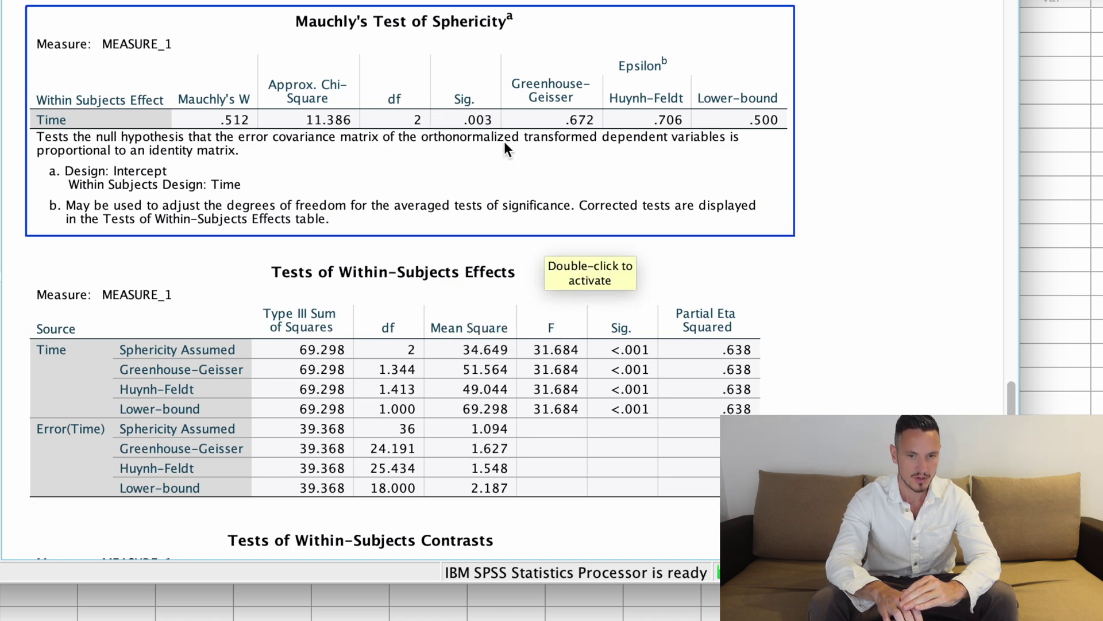
left_click(310, 313)
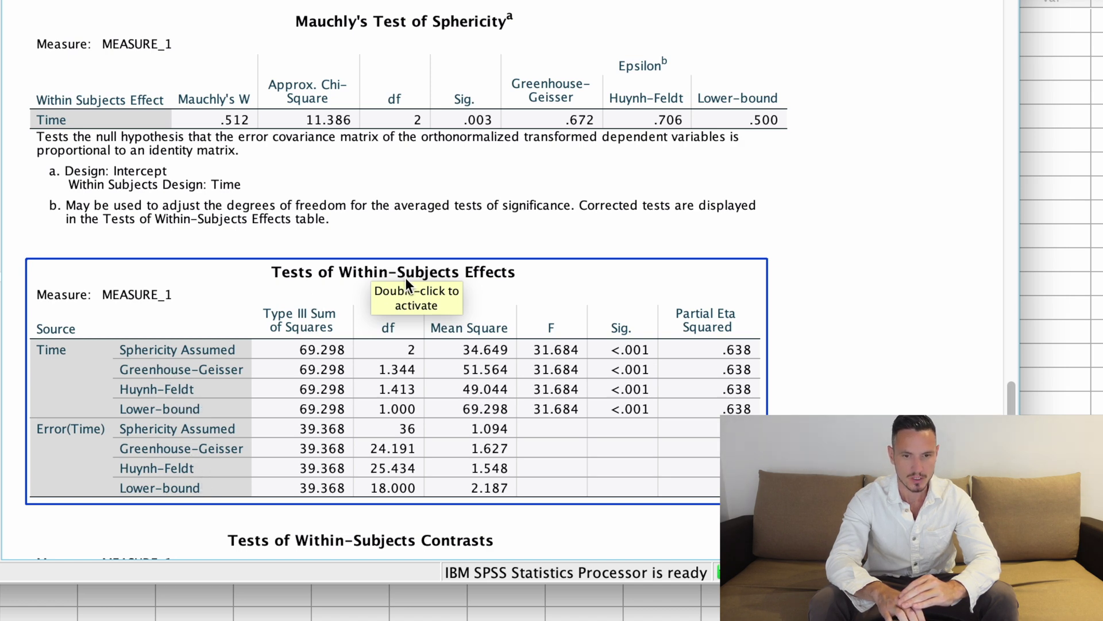
left_click(942, 214)
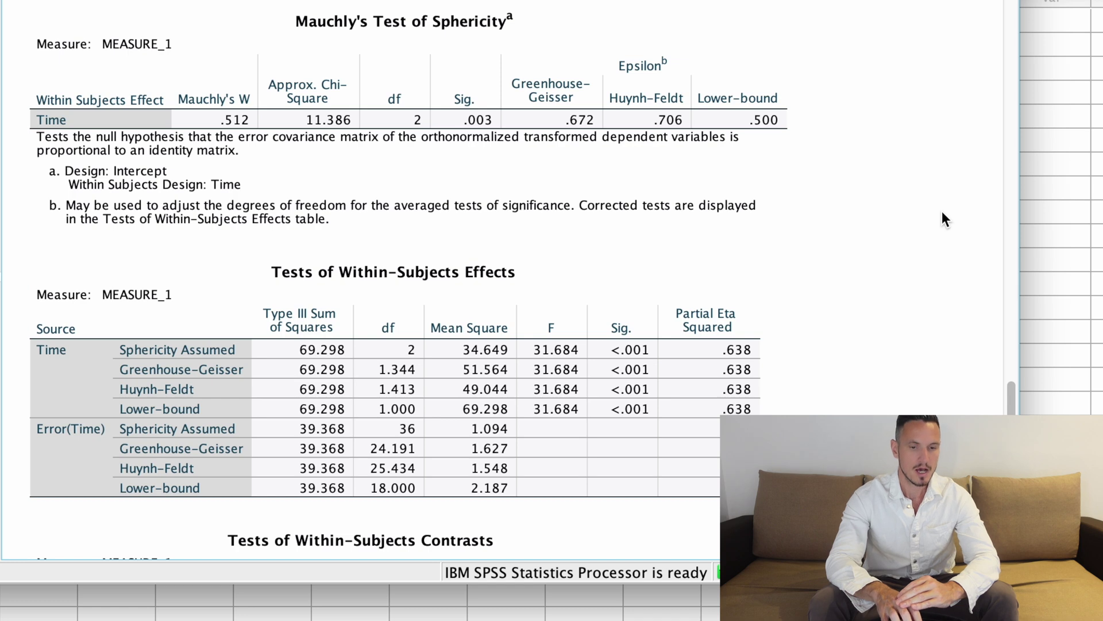
left_click(175, 352)
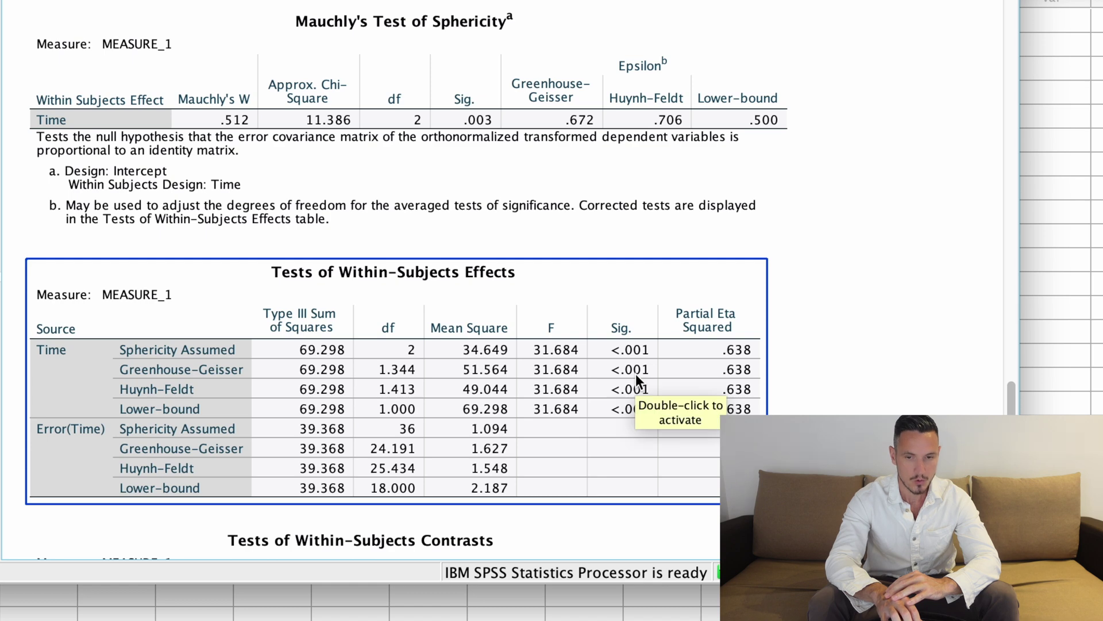
left_click(798, 333)
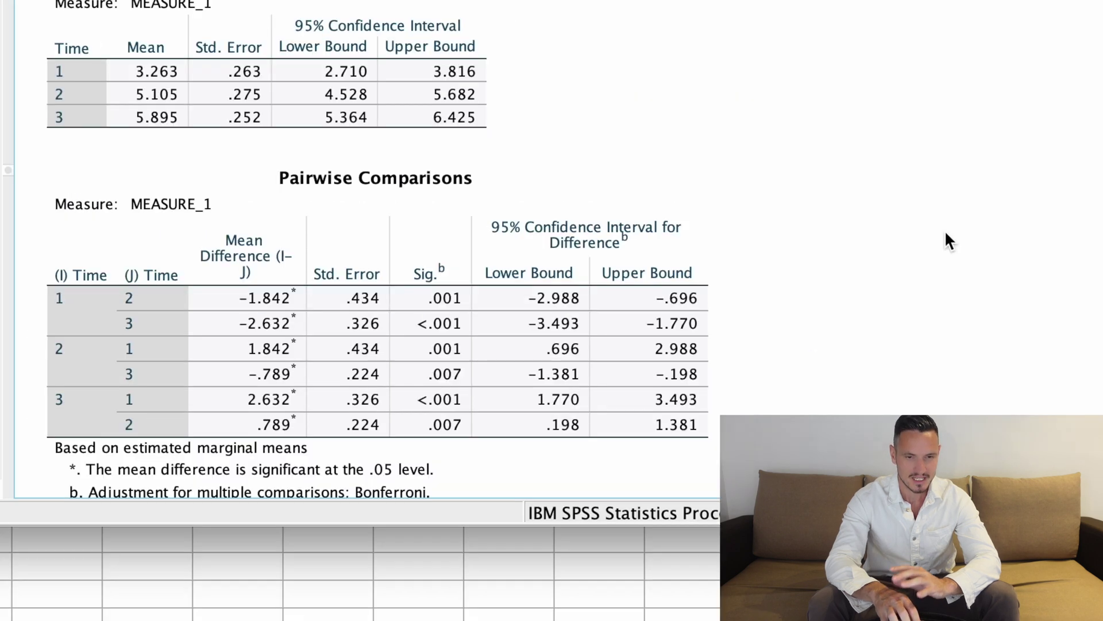
Step: Examine the mean differences and Bonferroni-adjusted significance values for each pair of times in the Pairwise Comparisons table
left_click(459, 172)
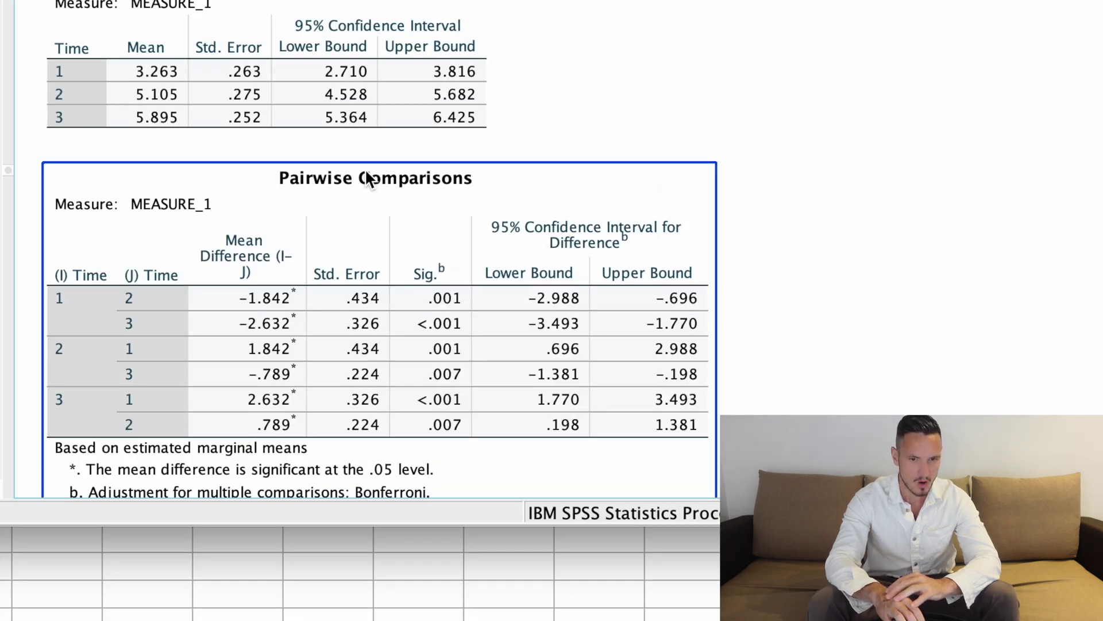
left_click(893, 206)
scroll(894, 211, "down", 3)
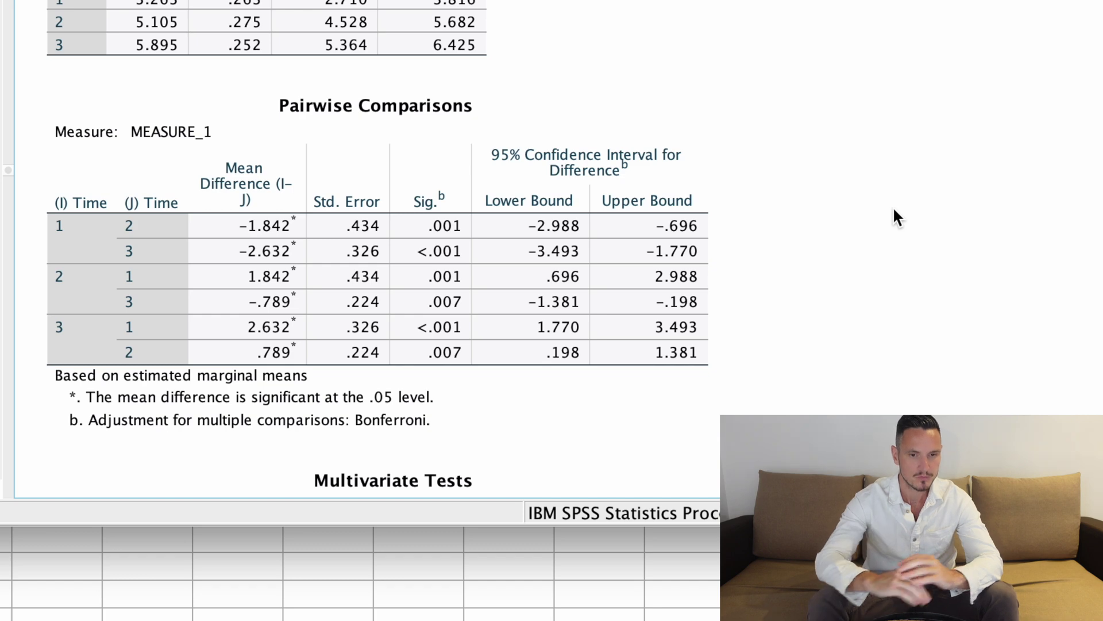
left_click(233, 183)
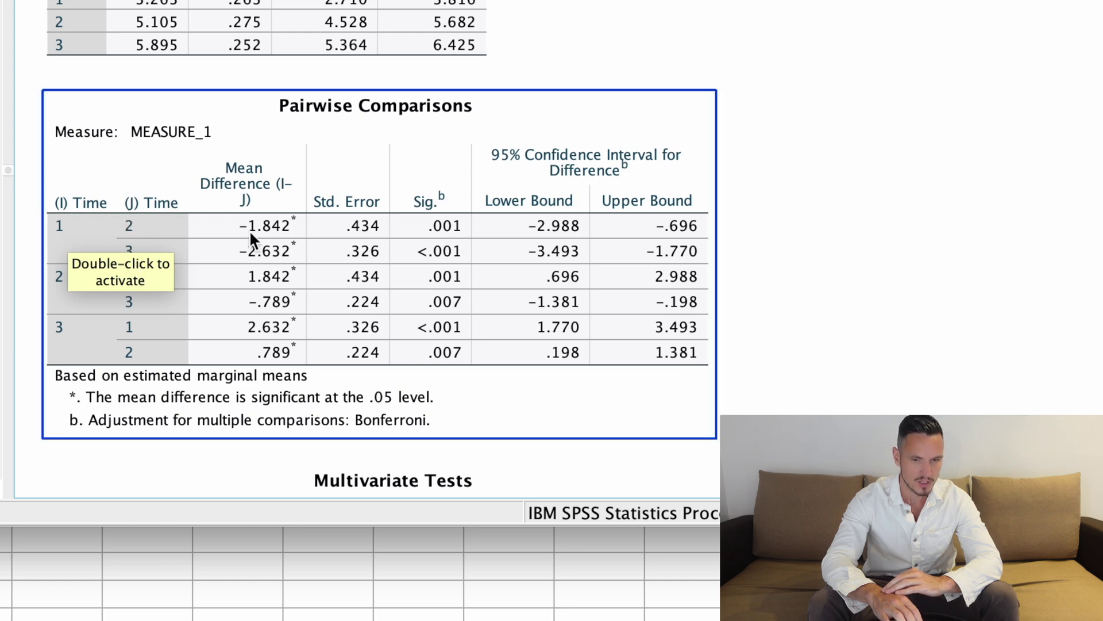
left_click(1017, 276)
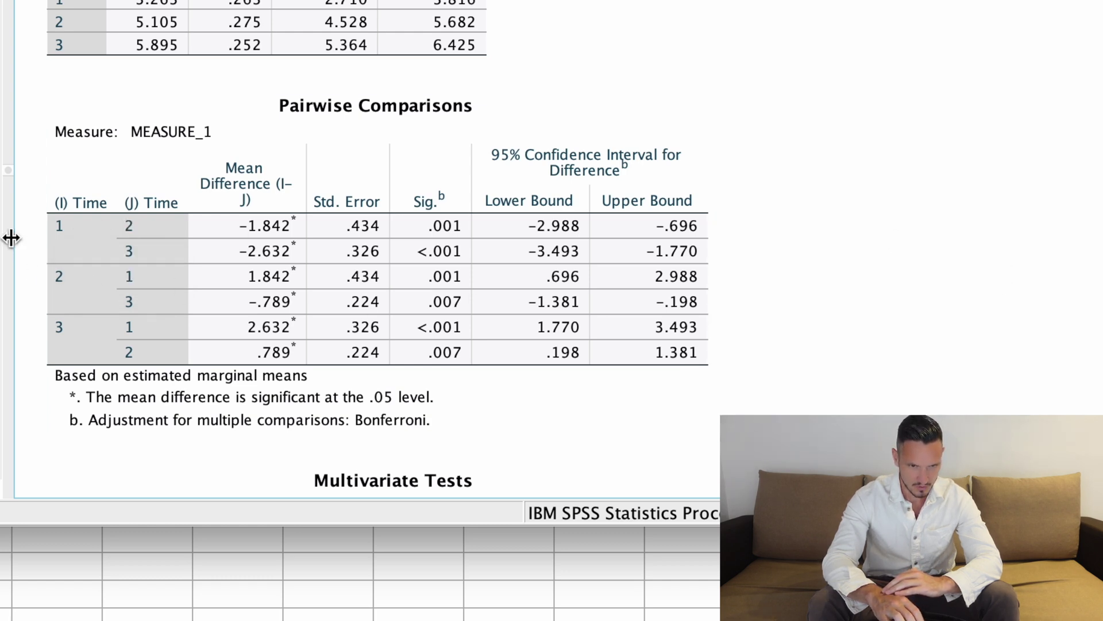
left_click(61, 230)
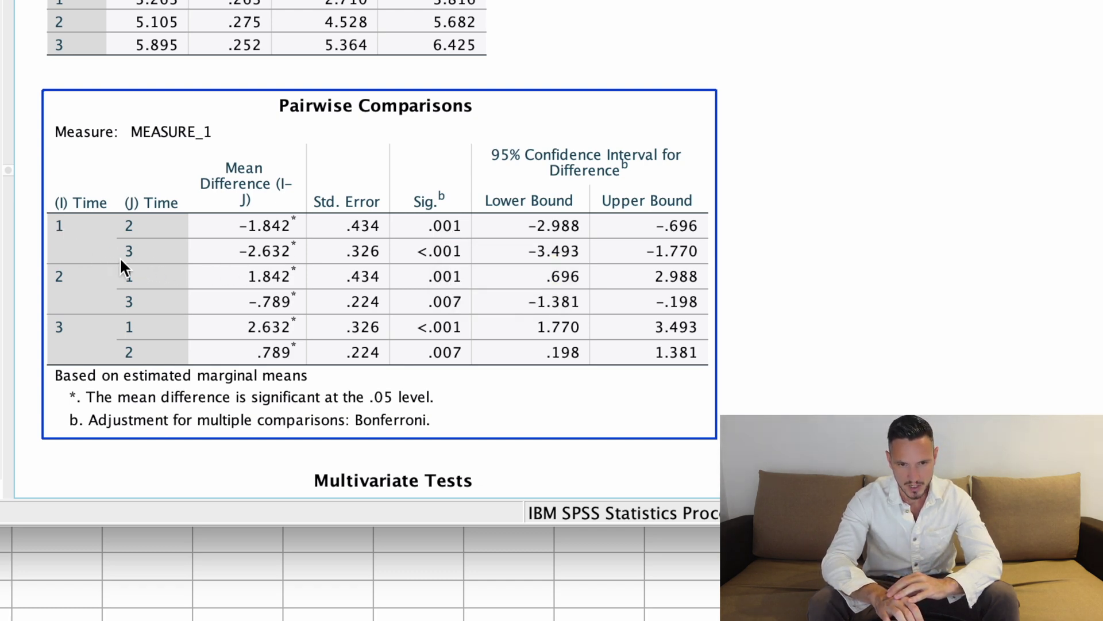
left_click(450, 250)
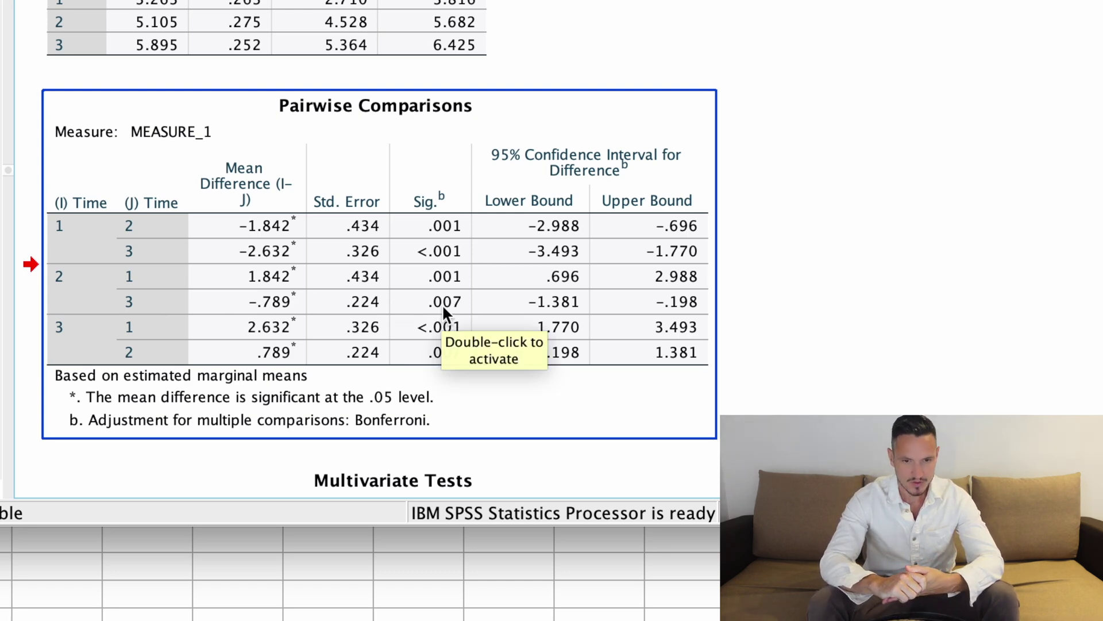
left_click(850, 232)
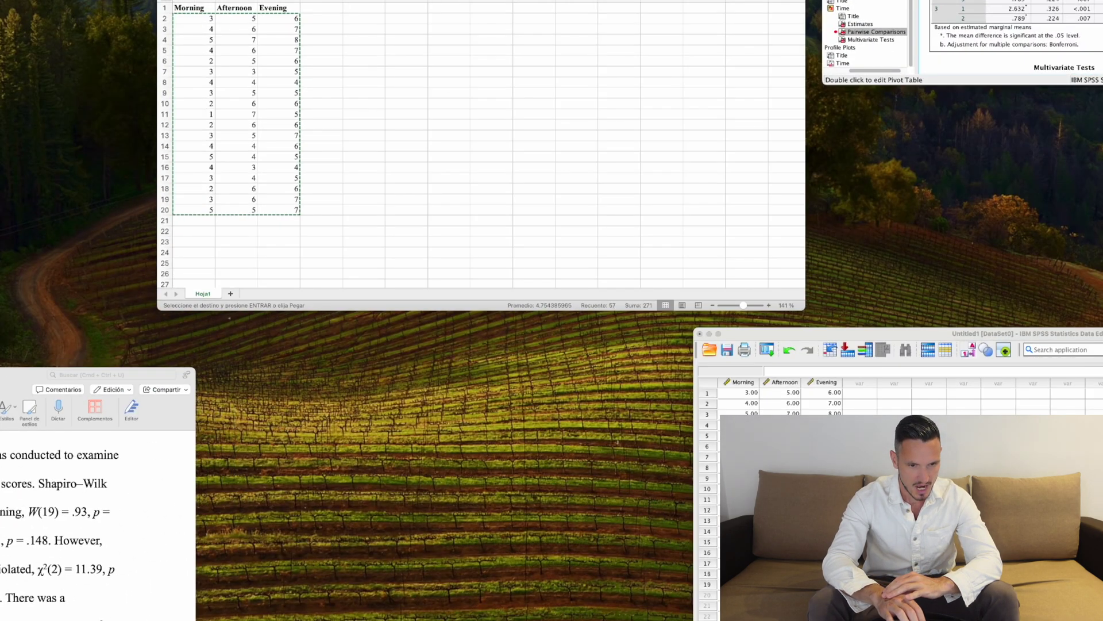
Step: Switch to the Word write-up and select its opening sentence on the one-way repeated measures ANOVA of stress scores
left_click(101, 583)
scroll(100, 583, "up", 5)
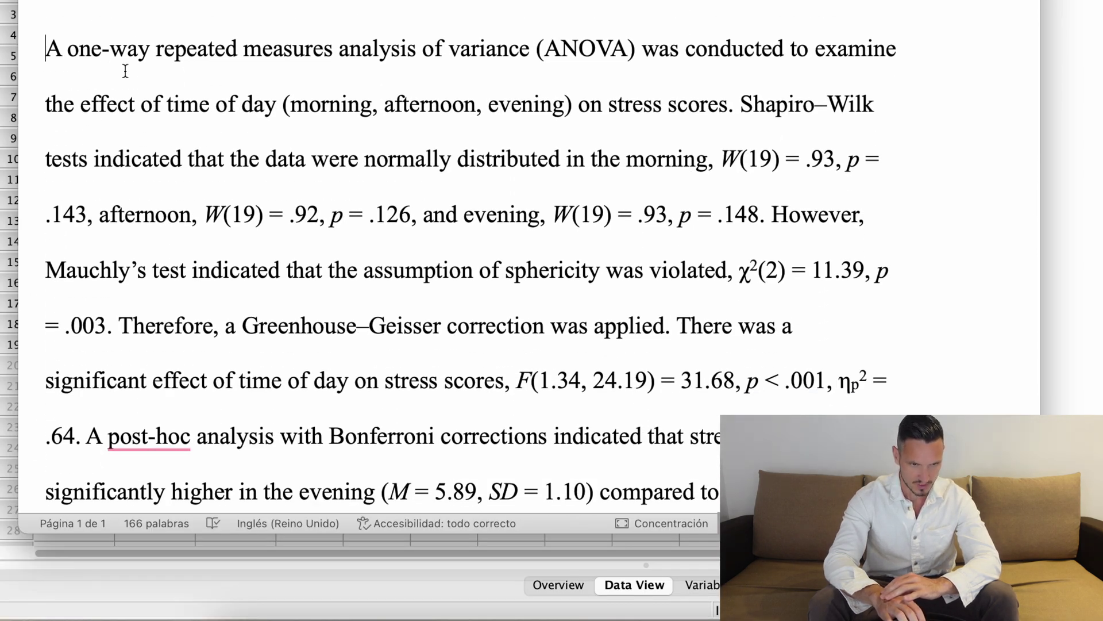
left_click(43, 52)
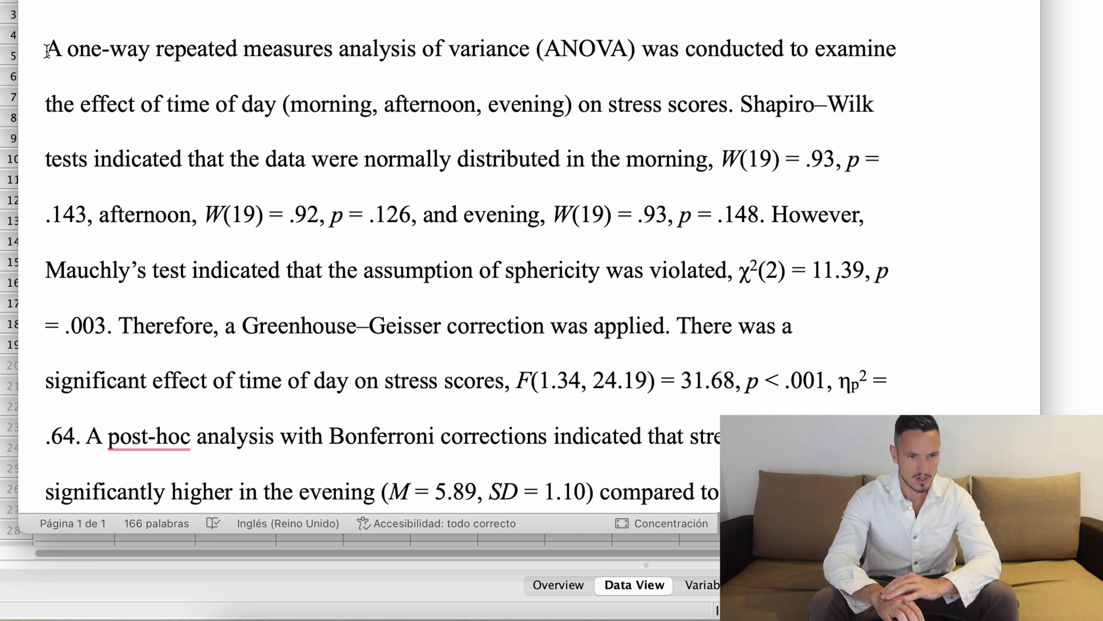
left_click_drag(42, 52, 694, 119)
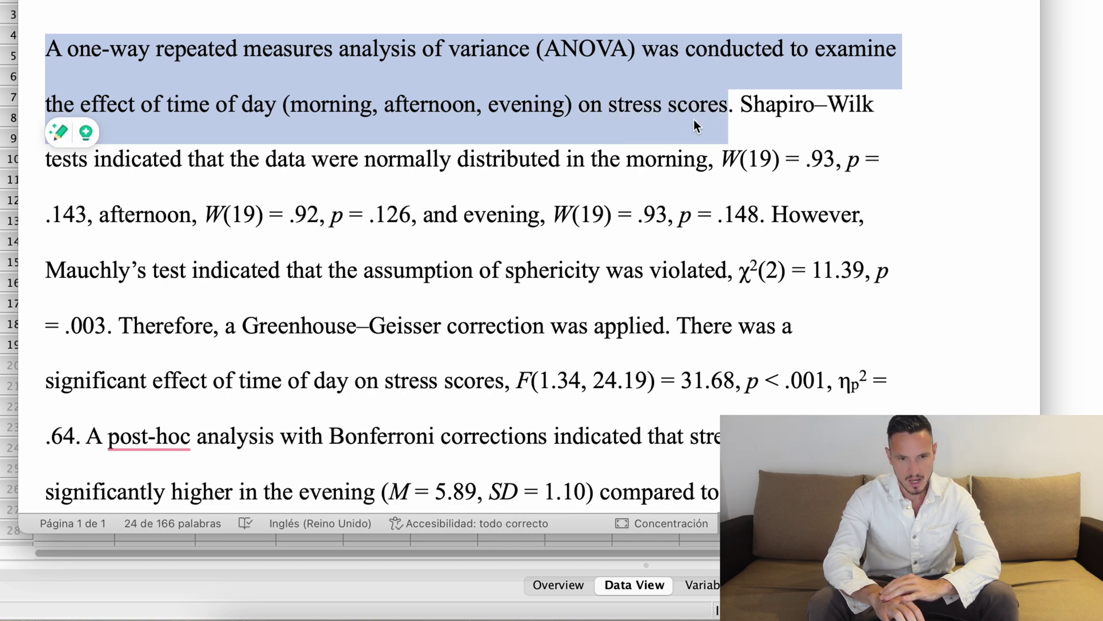
scroll(694, 120, "down", 3)
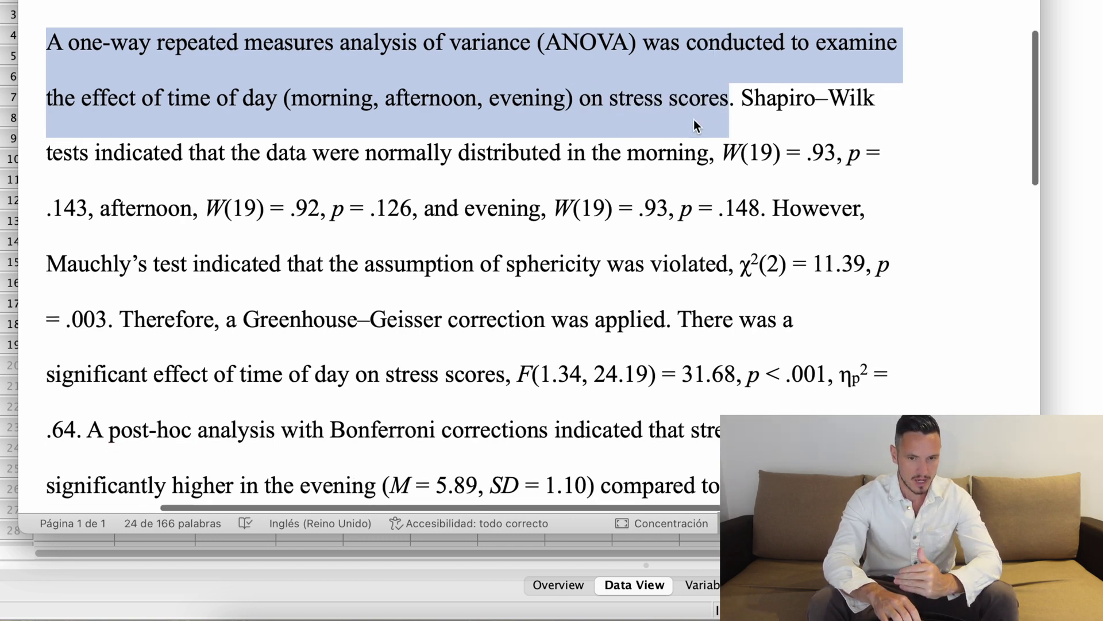
scroll(695, 120, "up", 3)
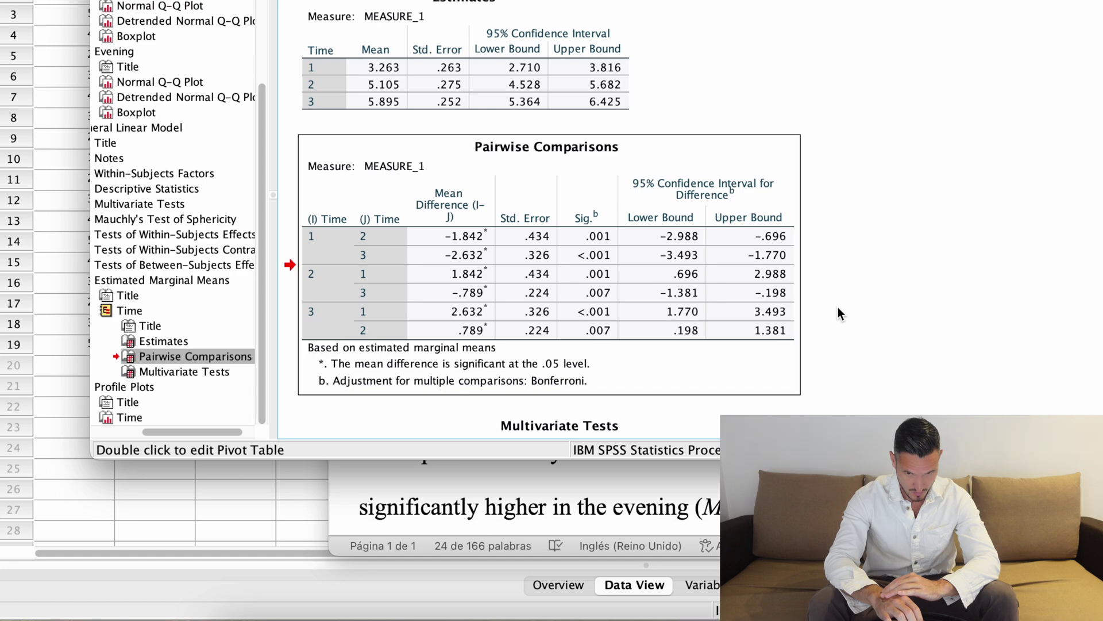
Step: Return to the SPSS output and examine the Shapiro-Wilk columns of the Tests of Normality table beside the Word write-up
scroll(837, 306, "up", 10)
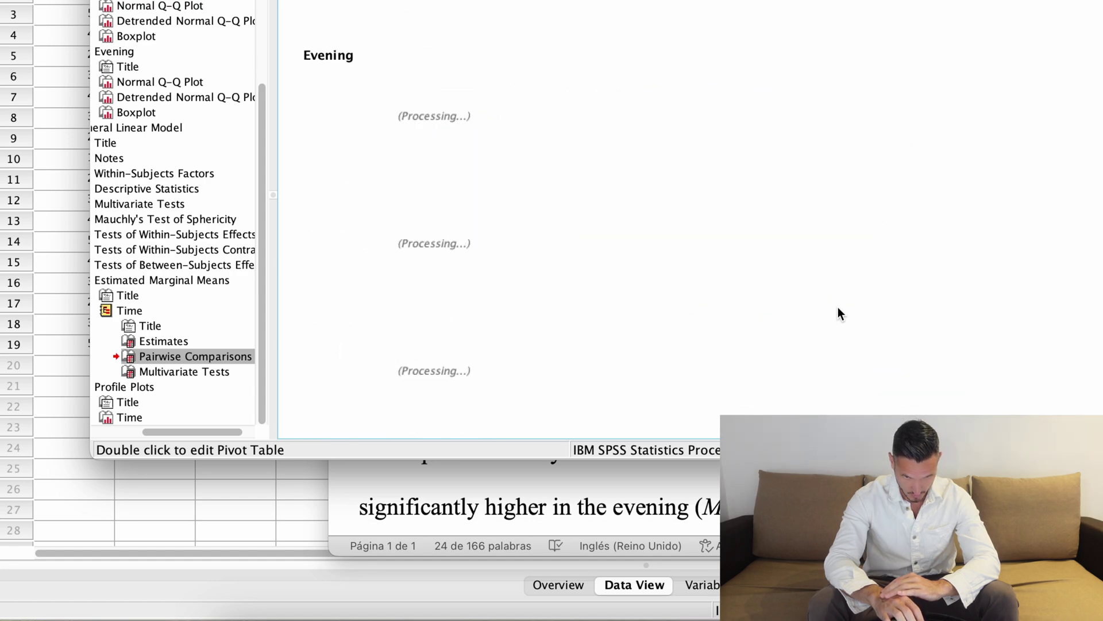
scroll(838, 313, "up", 15)
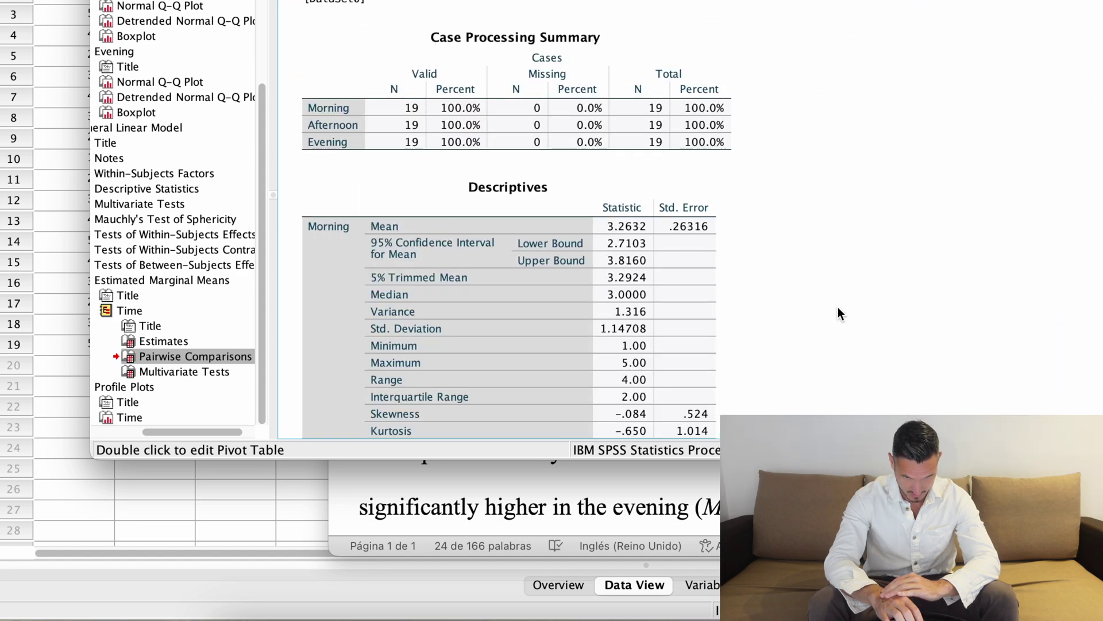
scroll(838, 310, "down", 15)
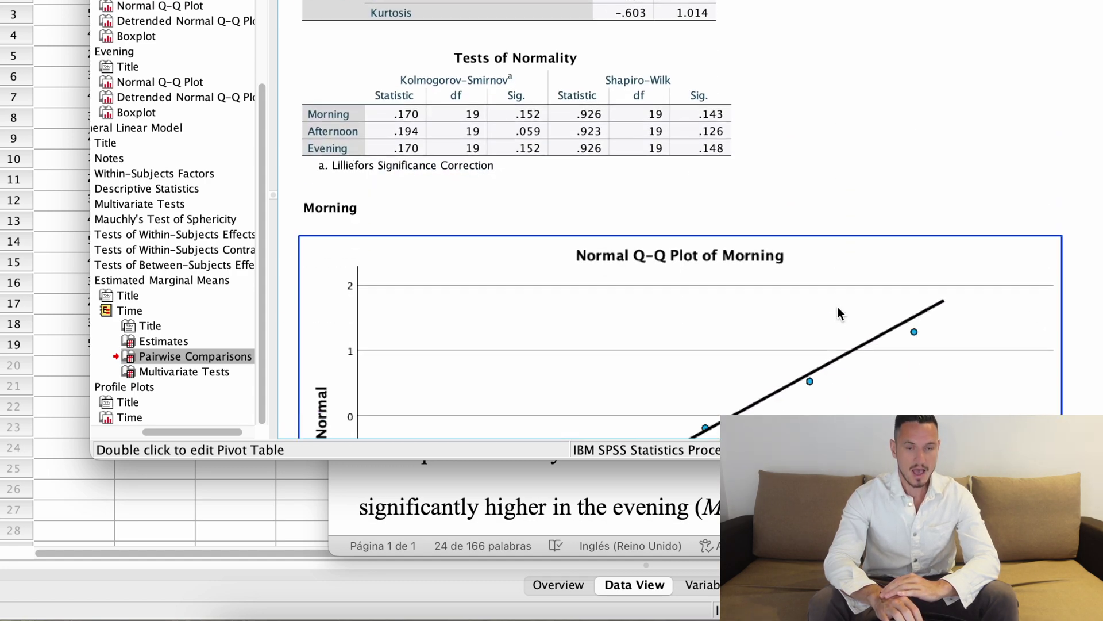
left_click(529, 80)
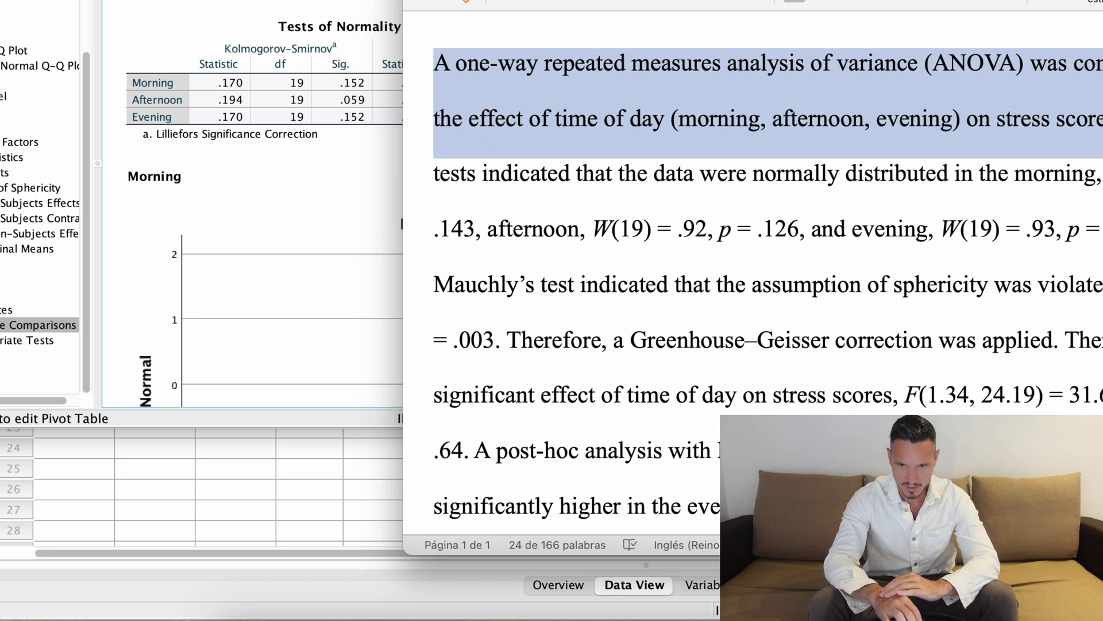
left_click(277, 193)
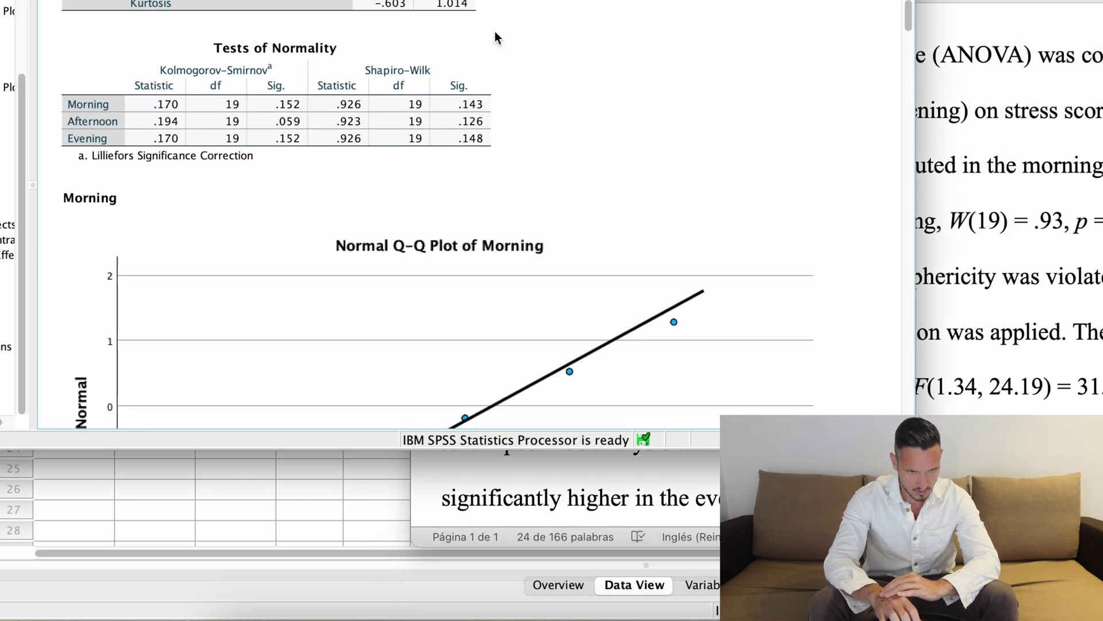
left_click(95, 118)
left_click(98, 142)
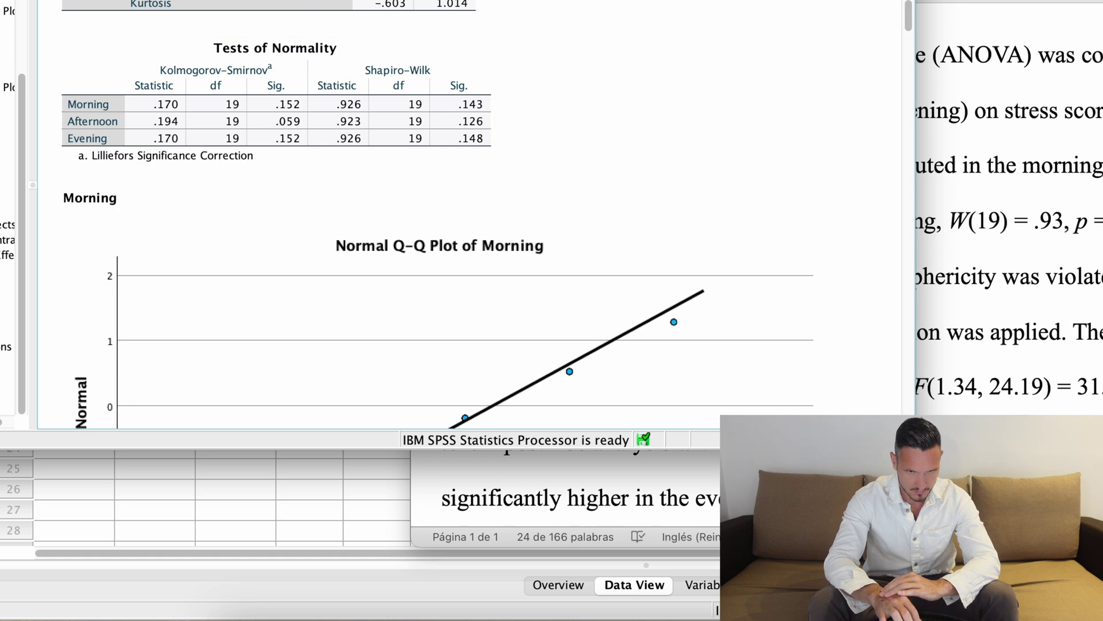
left_click(107, 89)
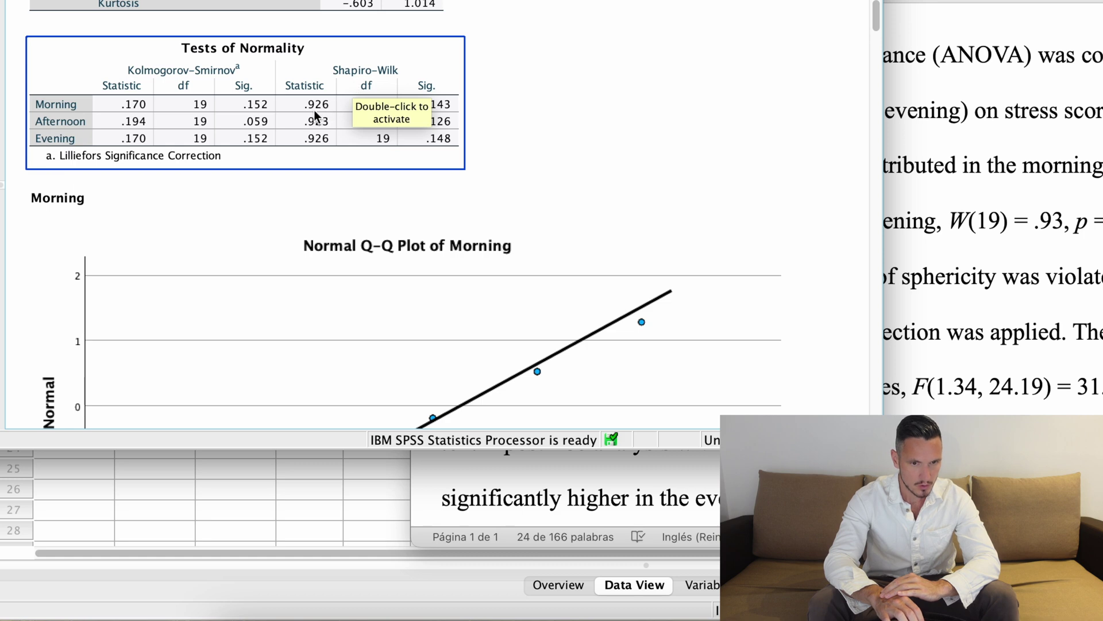
Step: Compare the Word write-up's Shapiro–Wilk results with the SPSS normality table, selecting the afternoon and evening W statistics in the text
left_click(966, 206)
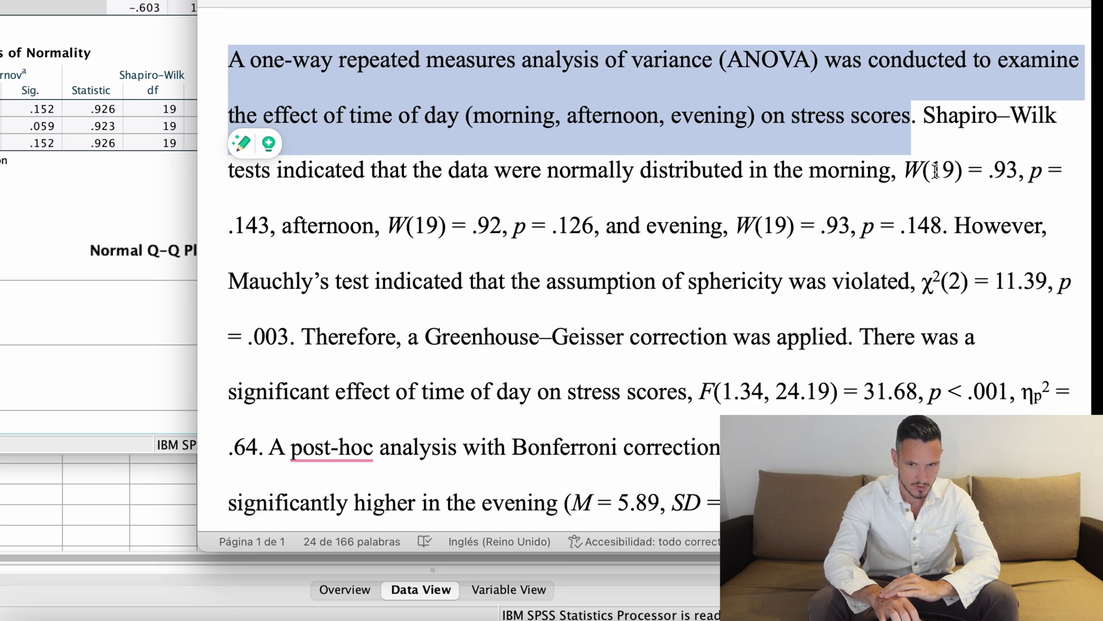
left_click(192, 29)
left_click(171, 109)
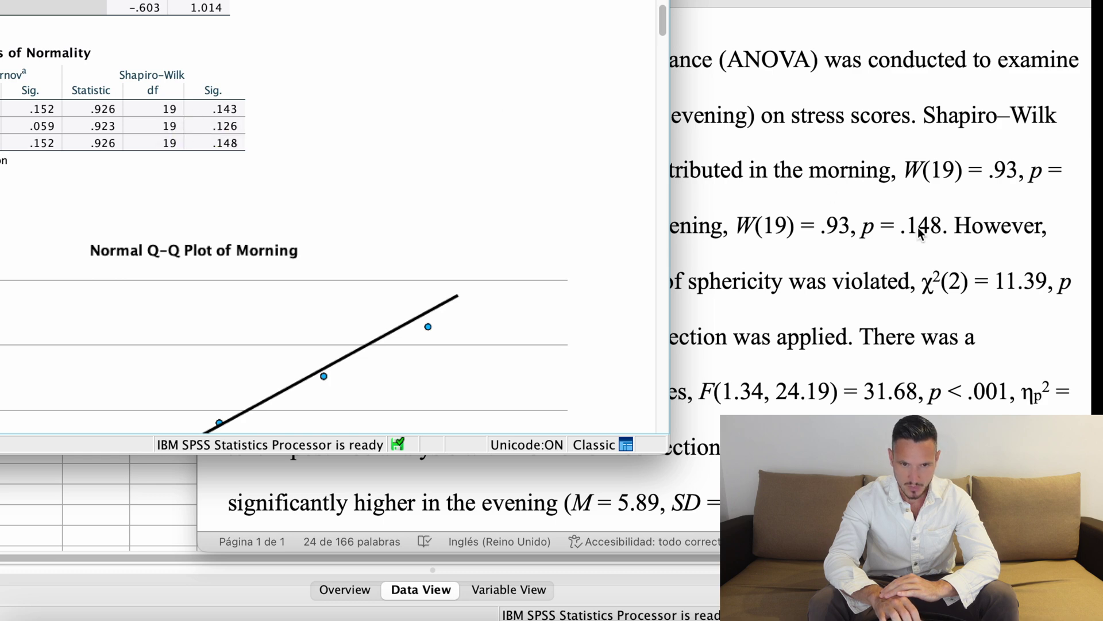
left_click(712, 174)
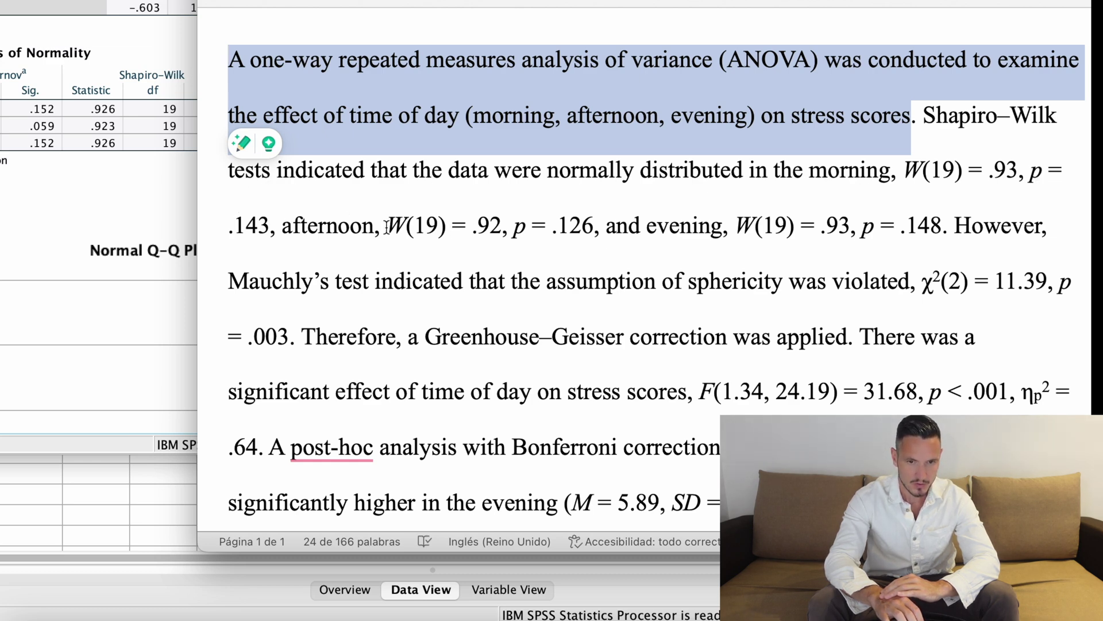
left_click_drag(389, 225, 531, 228)
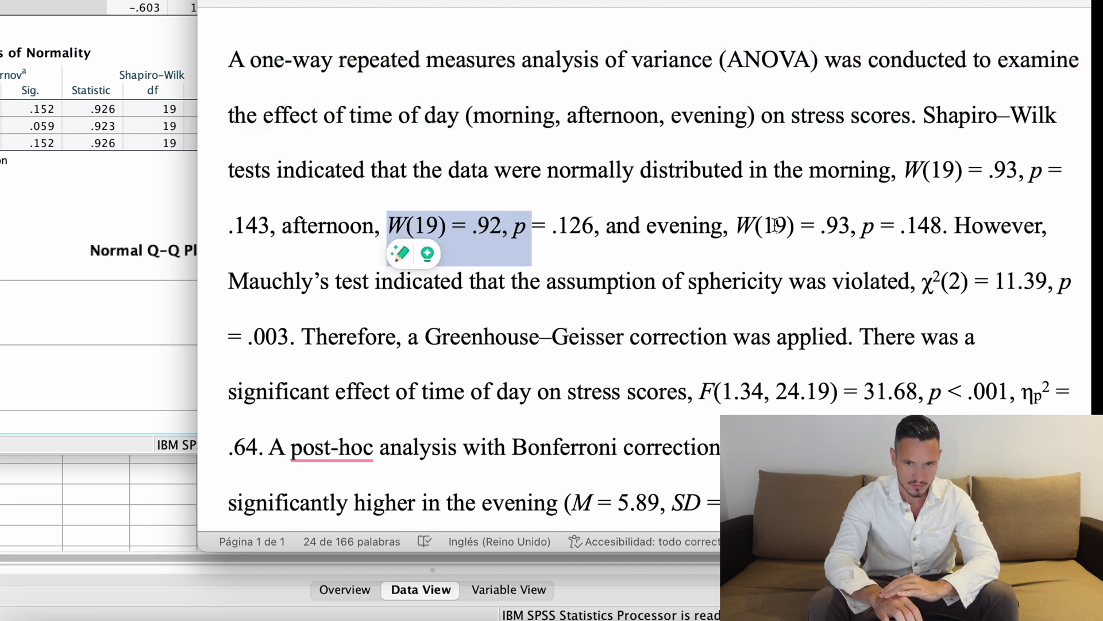
left_click_drag(739, 225, 928, 235)
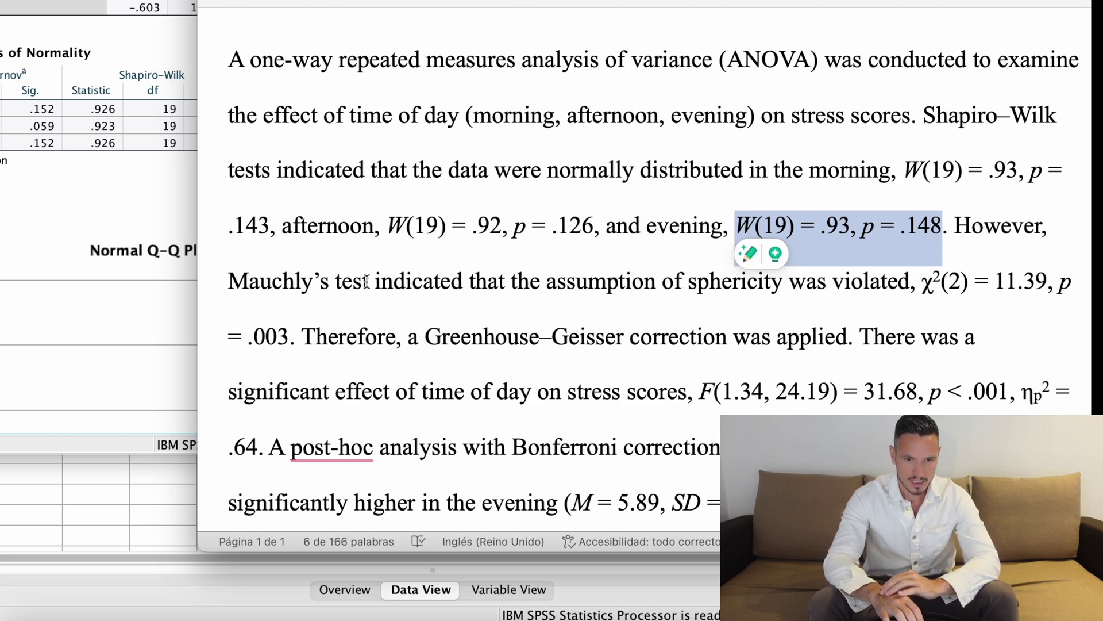
Step: Select the Word statement that Mauchly's test indicated violated sphericity, and locate Mauchly's Test of Sphericity in the SPSS output
left_click_drag(250, 282, 885, 303)
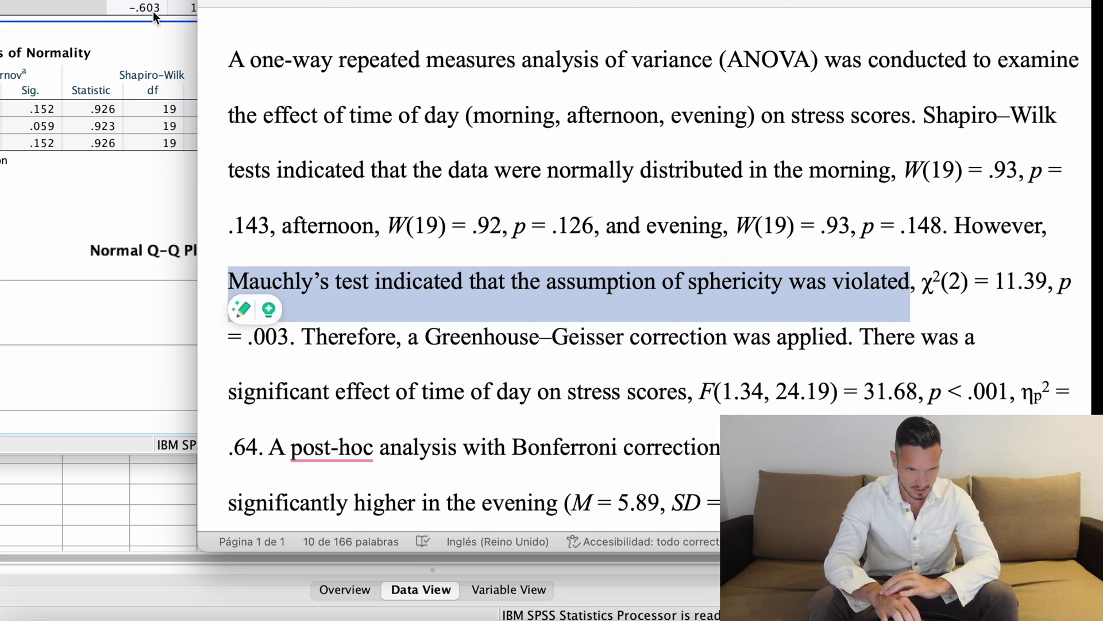
key("super+Tab")
scroll(452, 155, "down", 5)
scroll(452, 155, "down", 15)
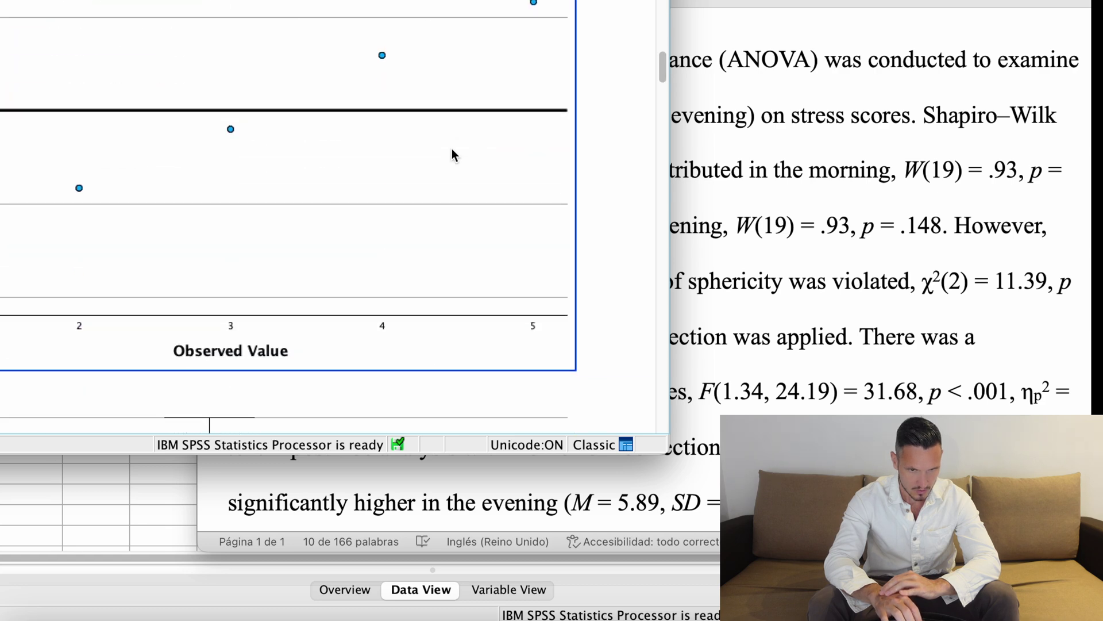
scroll(550, 224, "up", 10)
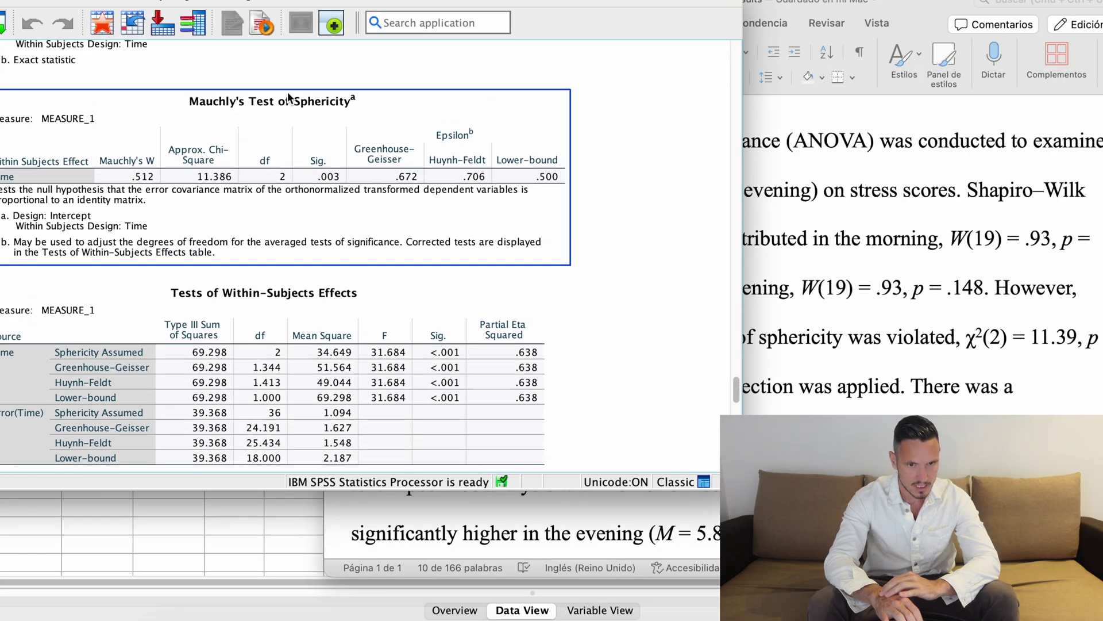
Step: Compare the Word write-up's chi-square, degrees of freedom and p value for sphericity with Mauchly's Test of Sphericity in the SPSS output
key("super+Tab")
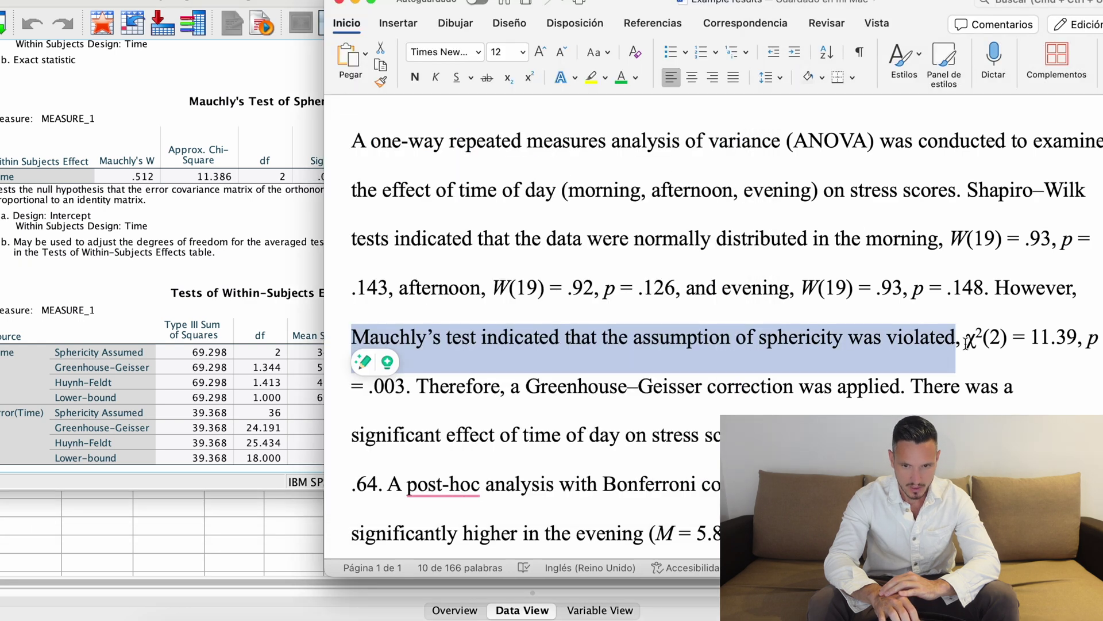
left_click_drag(975, 345, 984, 345)
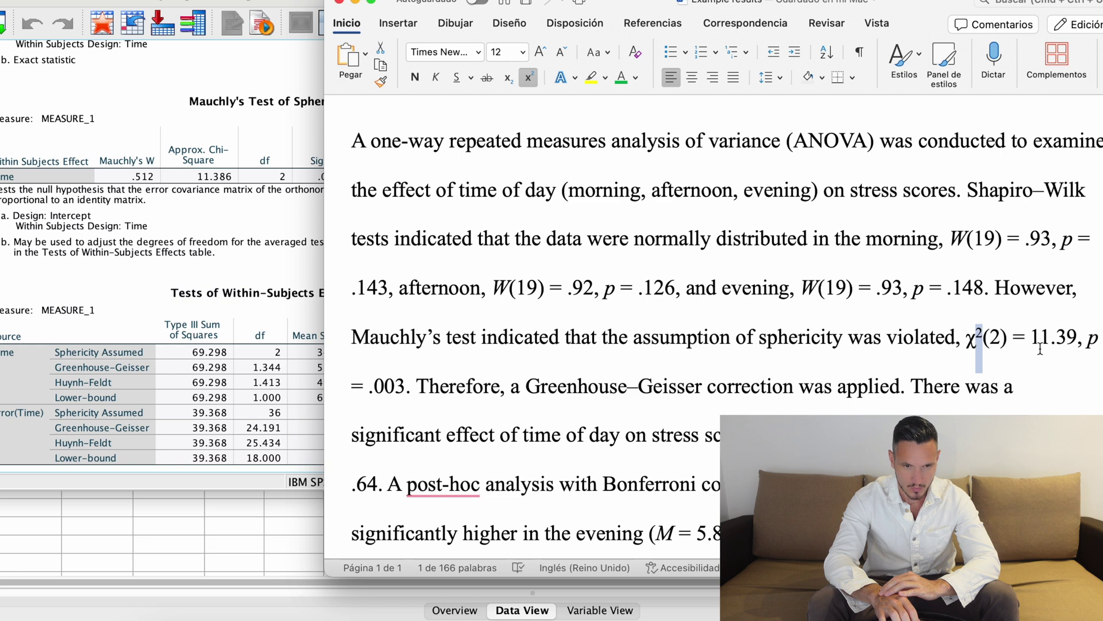
left_click(75, 174)
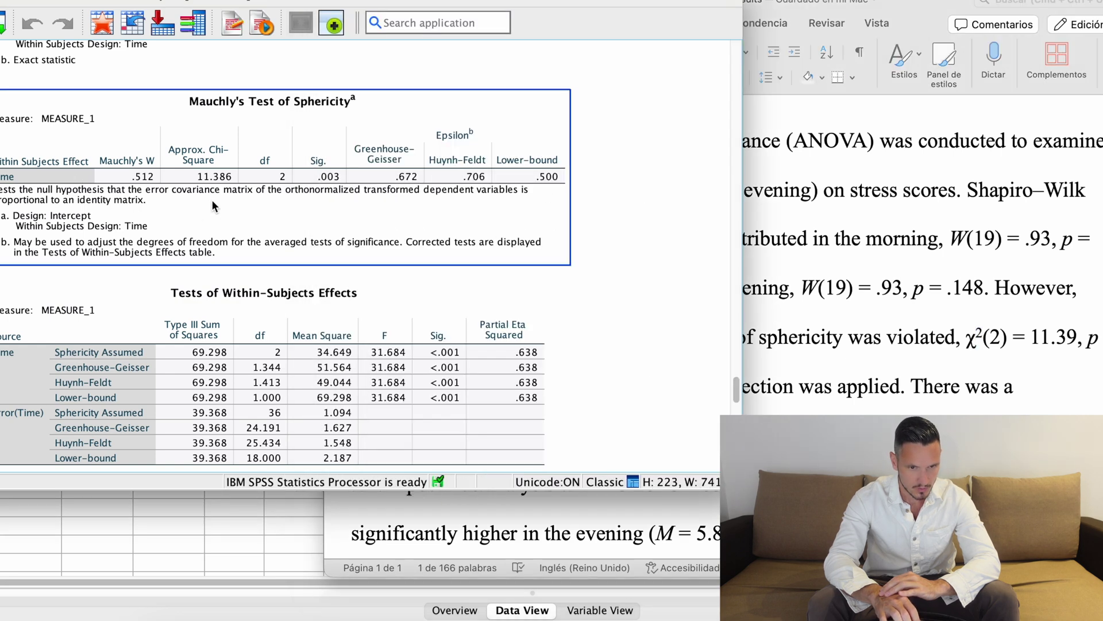
left_click(763, 321)
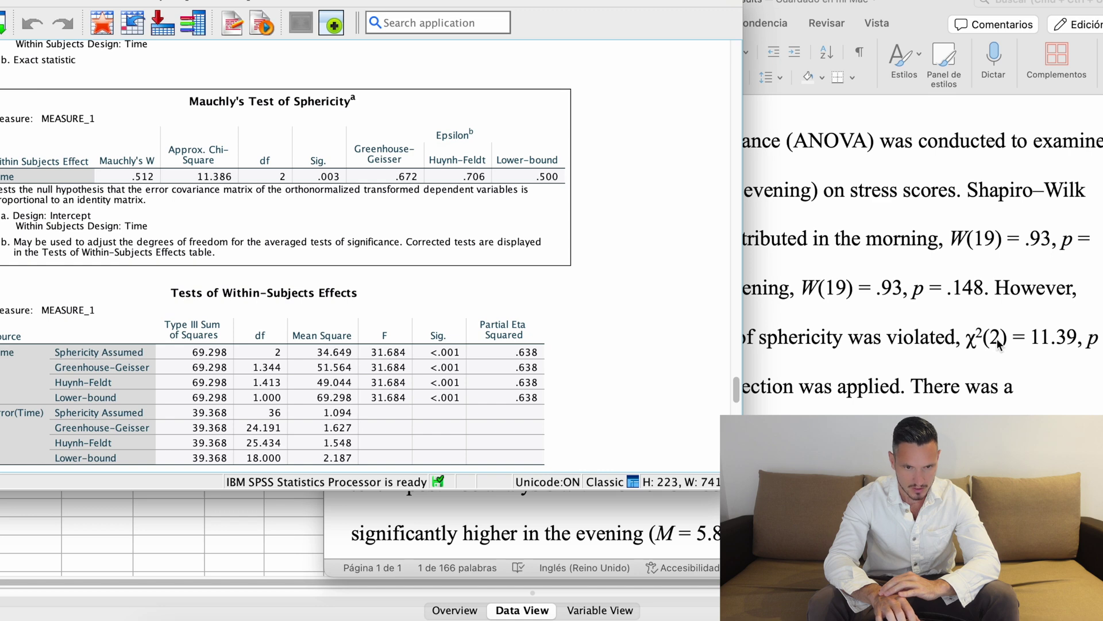
left_click(279, 111)
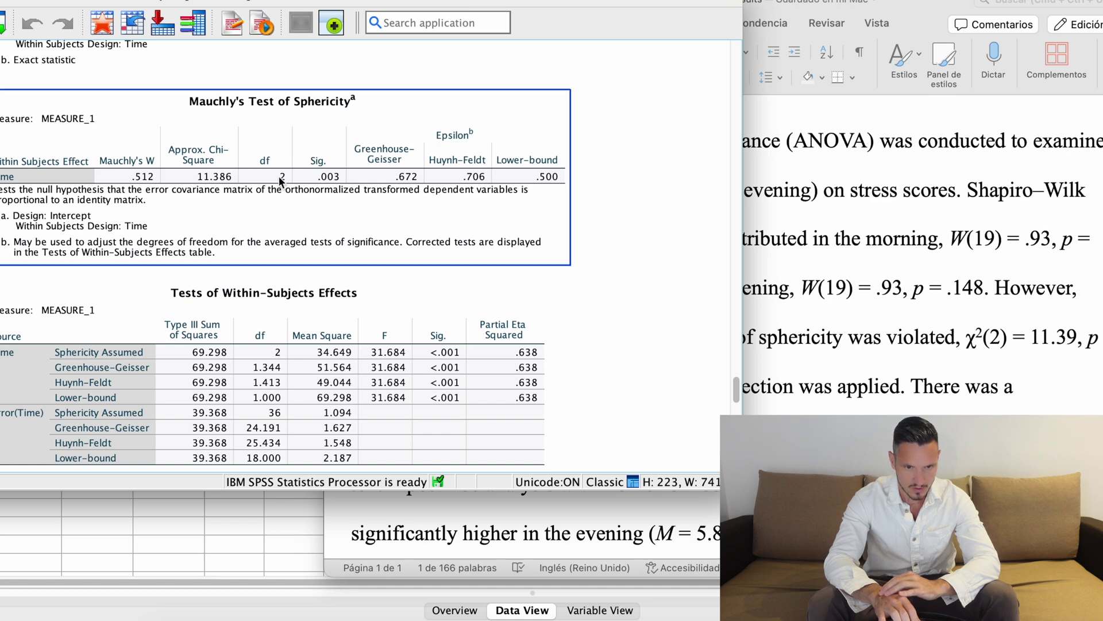
left_click(1052, 338)
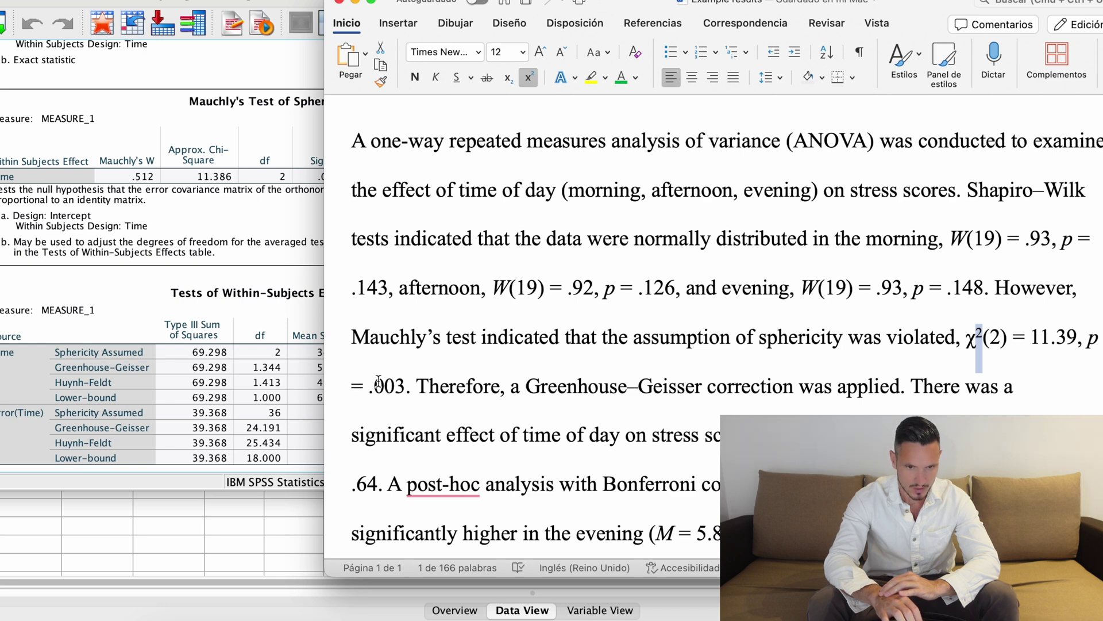
left_click(315, 292)
left_click(313, 184)
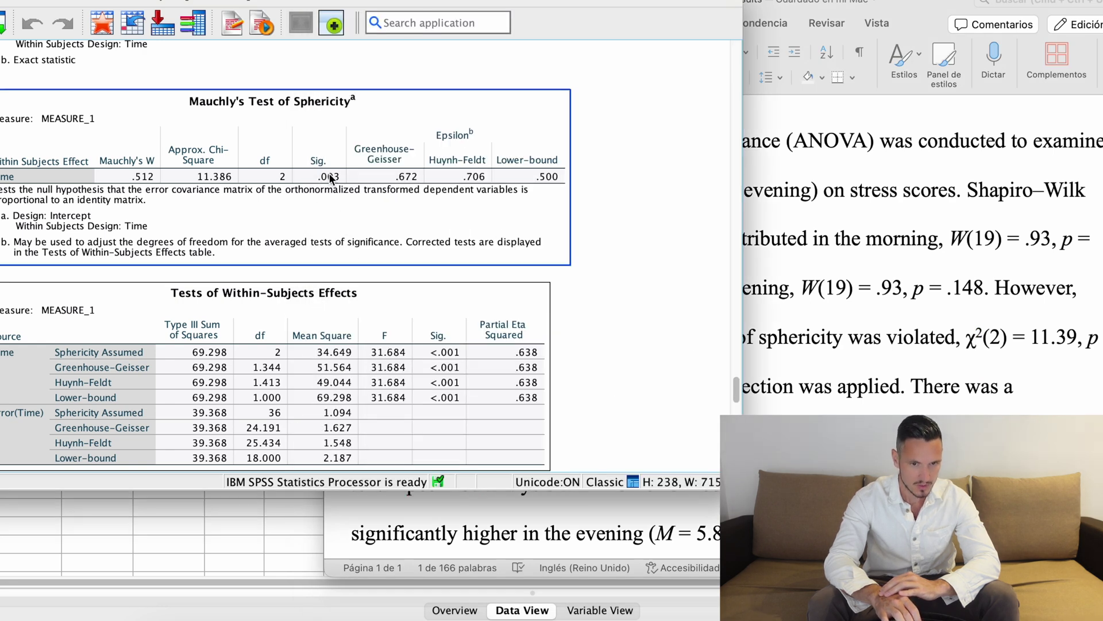
left_click(924, 343)
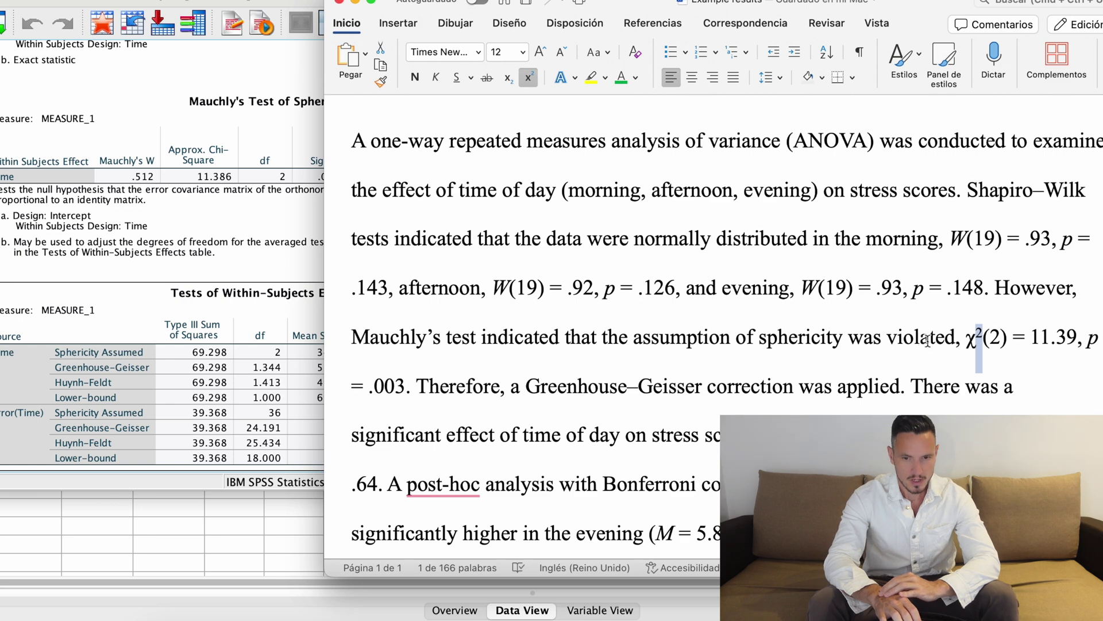
left_click(977, 339)
Step: Read the Word sentences on the Greenhouse–Geisser correction and time-of-day effect, and locate Tests of Within-Subjects Effects in the SPSS output
scroll(619, 203, "down", 2)
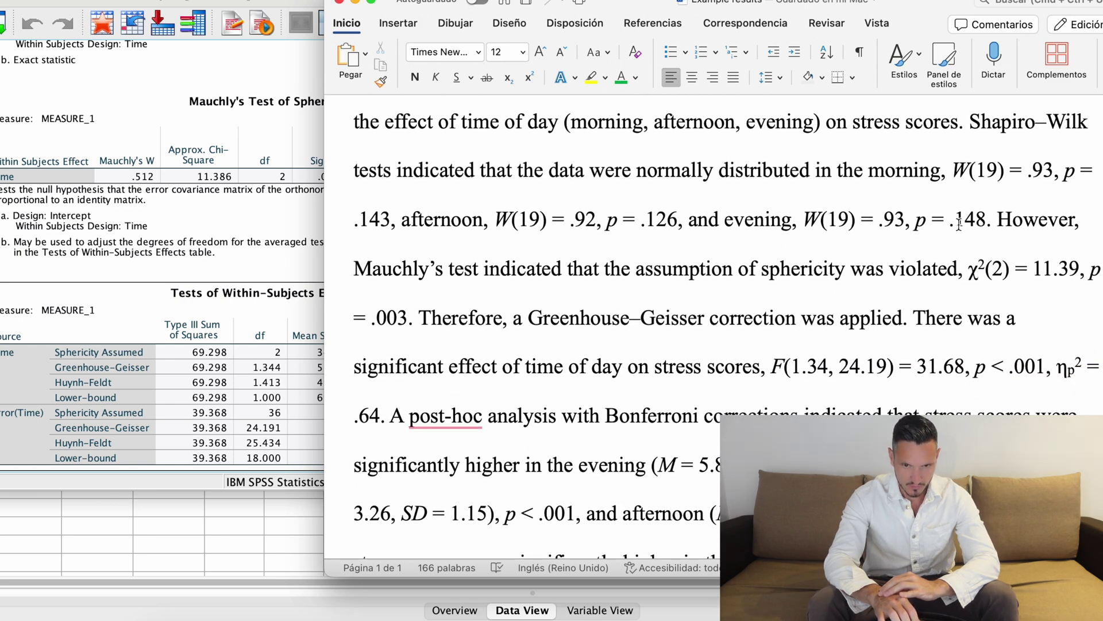
scroll(517, 303, "down", 2)
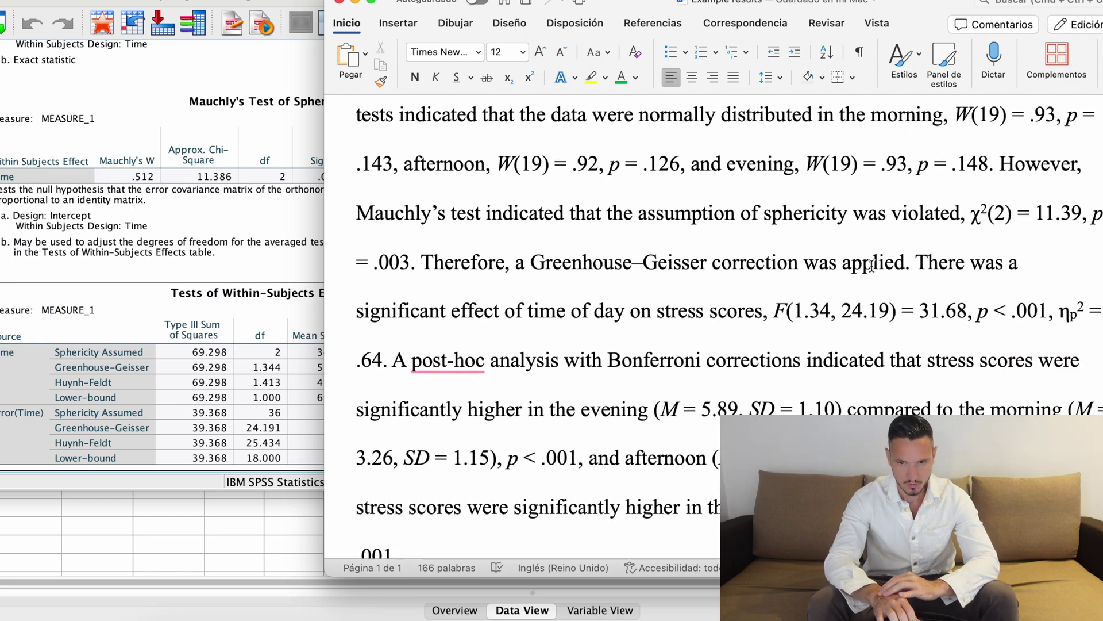
scroll(877, 265, "down", 3)
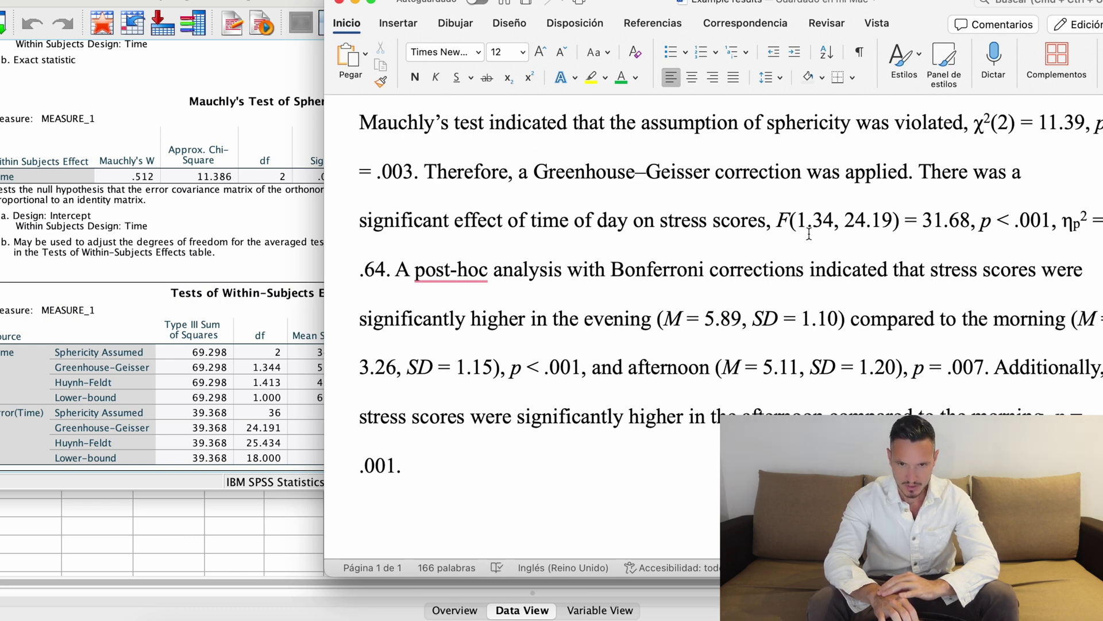
left_click(215, 2)
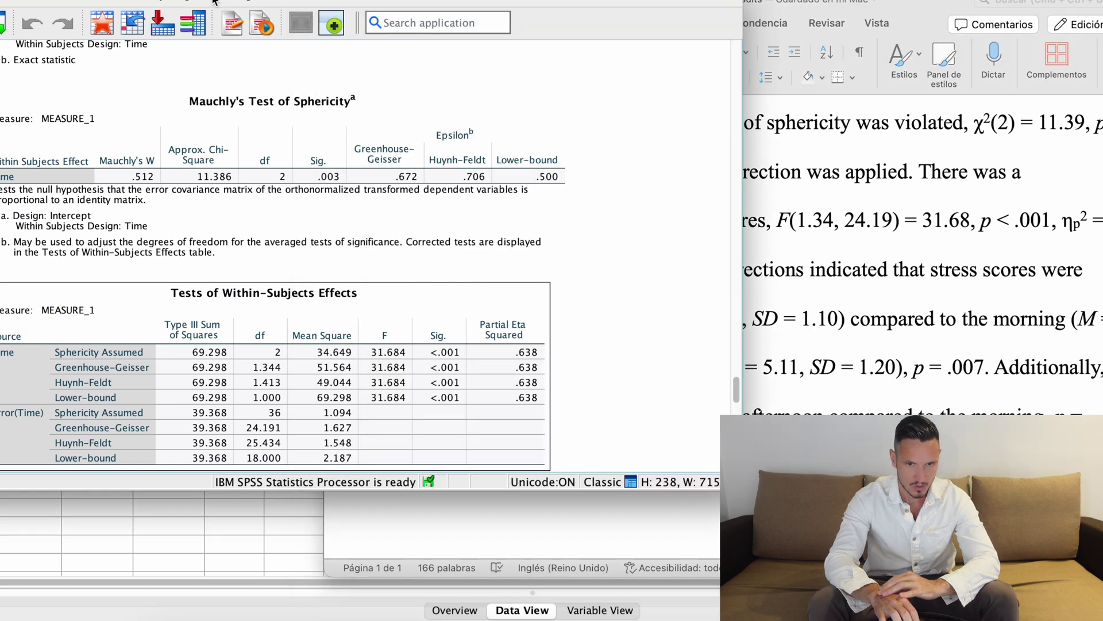
left_click_drag(214, 2, 202, 0)
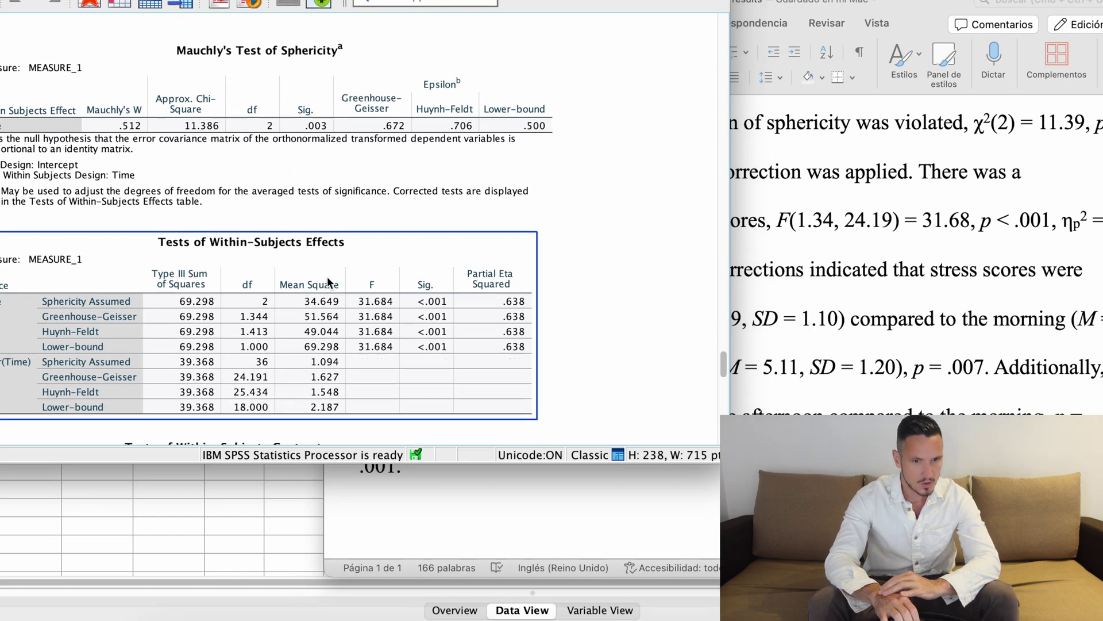
scroll(329, 283, "down", 5)
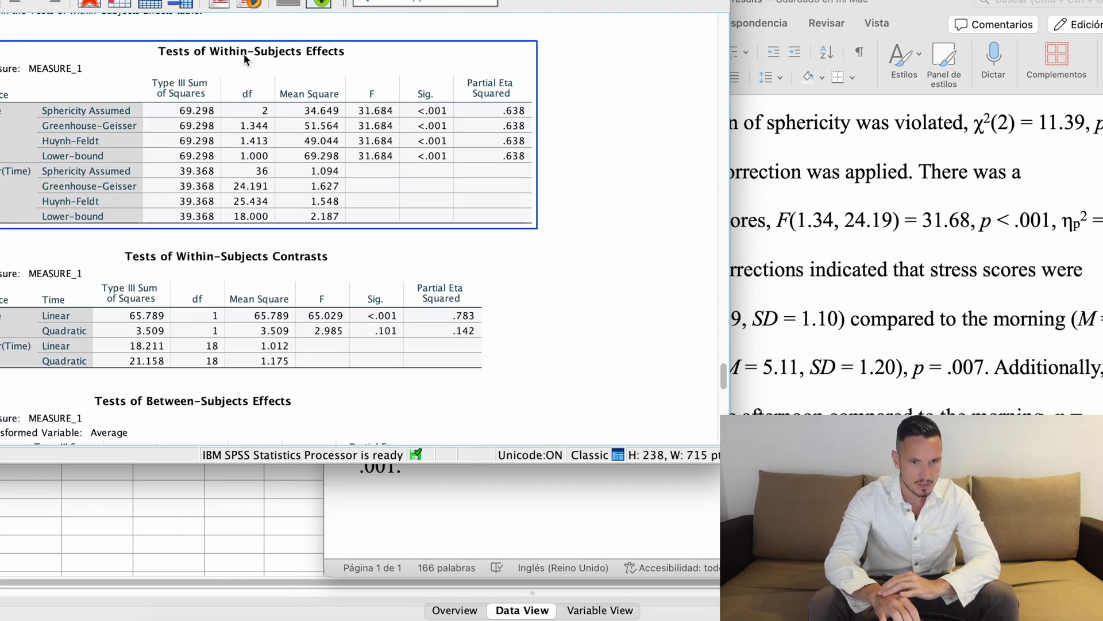
Step: Compare the F statistic in the Word write-up with the Greenhouse-Geisser row of the Tests of Within-Subjects Effects table
left_click(804, 230)
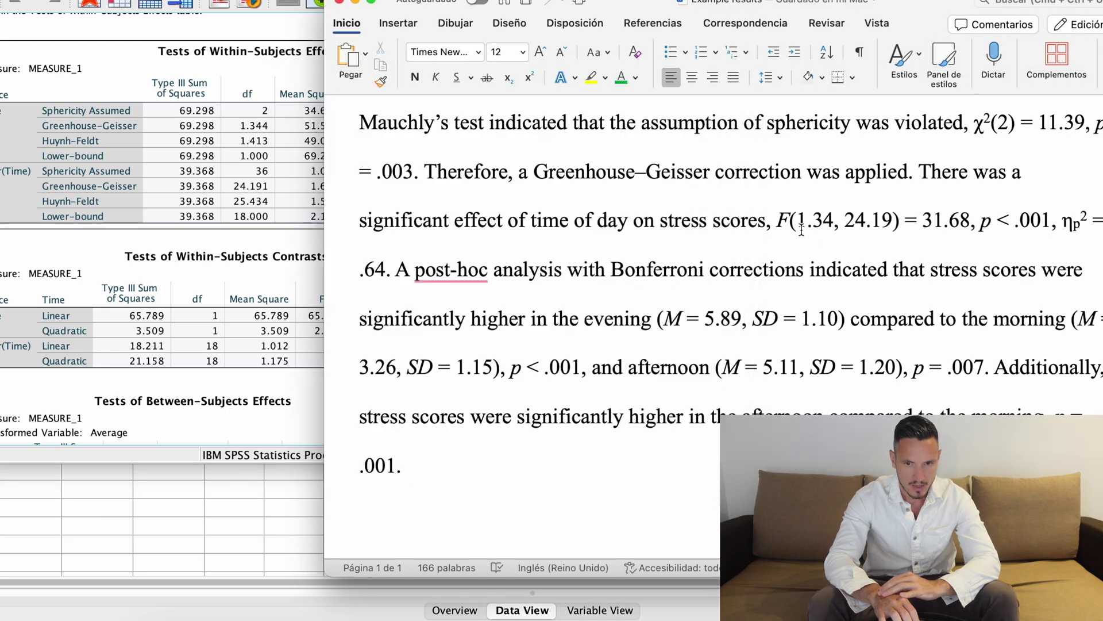
left_click(780, 226)
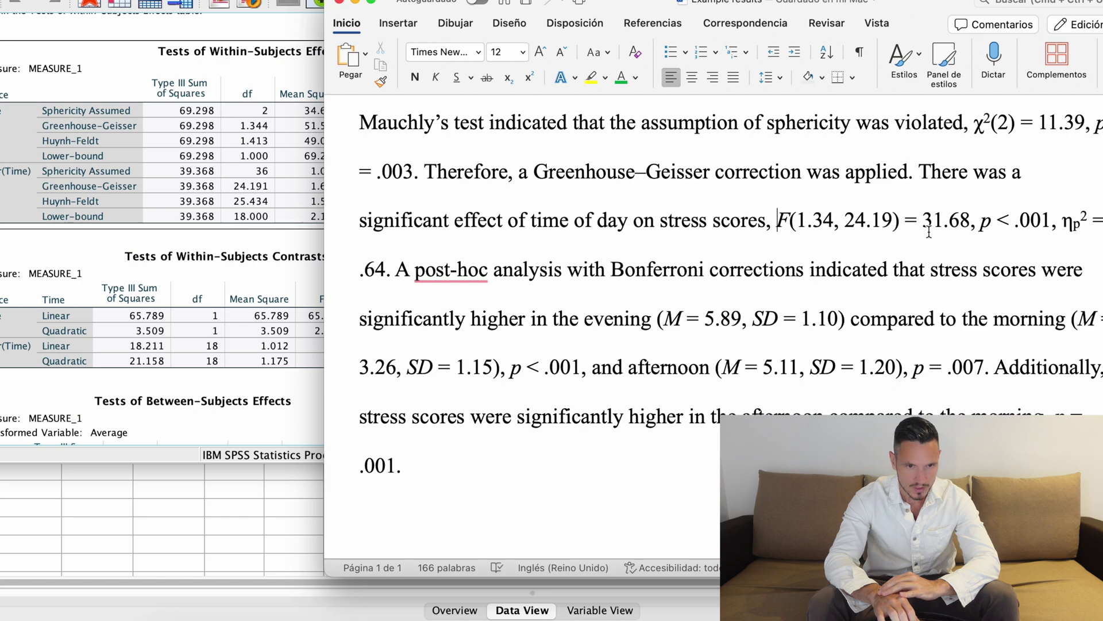
left_click(253, 60)
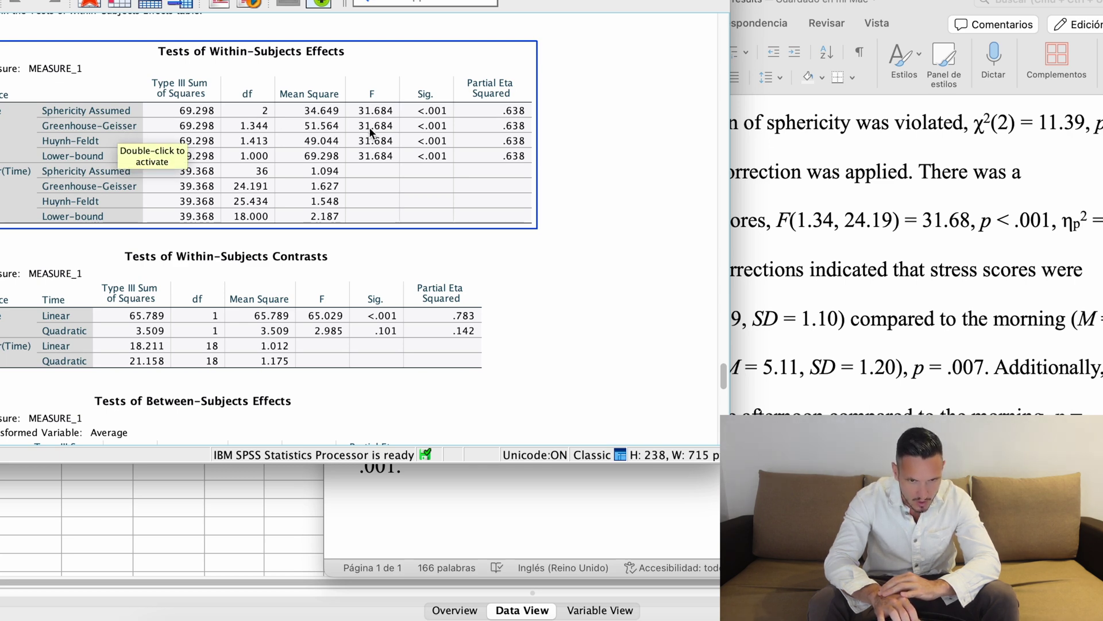
left_click(812, 265)
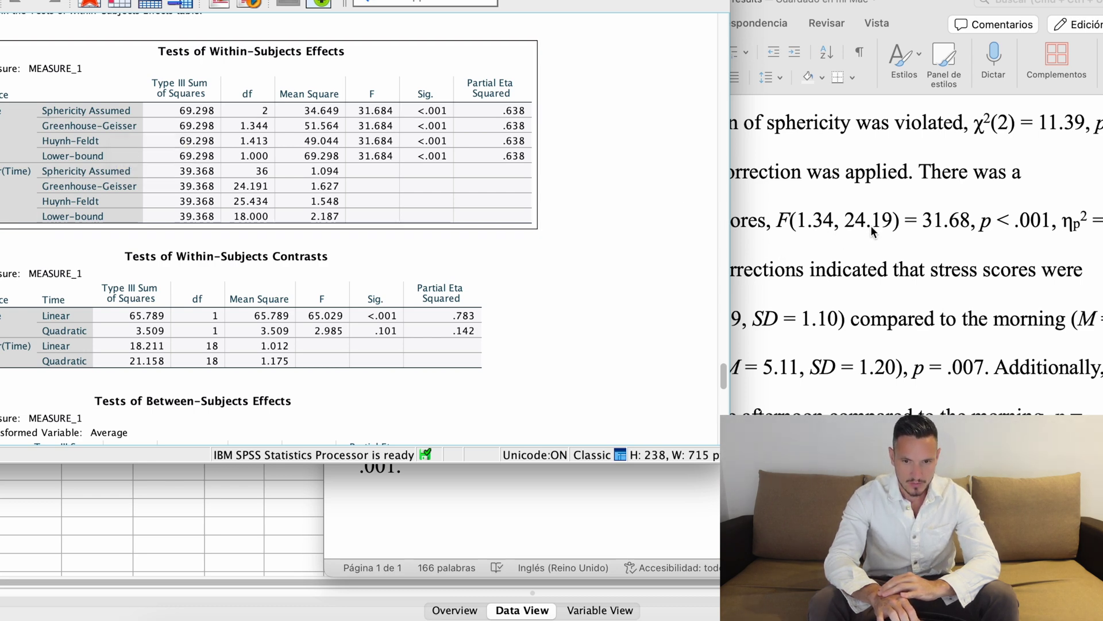
Step: Check the write-up's F degrees of freedom against the Greenhouse-Geisser df values for Time and Error, selecting "1.34, 24.19" in Word
left_click(827, 229)
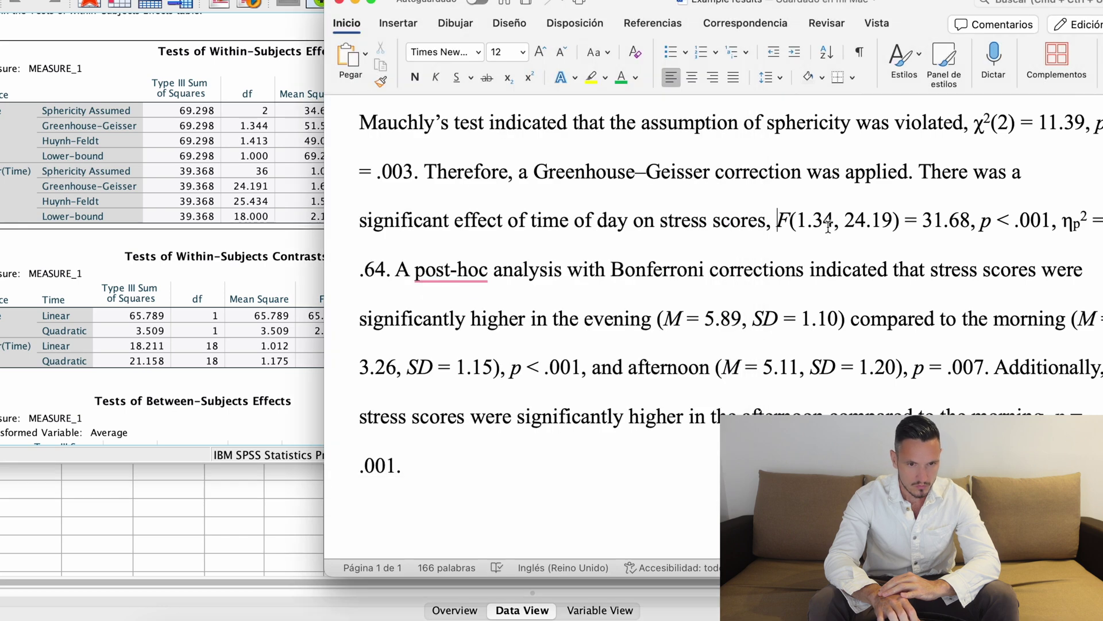
left_click(292, 198)
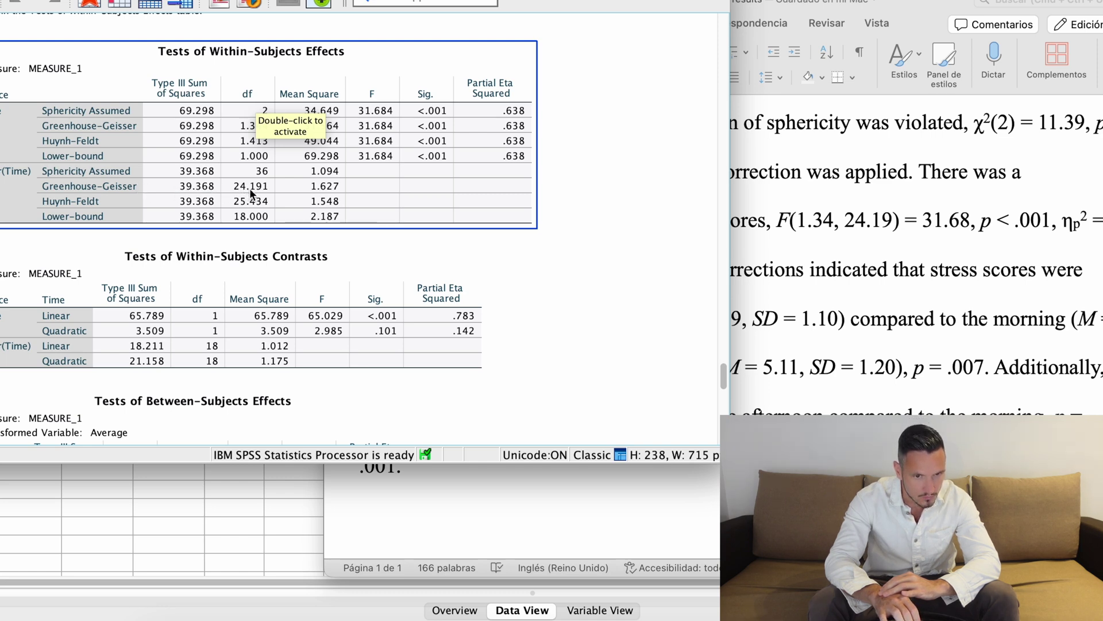
left_click(777, 220)
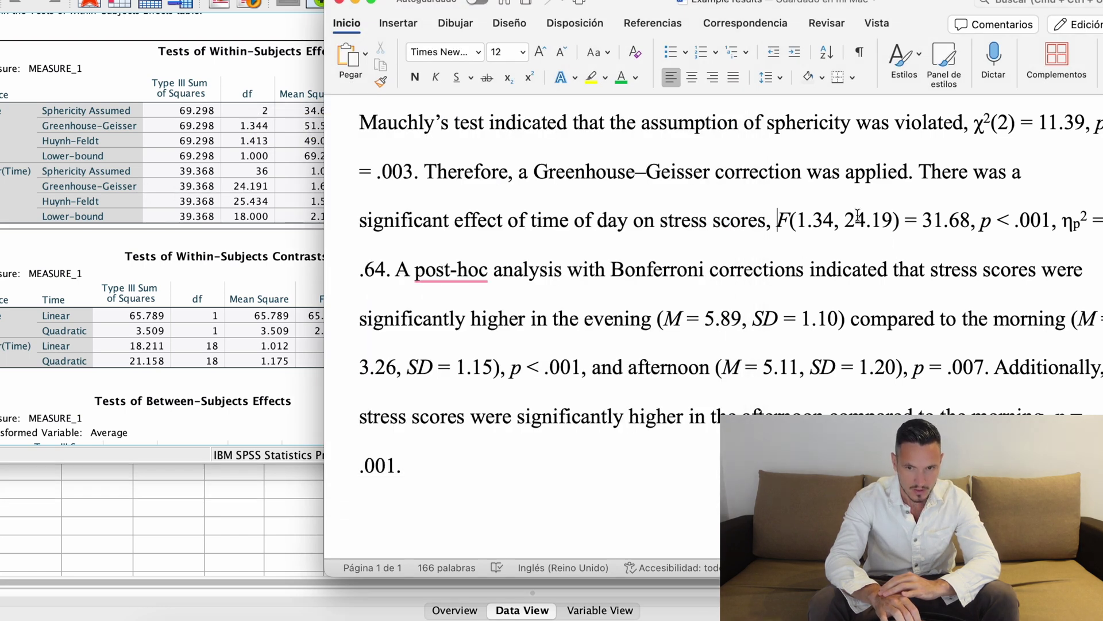
left_click_drag(797, 220, 889, 224)
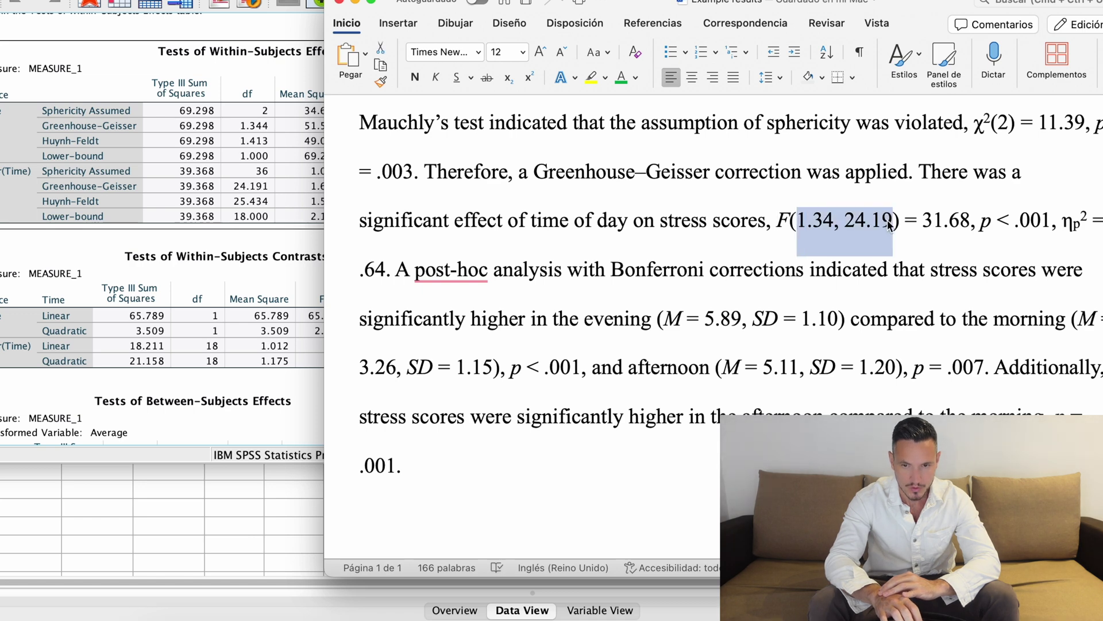
left_click(212, 173)
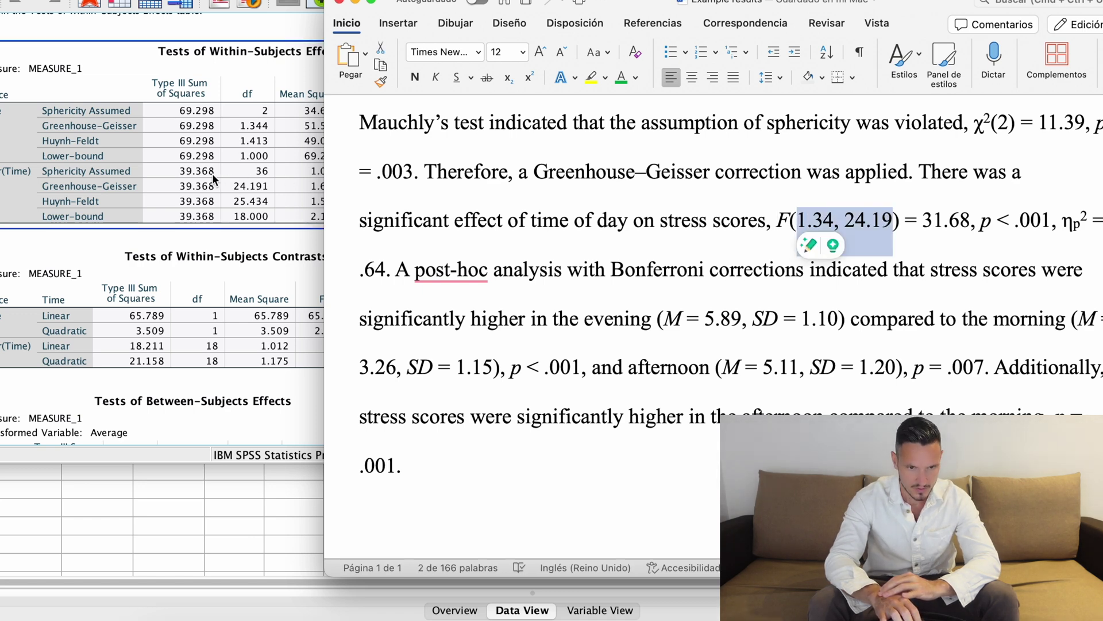
left_click(212, 173)
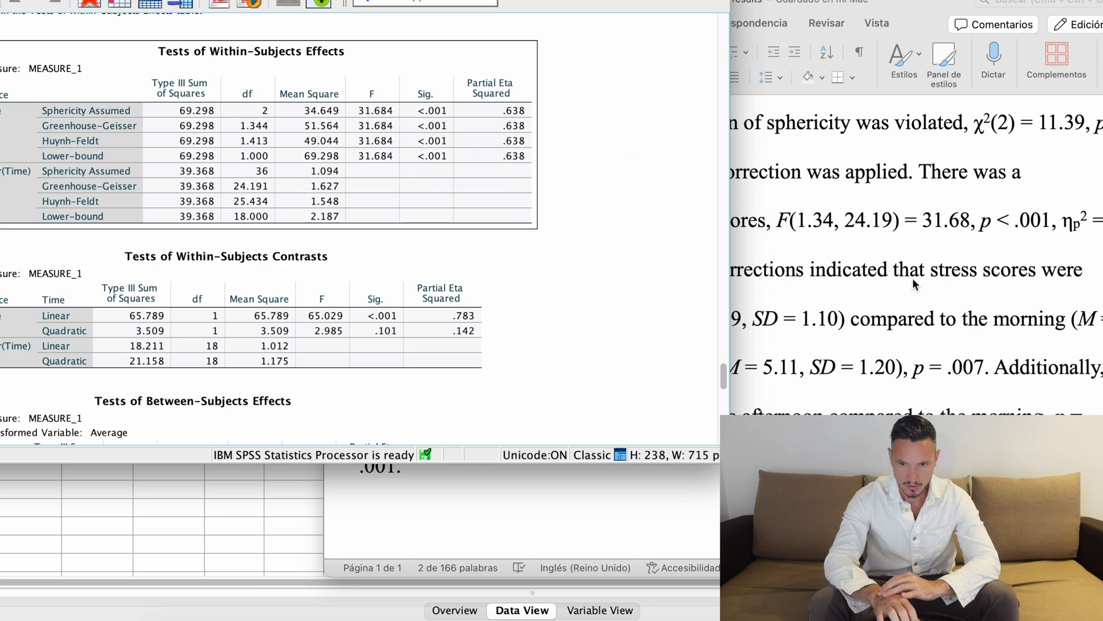
Step: Select "p < .001" in the Word write-up and check the Sig. and Partial Eta Squared columns of the within-subjects effects table
left_click(979, 224)
left_click_drag(980, 224, 1034, 224)
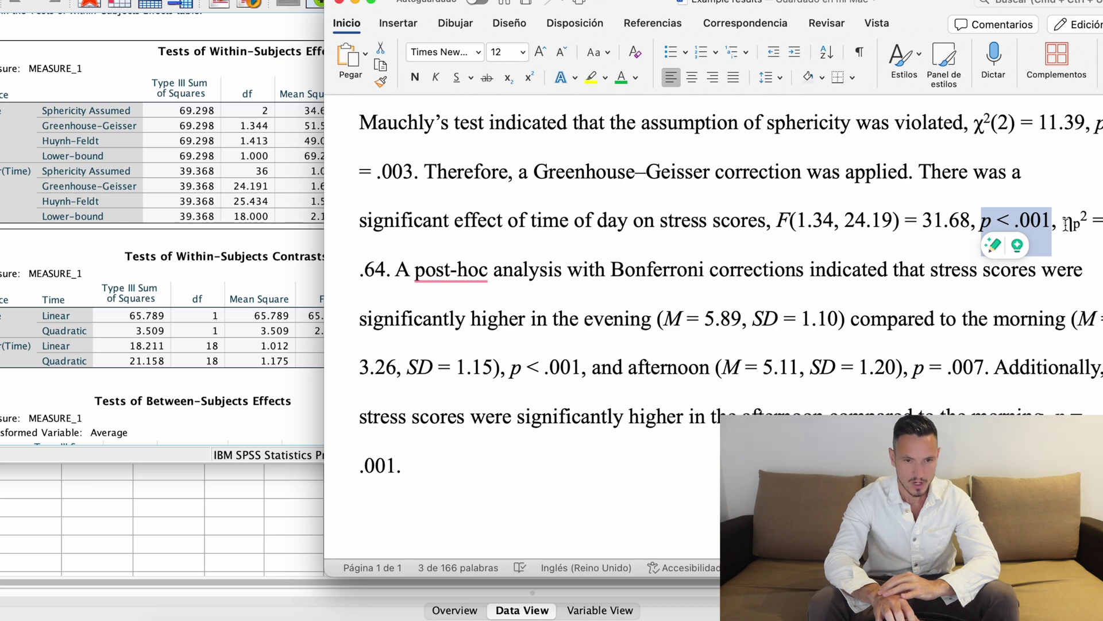
left_click(313, 158)
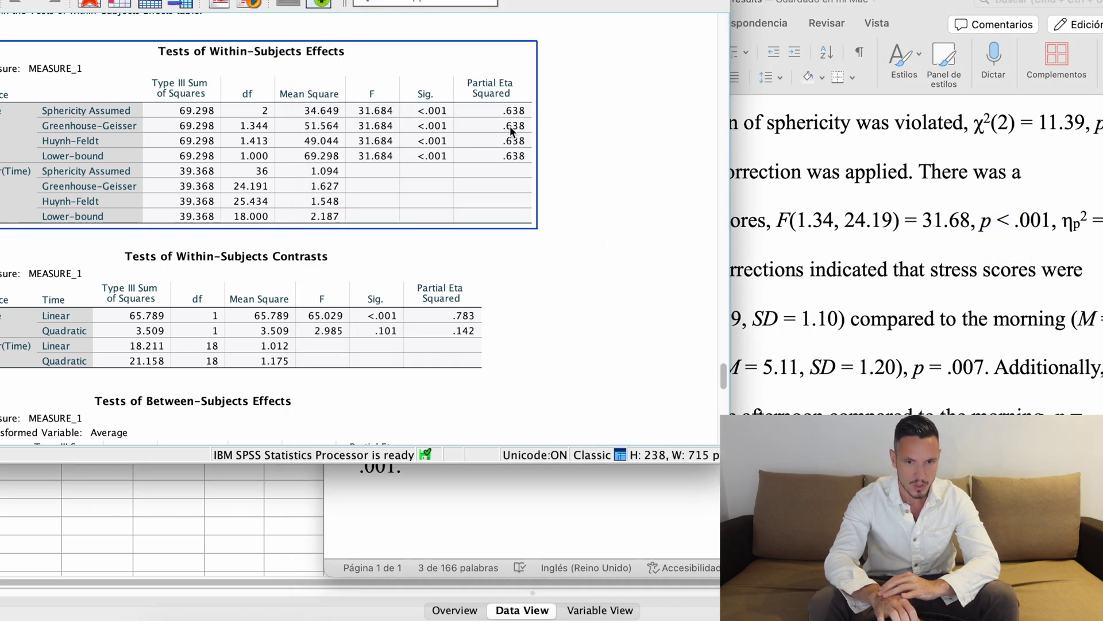
key("super+Tab")
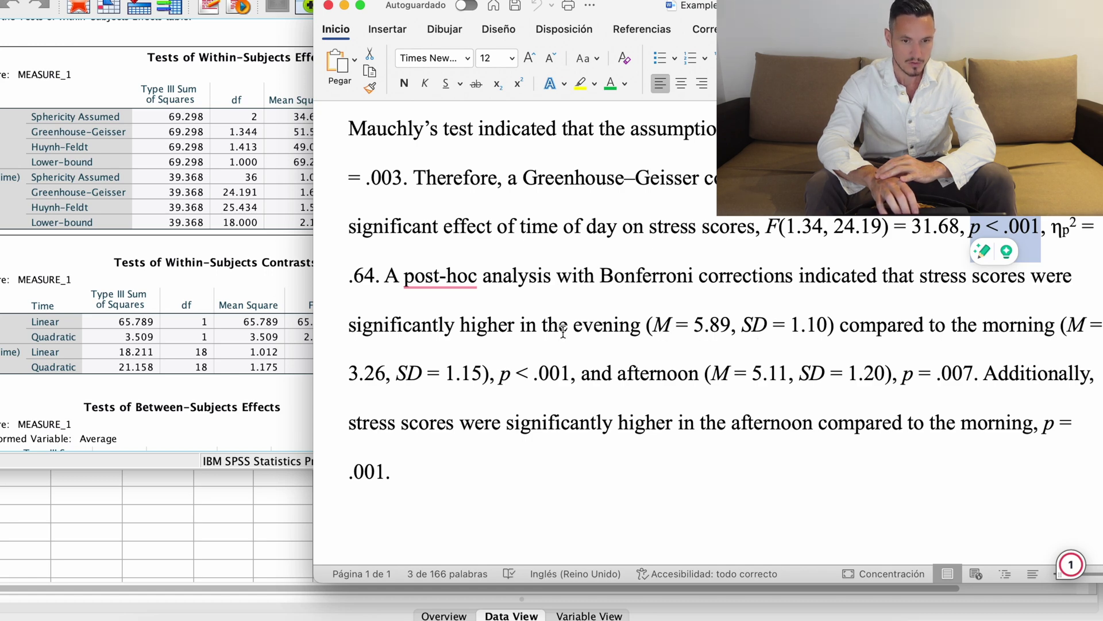
Step: Locate the SPSS Descriptive Statistics table and compare its means and standard deviations with the evening, morning and afternoon values in Word
left_click(265, 339)
scroll(264, 339, "up", 5)
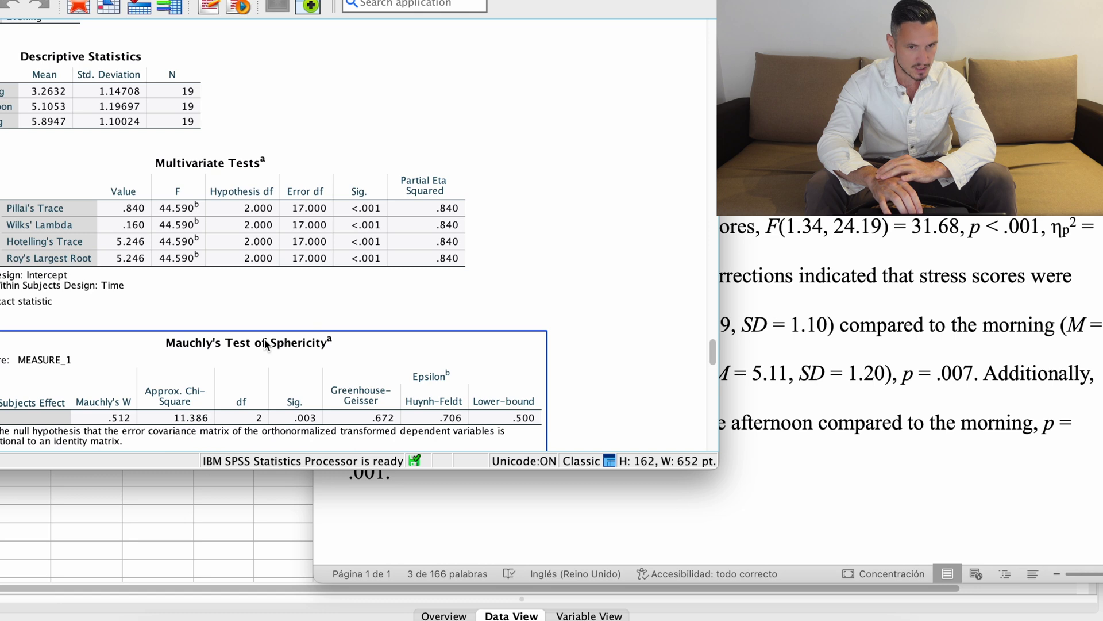
scroll(264, 344, "up", 2)
left_click(264, 342)
left_click(110, 158)
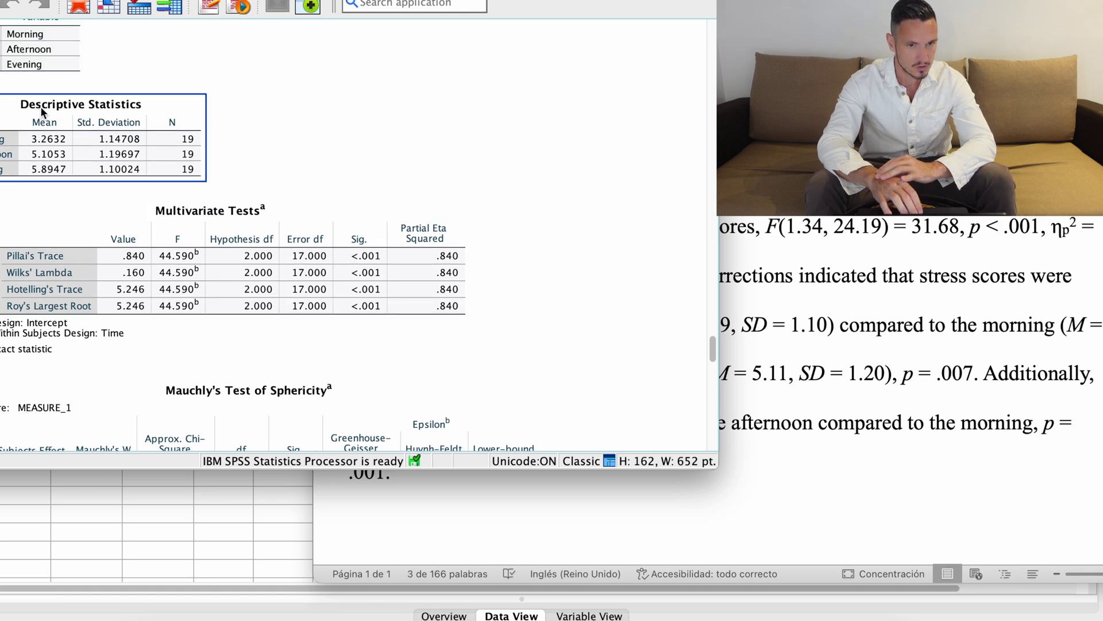
left_click(907, 470)
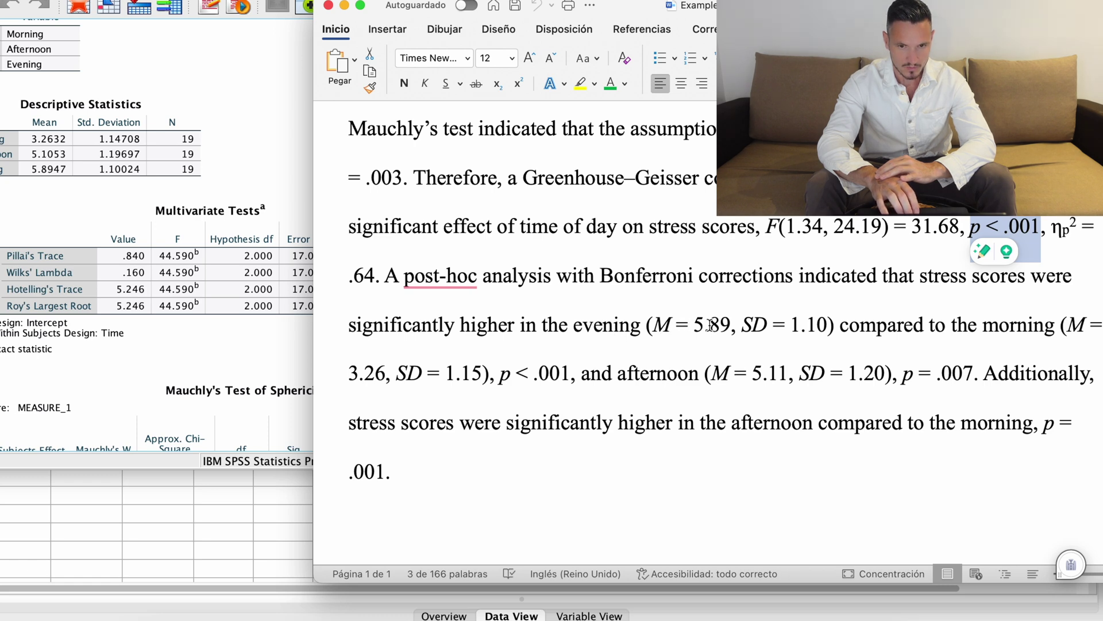
left_click(51, 174)
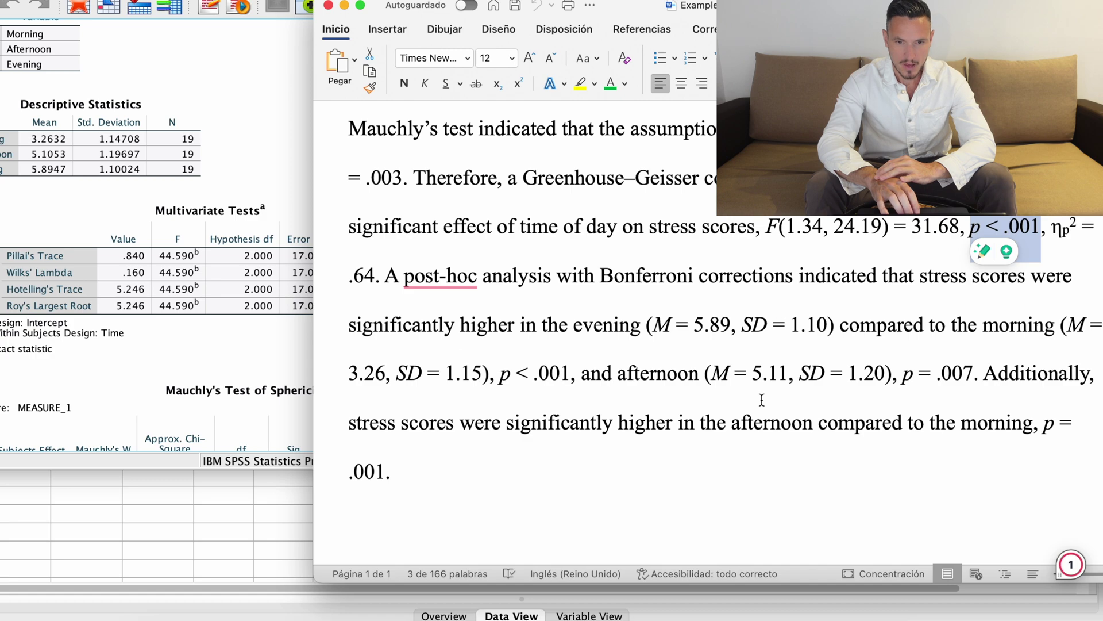
Step: Locate the Bonferroni-adjusted Pairwise Comparisons table in the SPSS output and return to the post-hoc results in Word
left_click(300, 321)
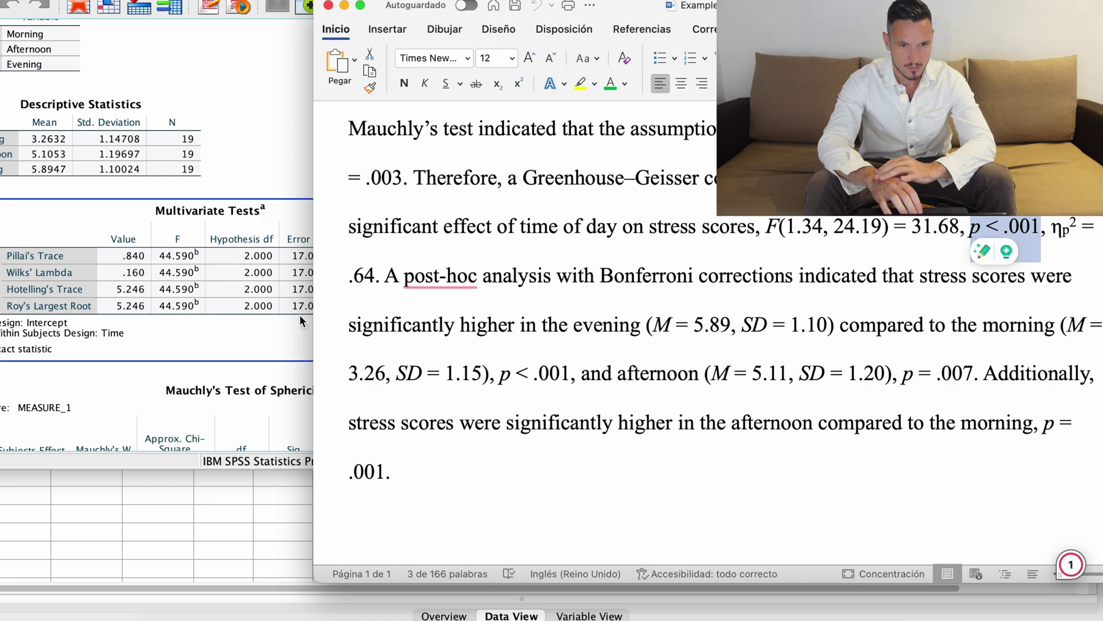
left_click(264, 340)
scroll(264, 340, "down", 10)
scroll(264, 340, "down", 4)
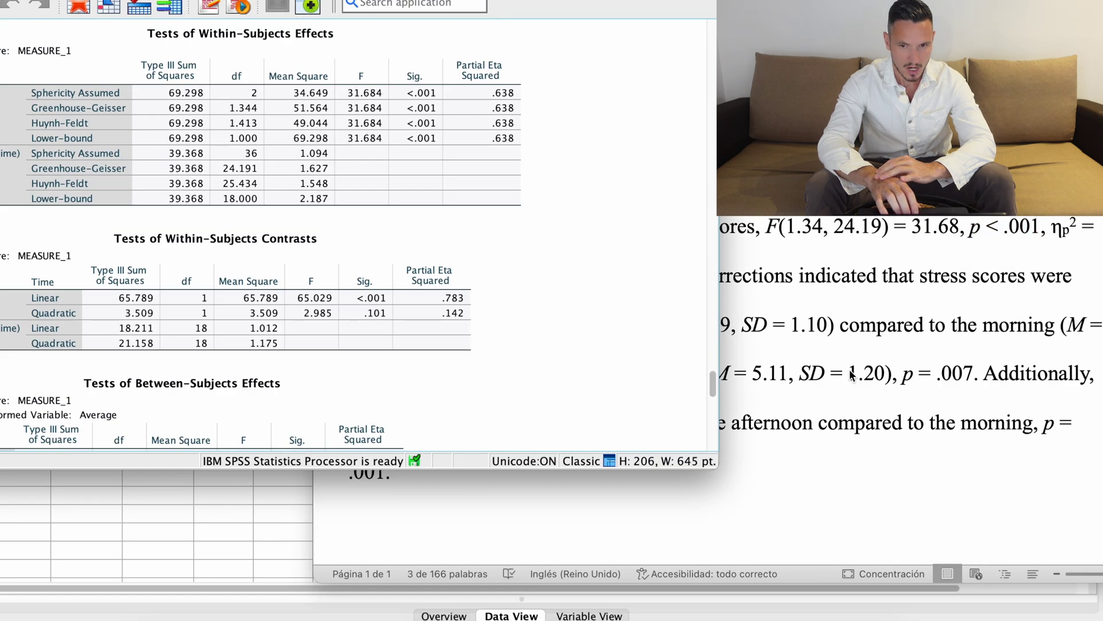
key("super+Tab")
left_click(287, 254)
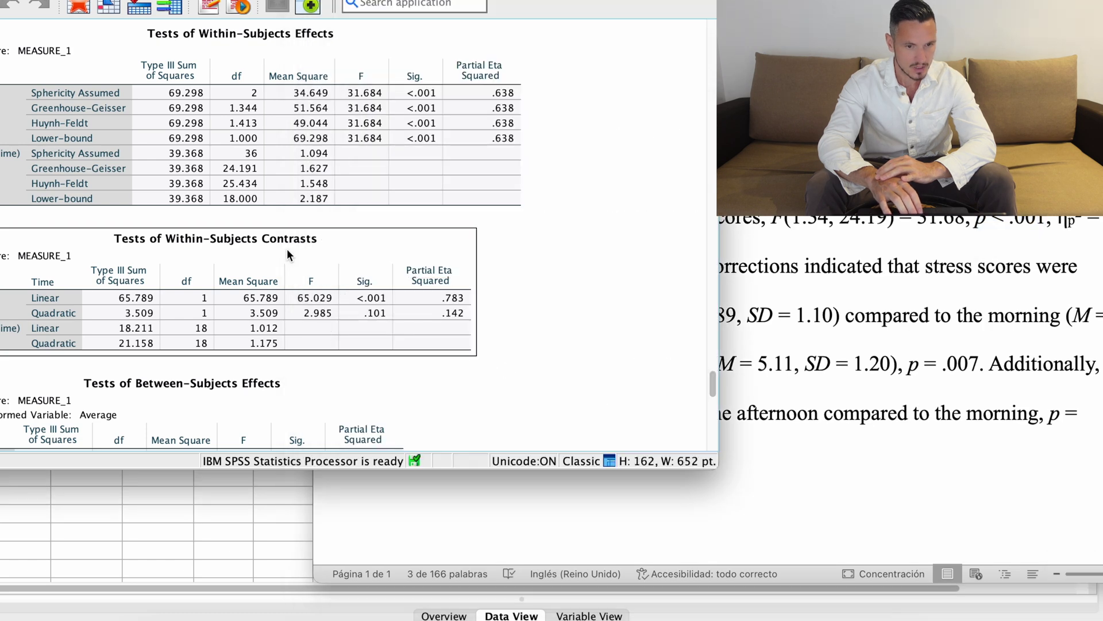
scroll(288, 253, "down", 10)
left_click(288, 253)
scroll(287, 254, "down", 3)
key("super+Tab")
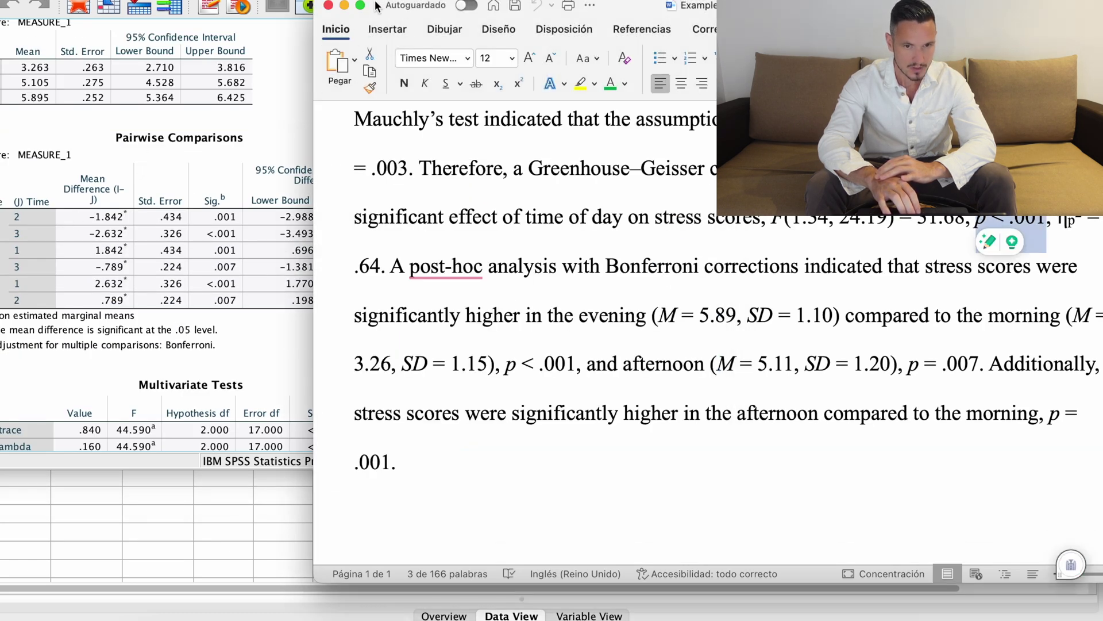
Step: Check the write-up's post-hoc p values against the Sig. column of the Pairwise Comparisons table, then switch to the SPSS output
left_click_drag(380, 7, 351, 0)
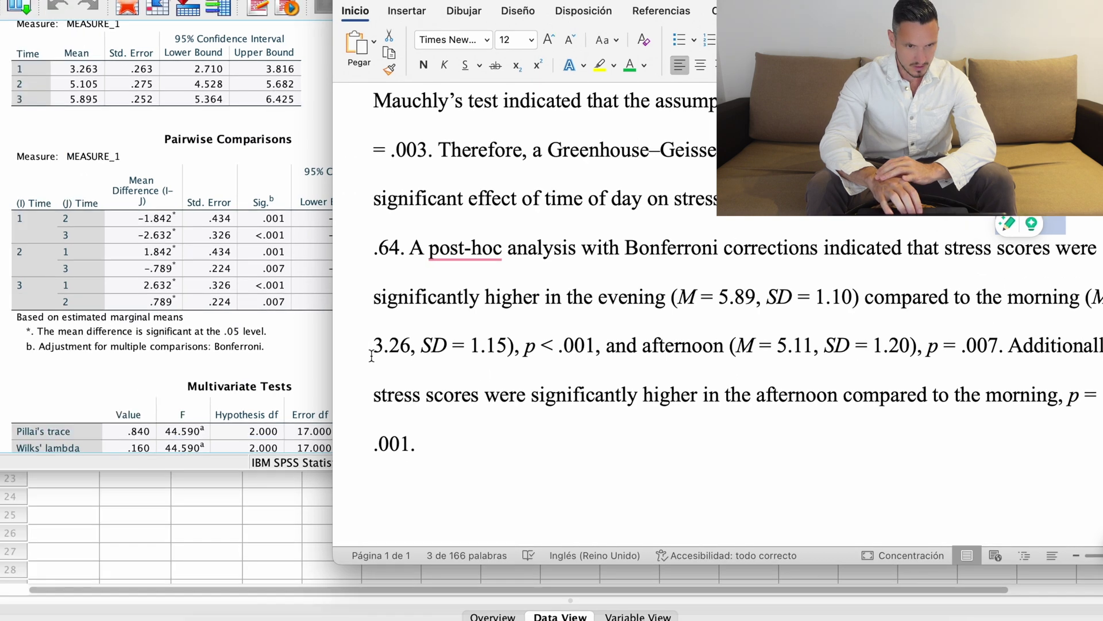
left_click(143, 256)
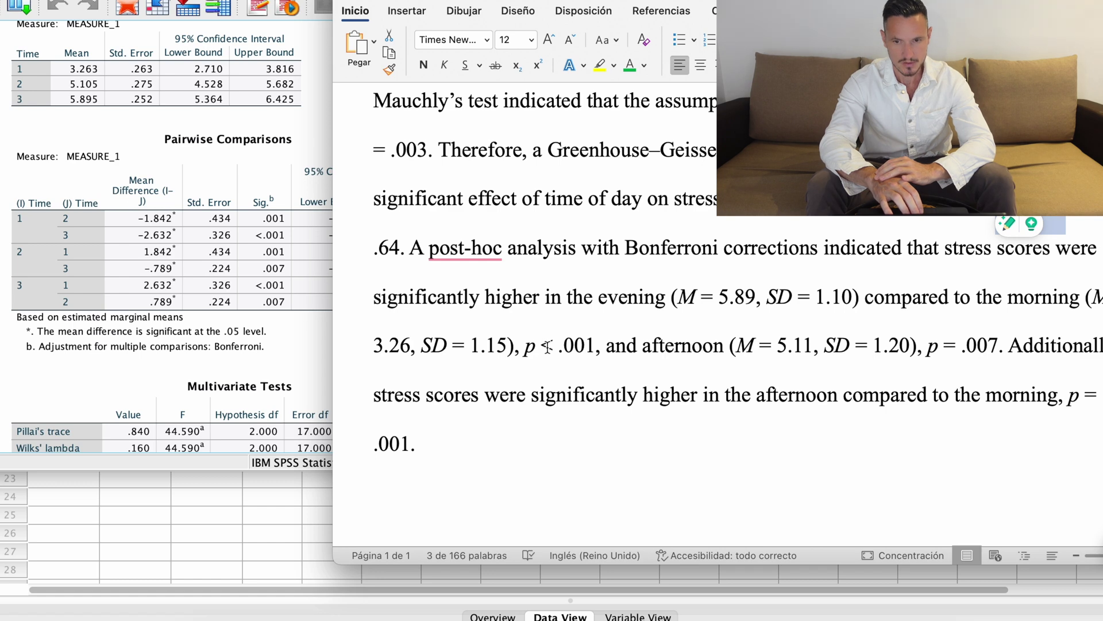
left_click(316, 367)
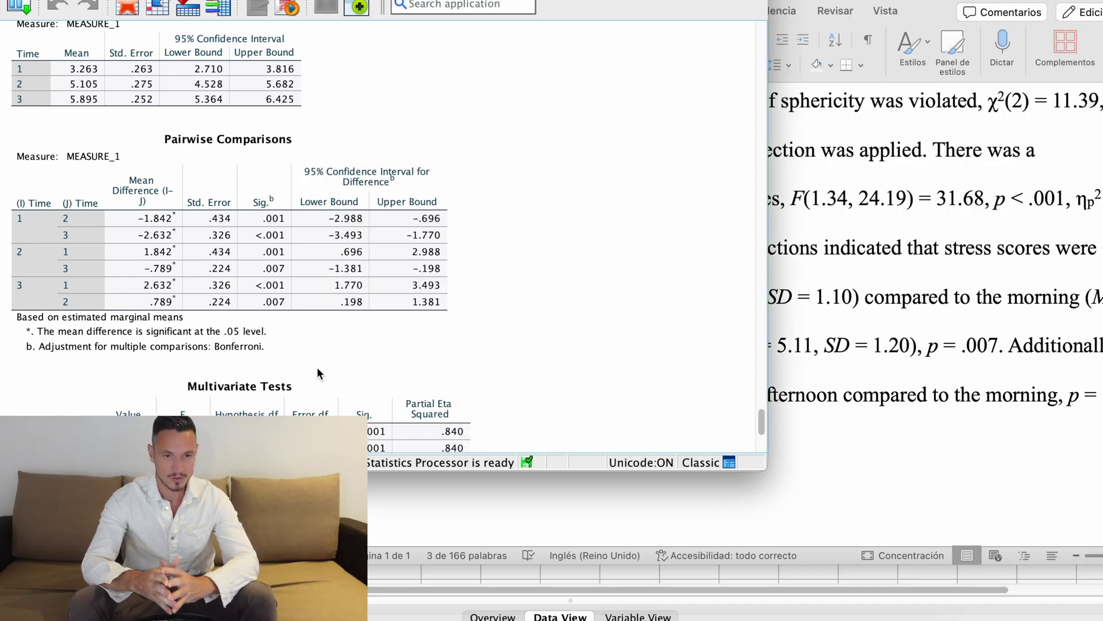
Step: Open the Estimated Marginal Means bar chart from the Profile Plots section in the Chart Editor
scroll(545, 275, "down", 10)
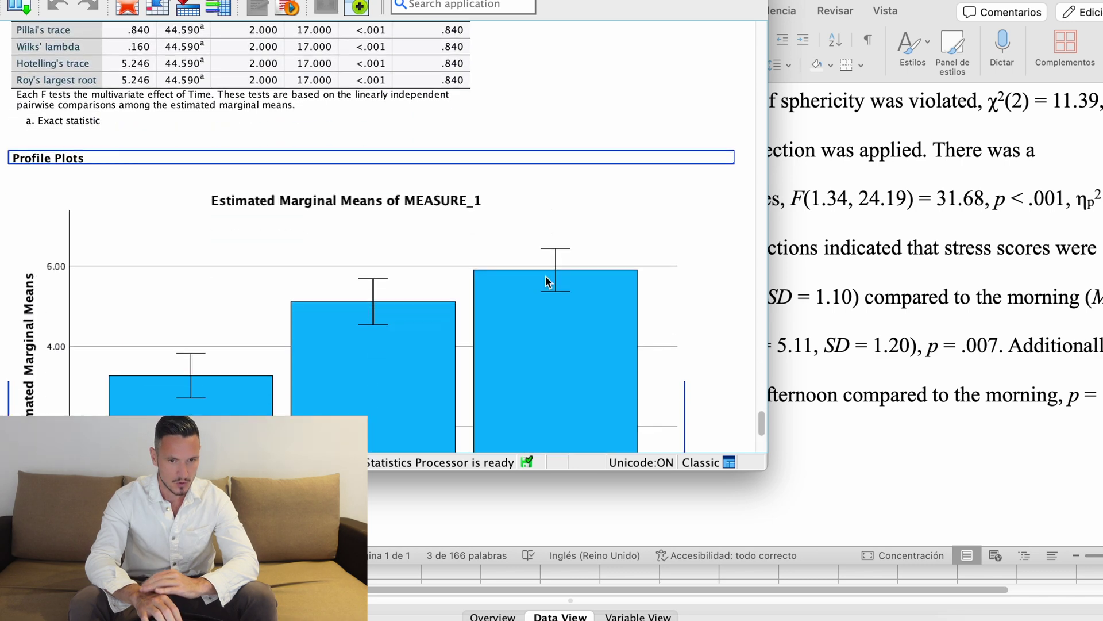
double_click(541, 213)
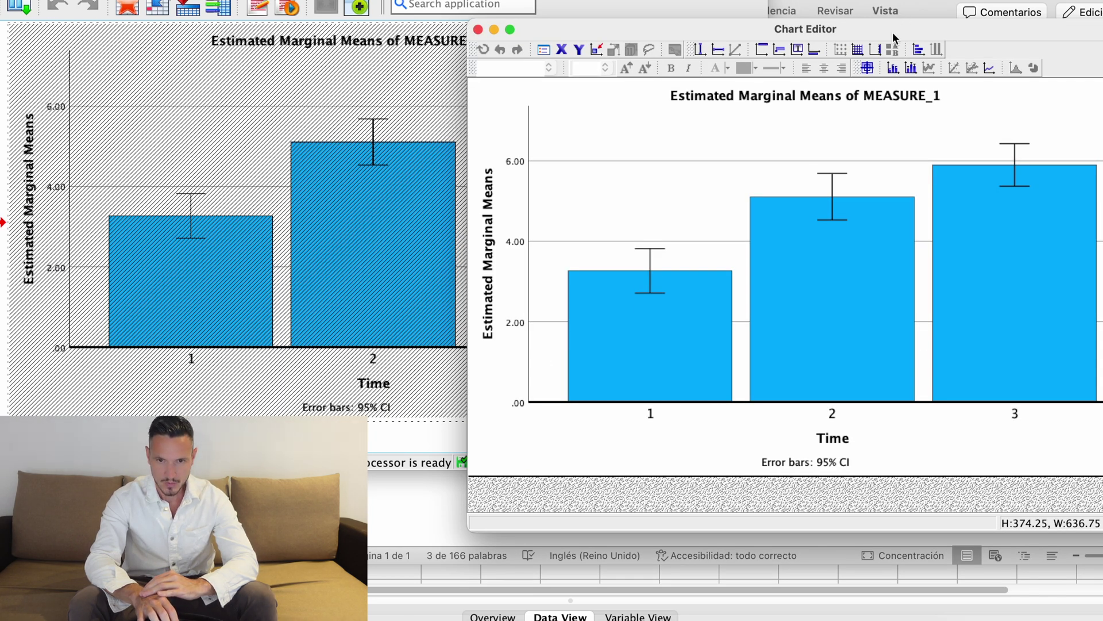
left_click_drag(894, 37, 708, 20)
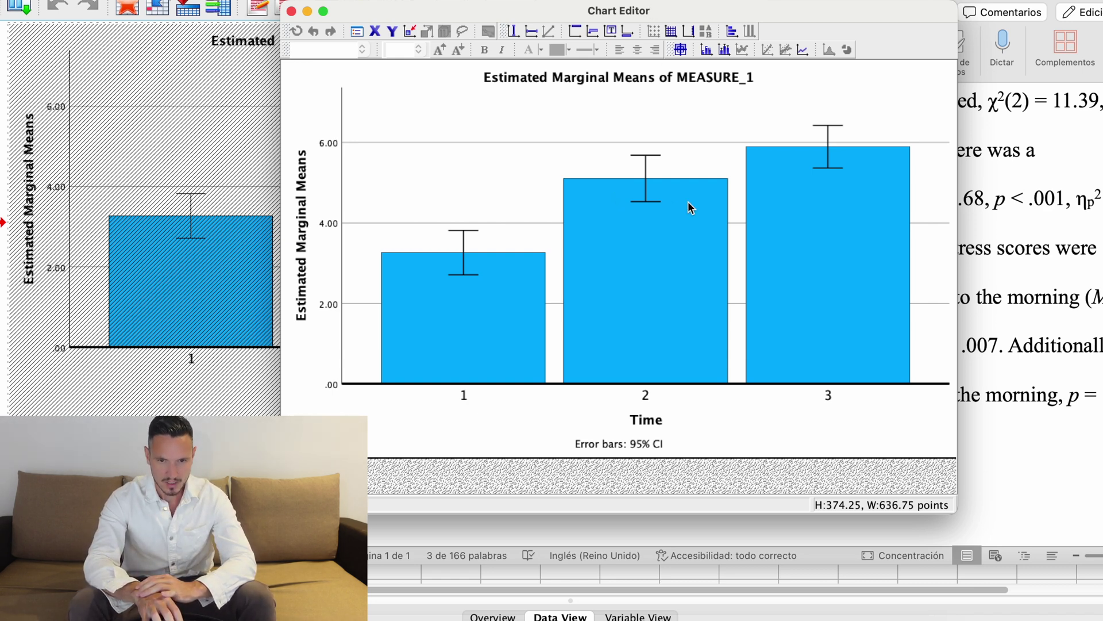
Step: Change the fill colour of all the chart's bars to grey (150, 145, 145)
double_click(673, 253)
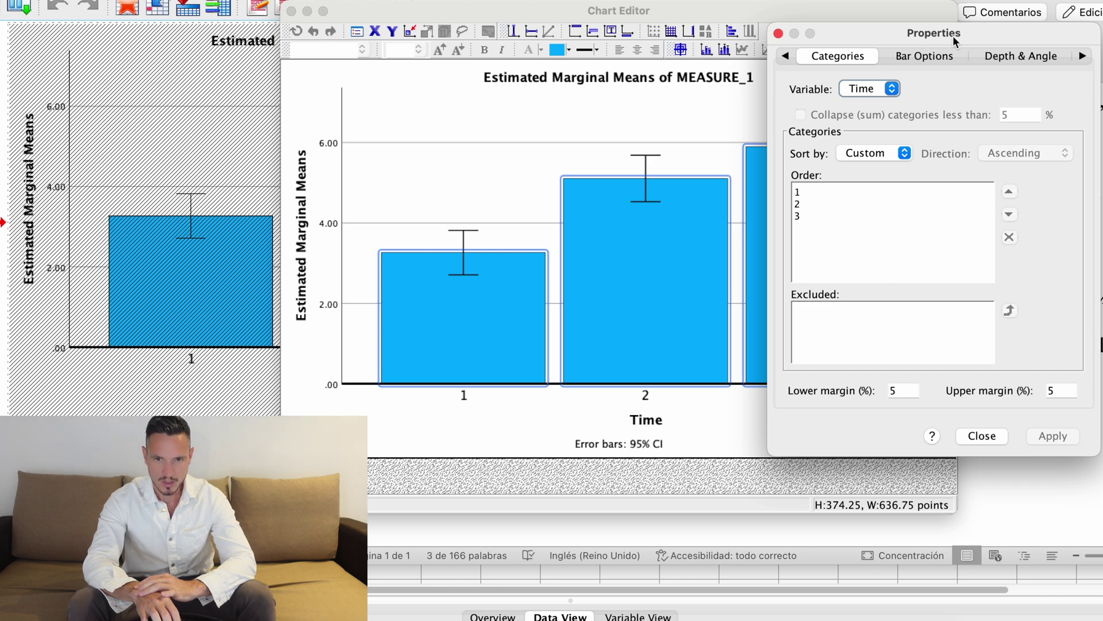
left_click(930, 57)
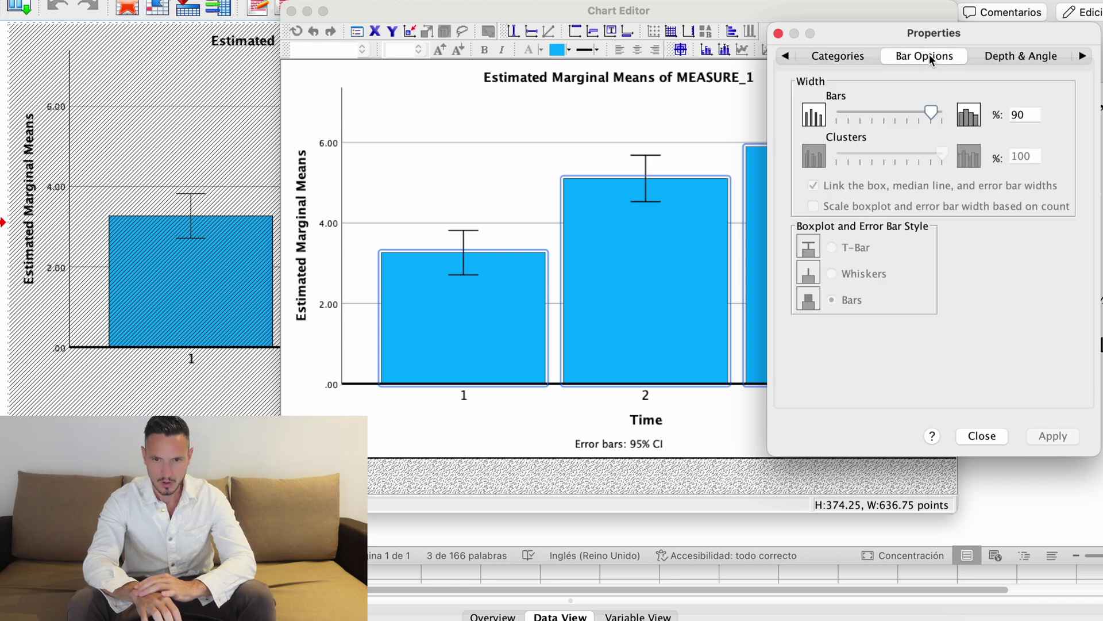
left_click(784, 57)
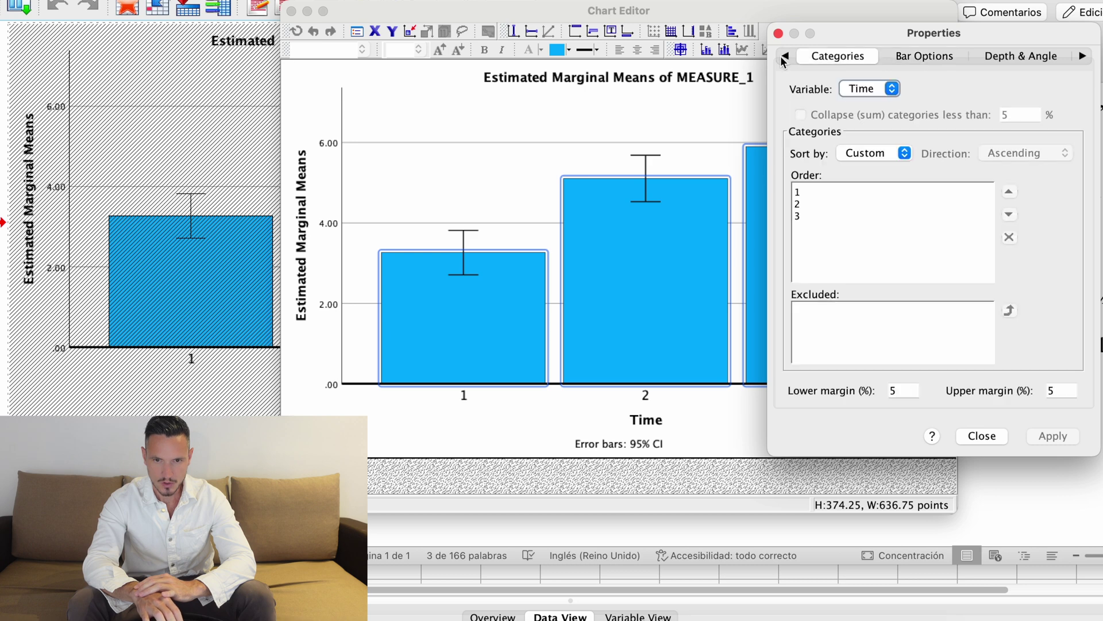
left_click(784, 58)
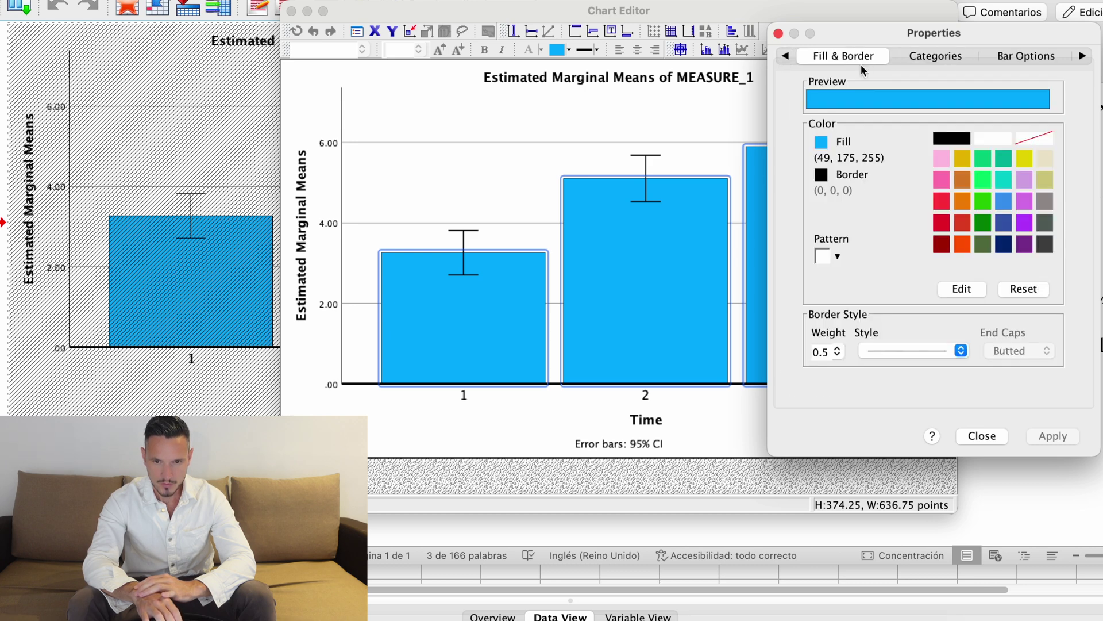
left_click(1043, 202)
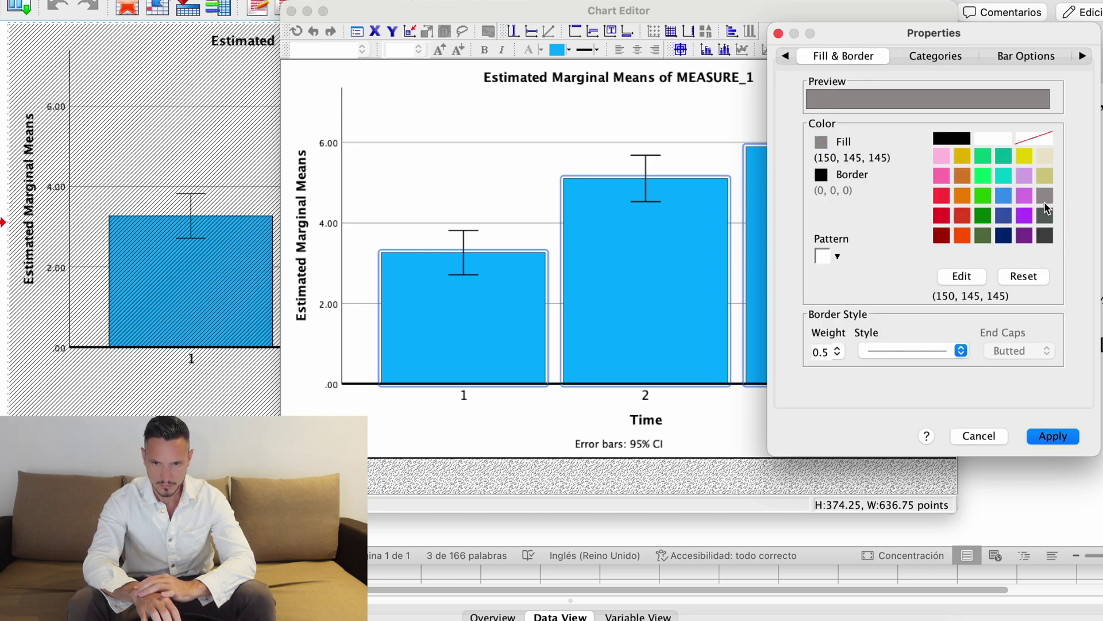
left_click(1057, 439)
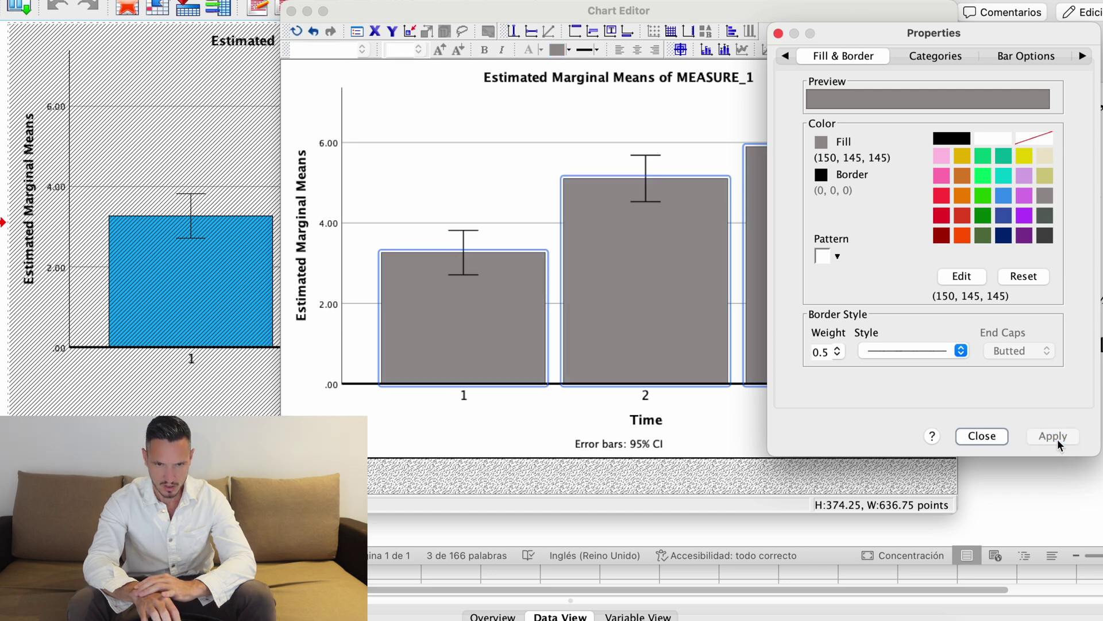
Step: Narrow the chart's bars to a width of 30% and close their properties
left_click(1010, 59)
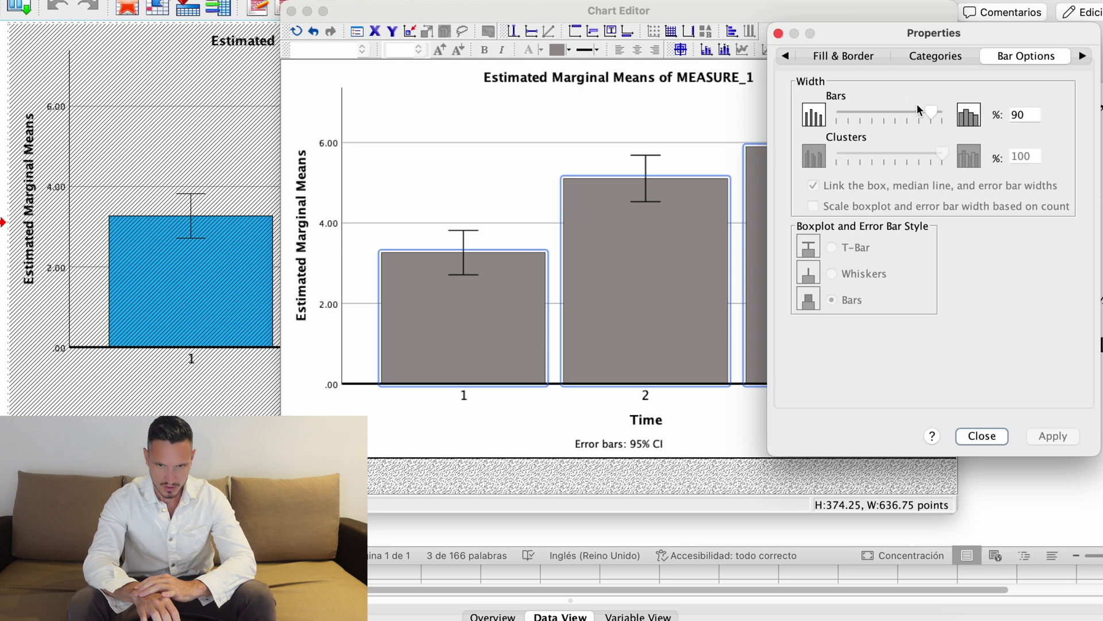
left_click_drag(932, 113, 876, 113)
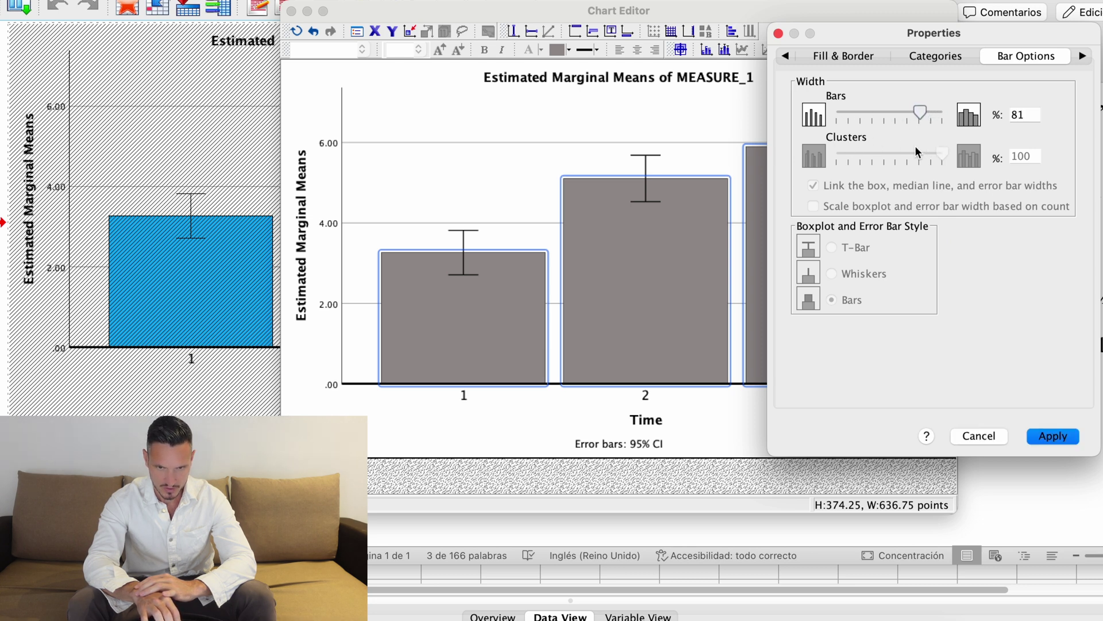
left_click_drag(915, 151, 860, 161)
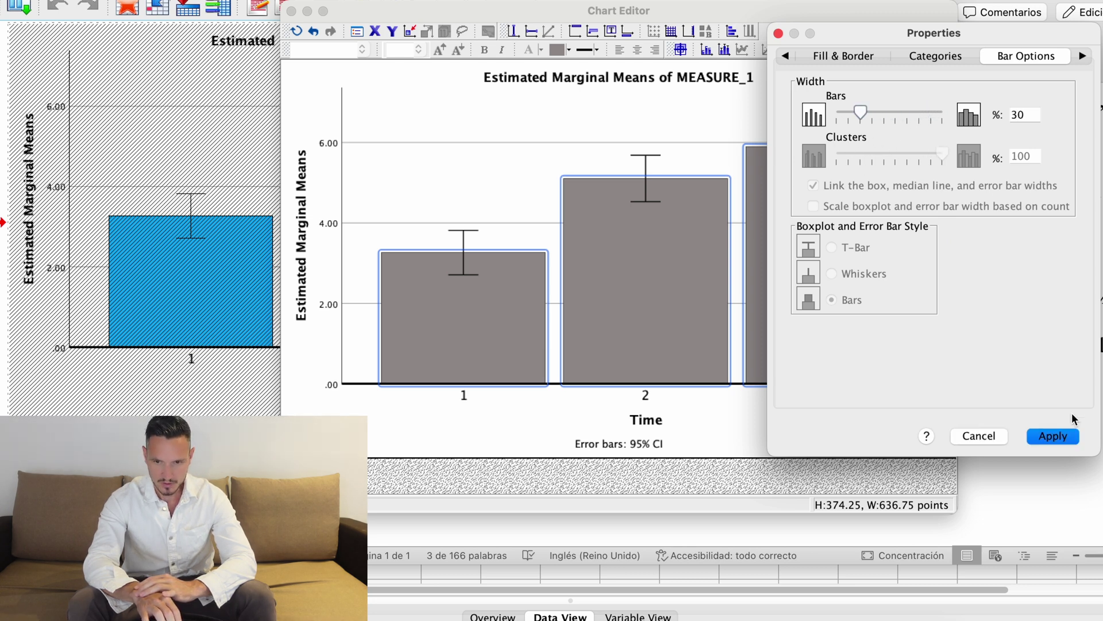
left_click(1056, 436)
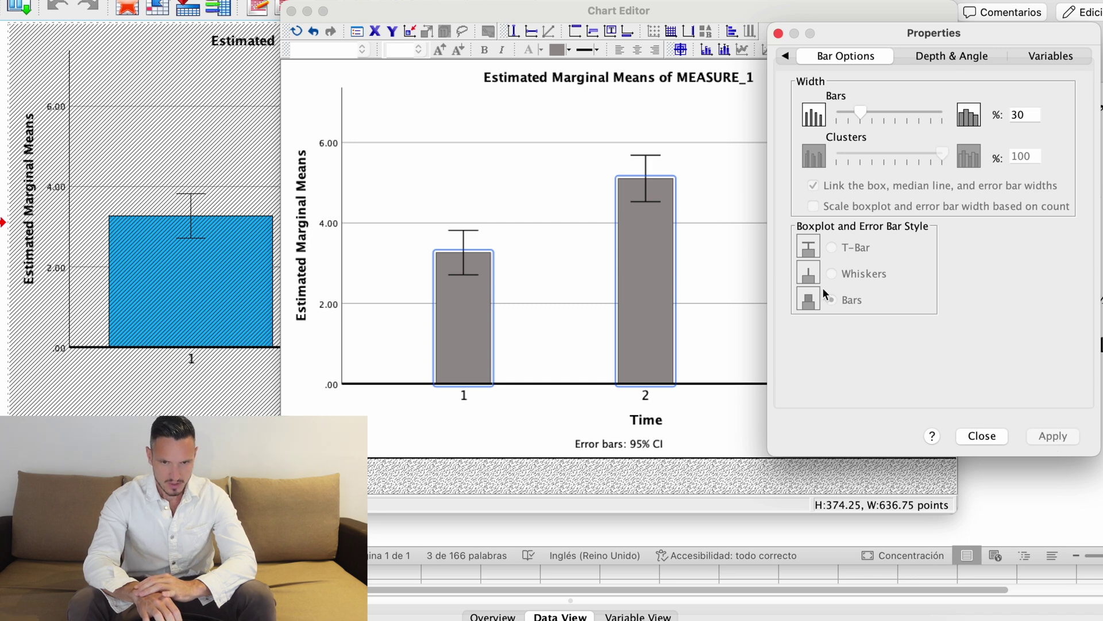
left_click(719, 204)
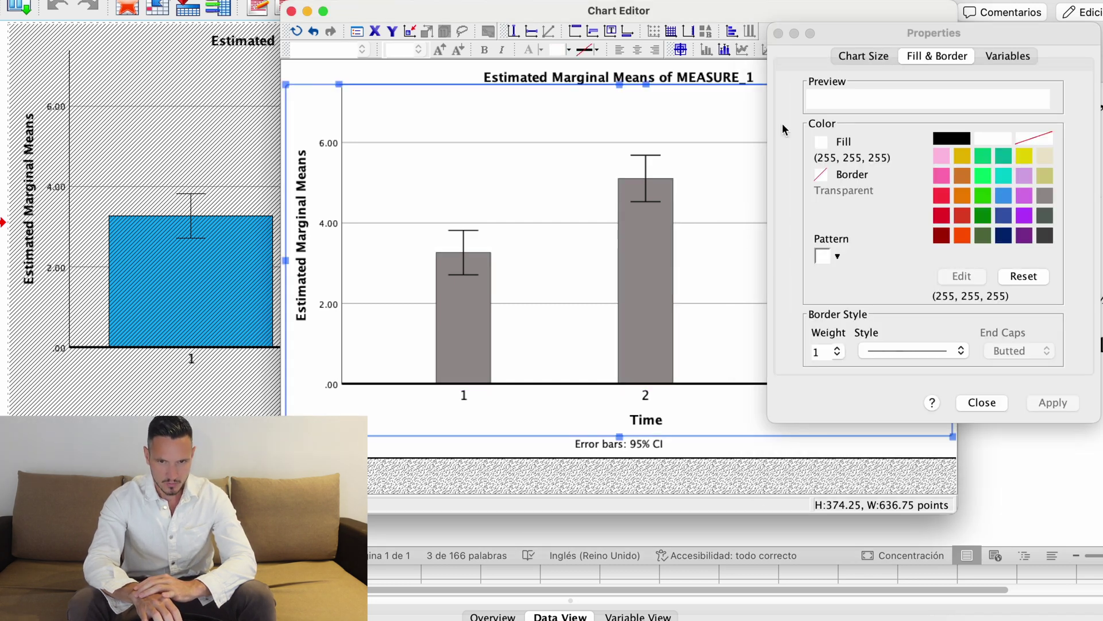
left_click_drag(826, 40, 934, 19)
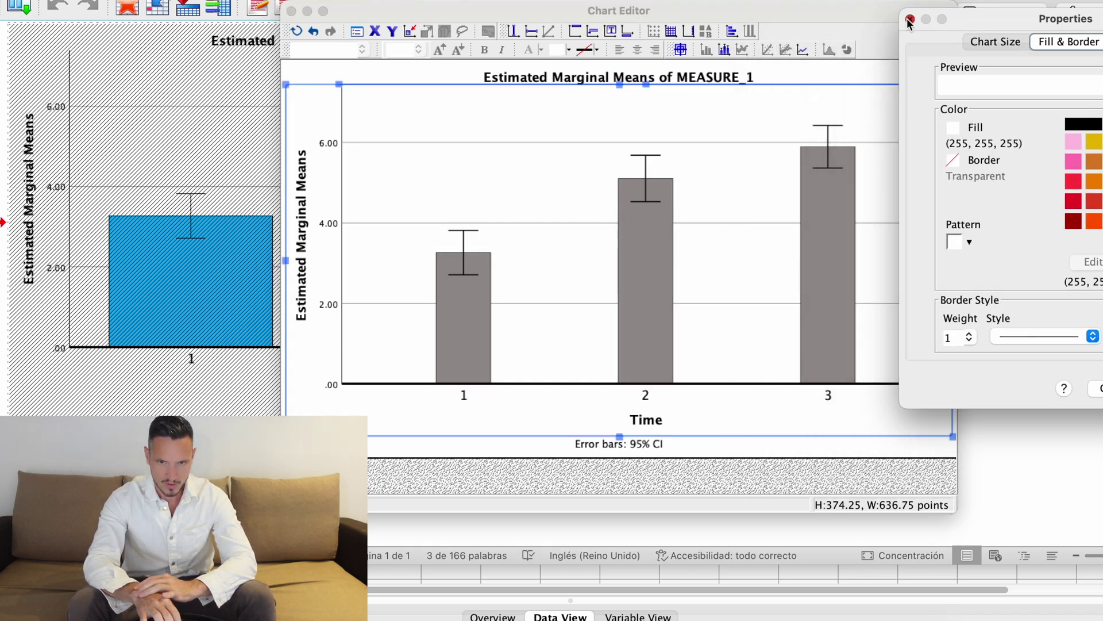
left_click(909, 20)
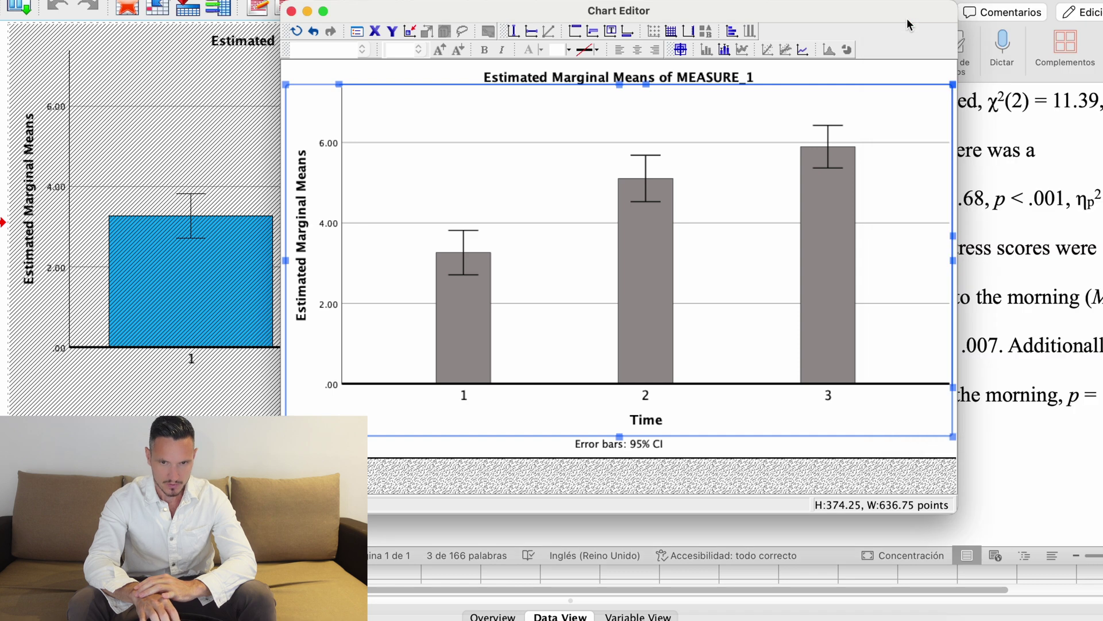
Step: Delete the chart title and the "Error bars: 95% CI" footnote
left_click(690, 77)
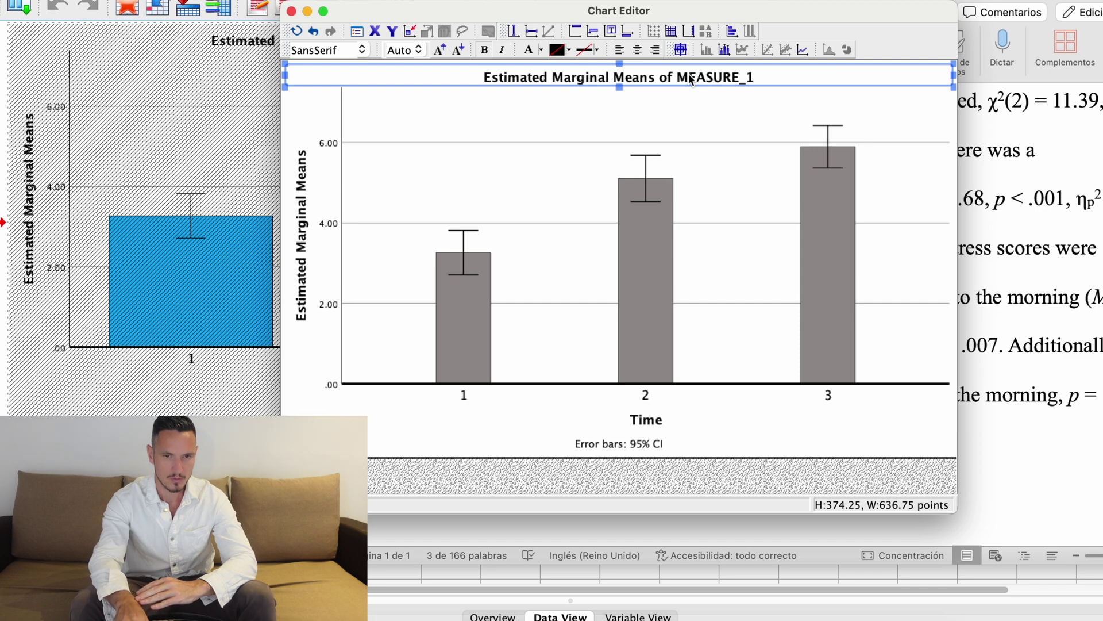
key("Delete")
left_click(676, 450)
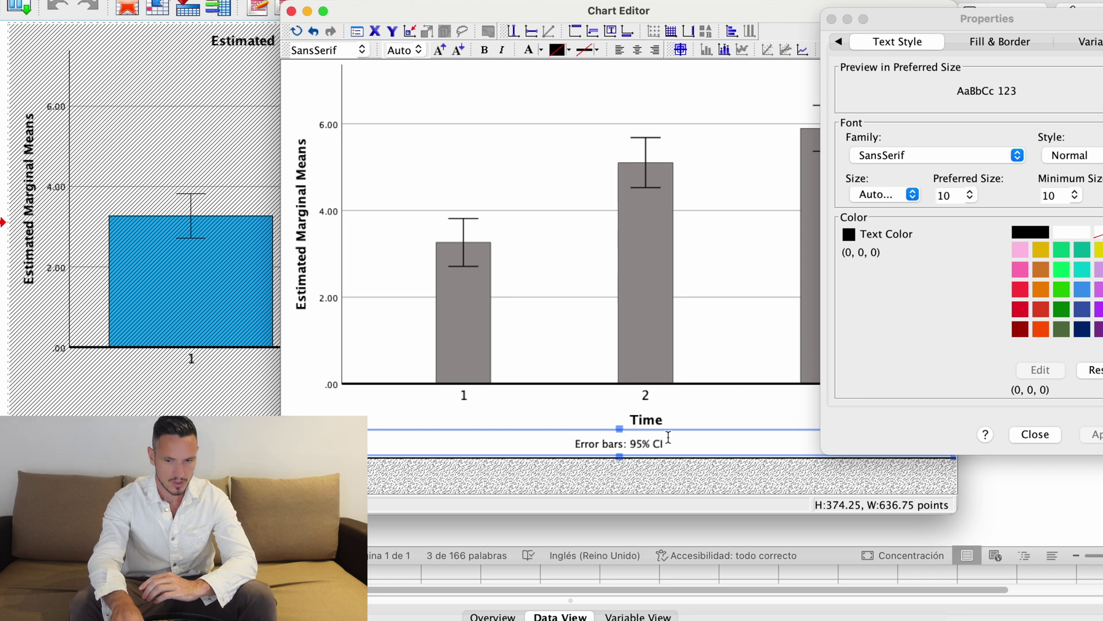
key("Delete")
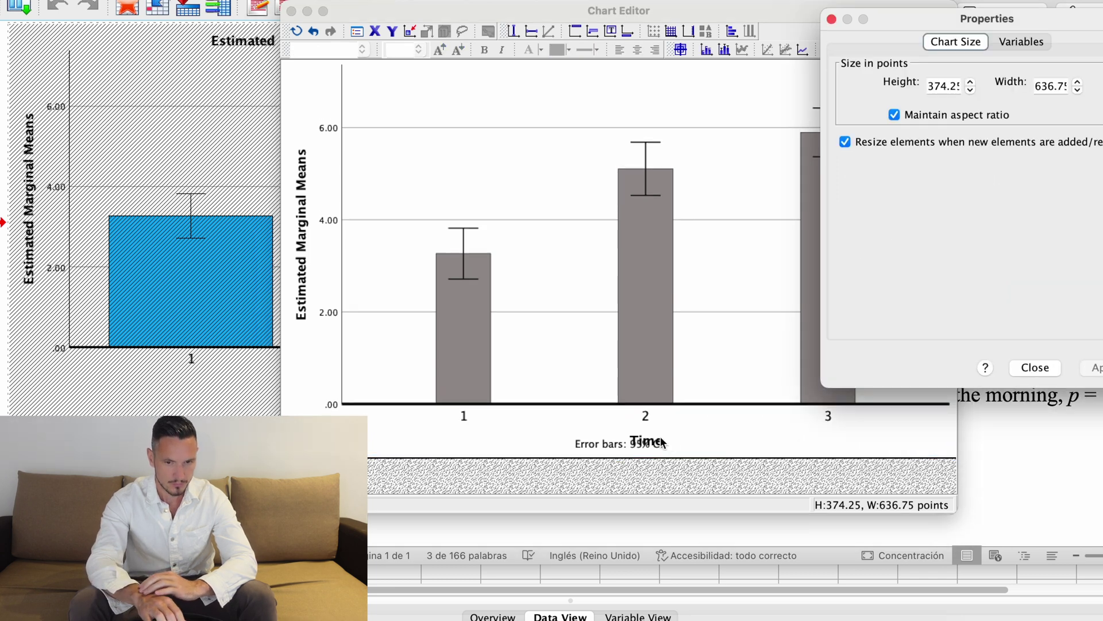
Step: Rename the vertical axis title as "Stress"
left_click(303, 226)
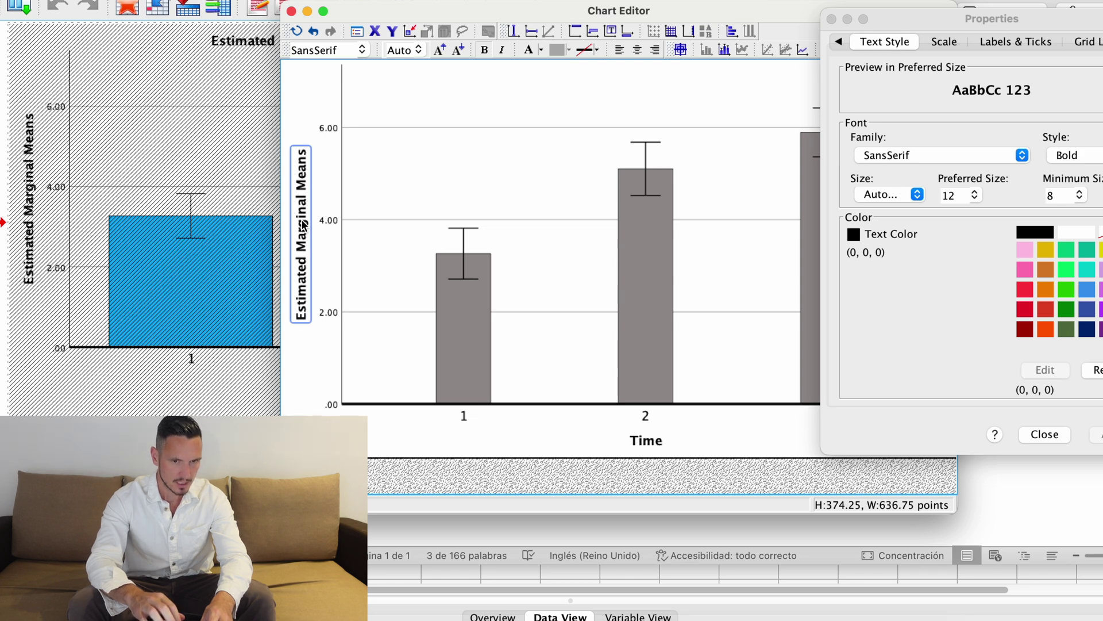
left_click(303, 225)
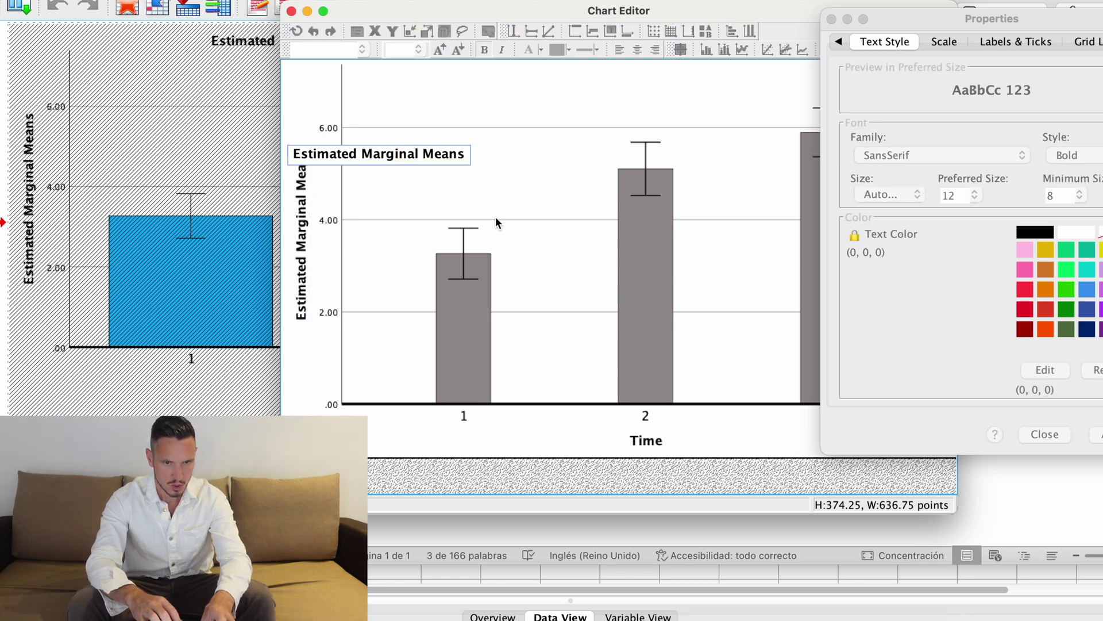
triple_click(432, 153)
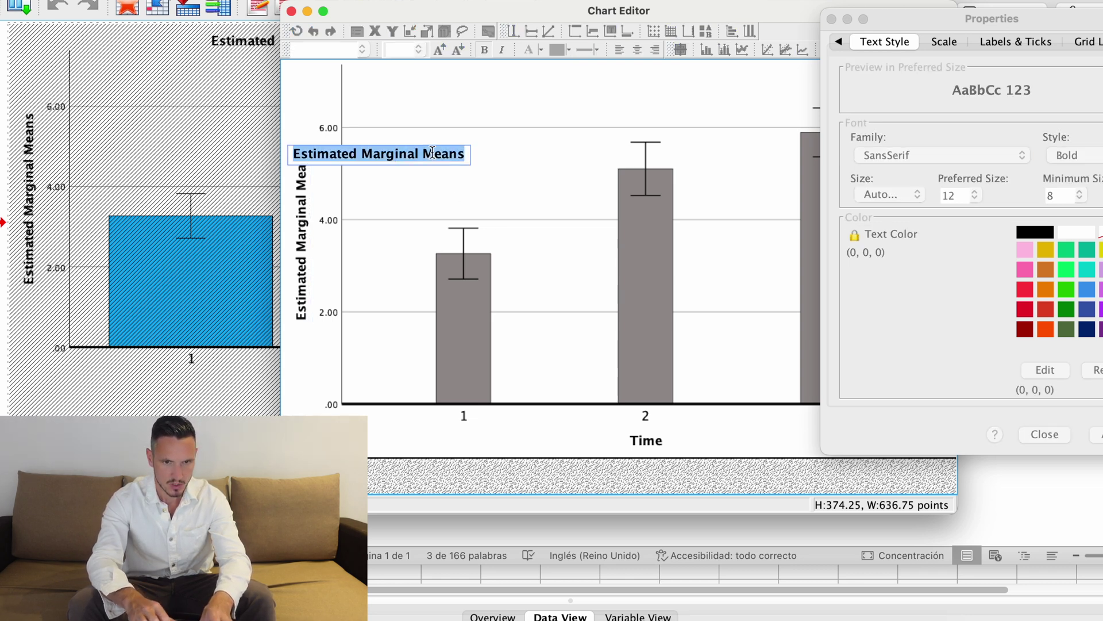
type("St")
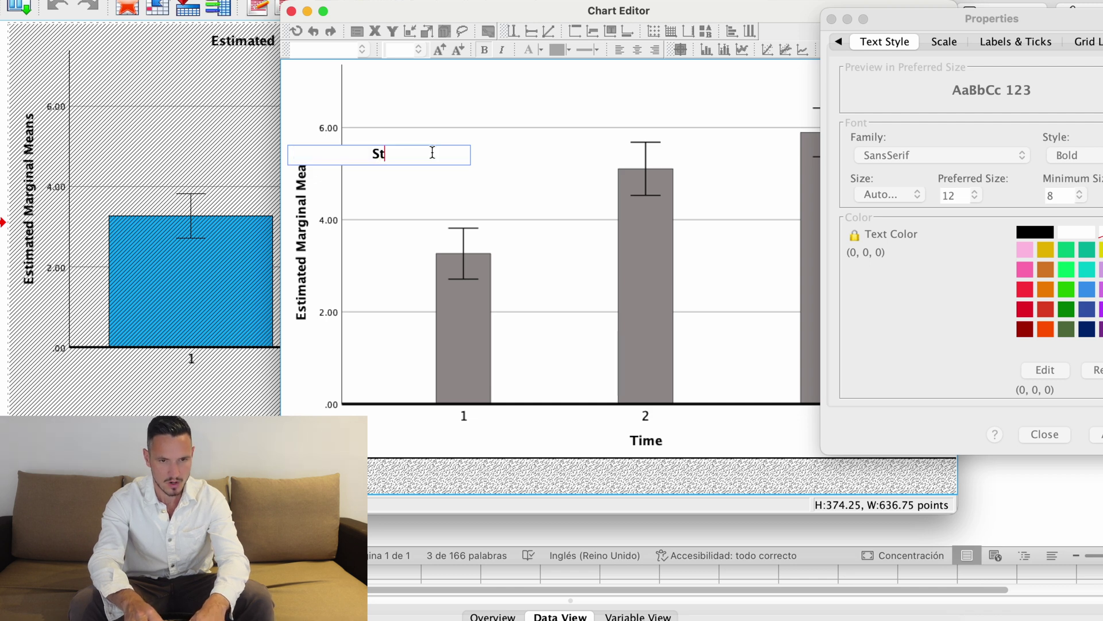
type("ress")
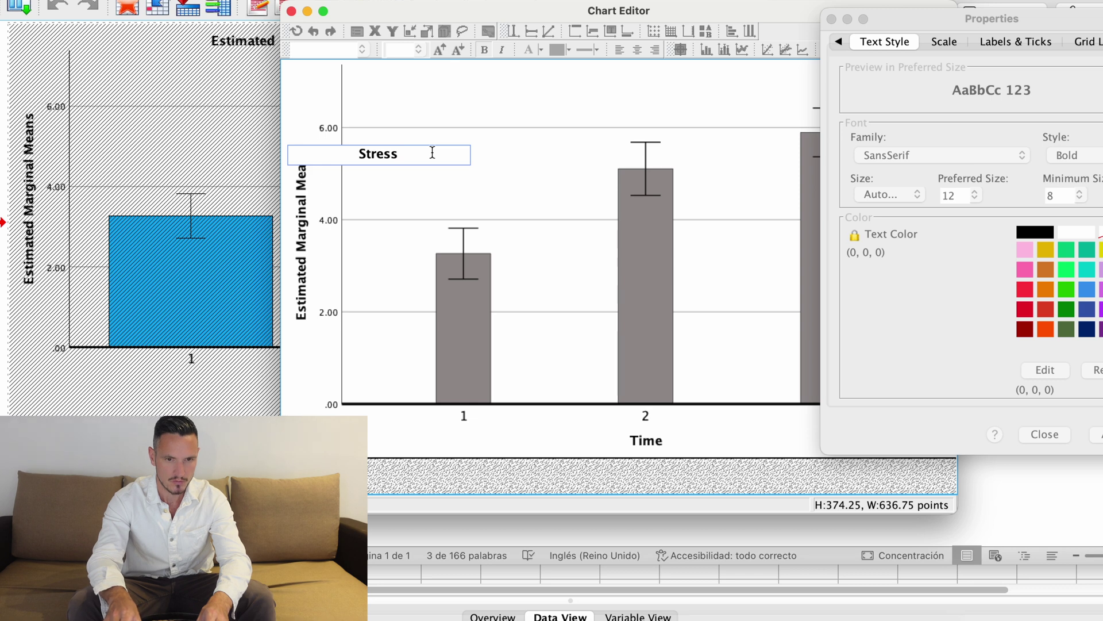
key("Return")
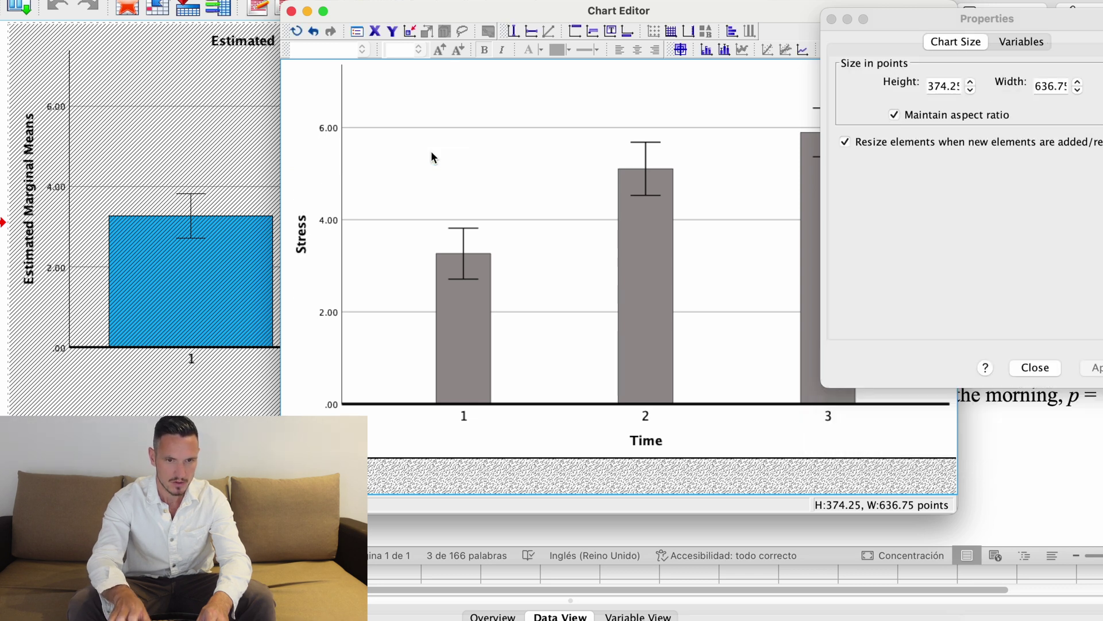
Step: Format the vertical axis number labels in Times New Roman with a preferred size of 16
left_click(333, 128)
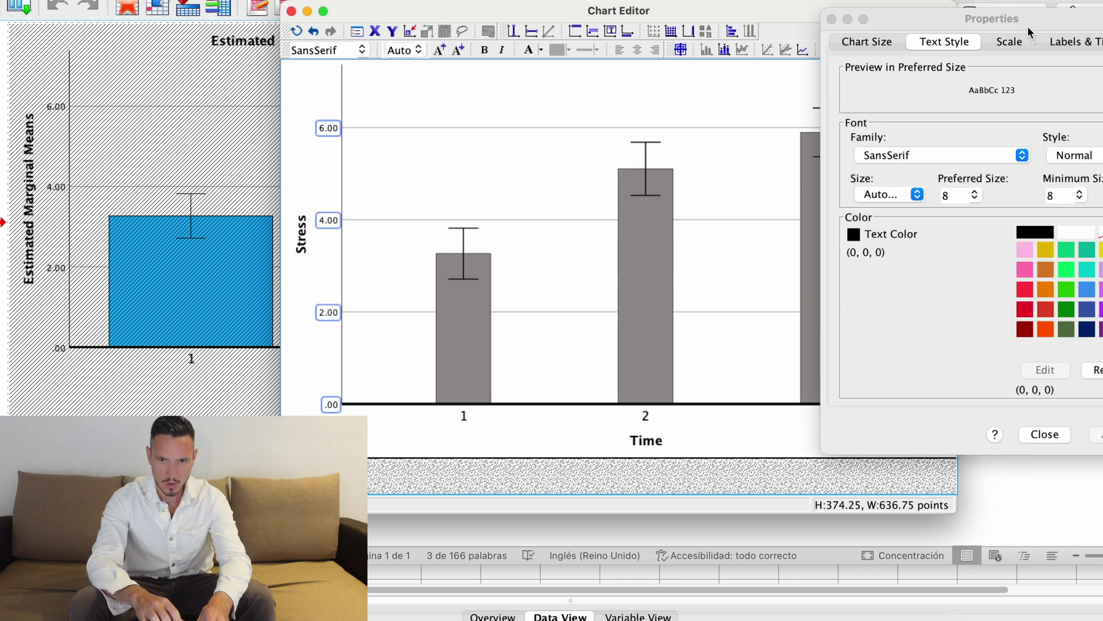
left_click_drag(1025, 22, 960, 17)
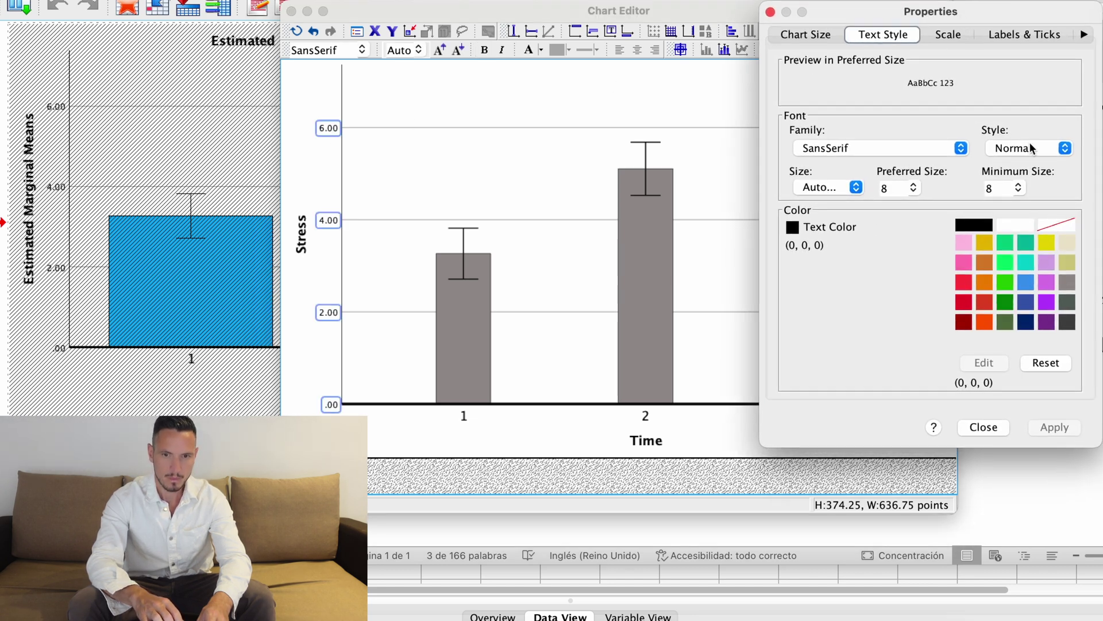
left_click(963, 150)
scroll(904, 209, "down", 10)
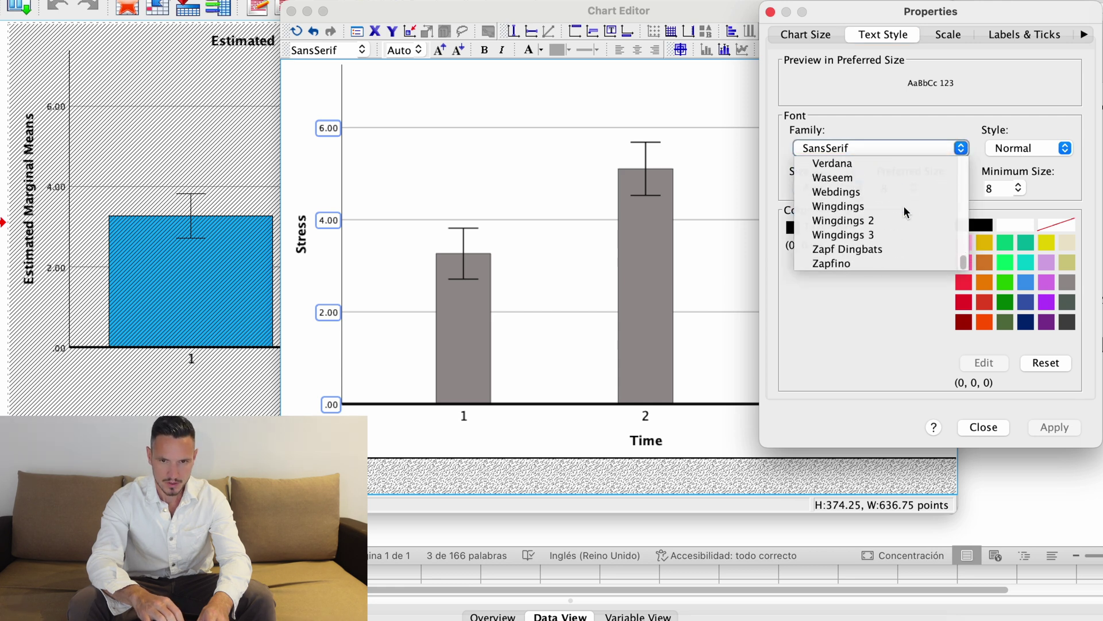
scroll(905, 210, "up", 2)
left_click(902, 207)
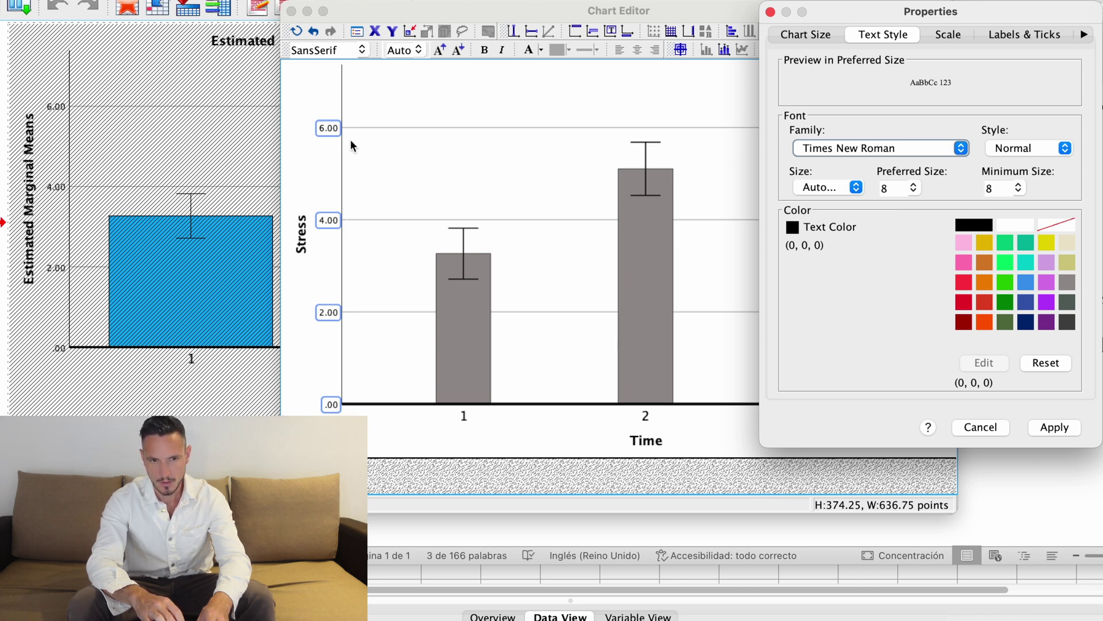
left_click(913, 188)
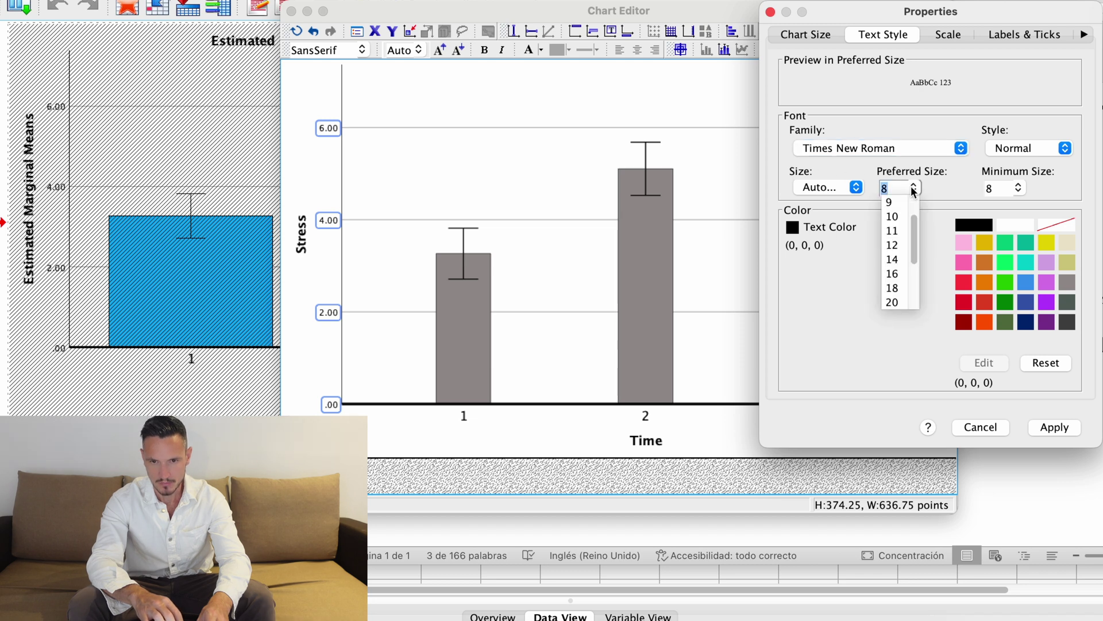
left_click(897, 274)
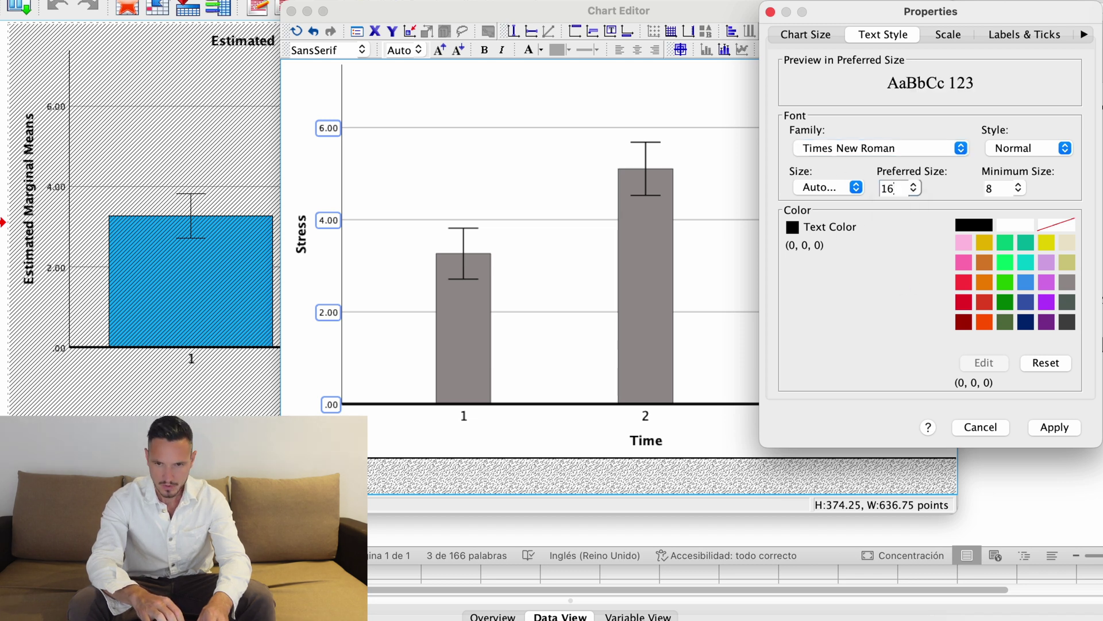
left_click(1056, 427)
left_click(980, 427)
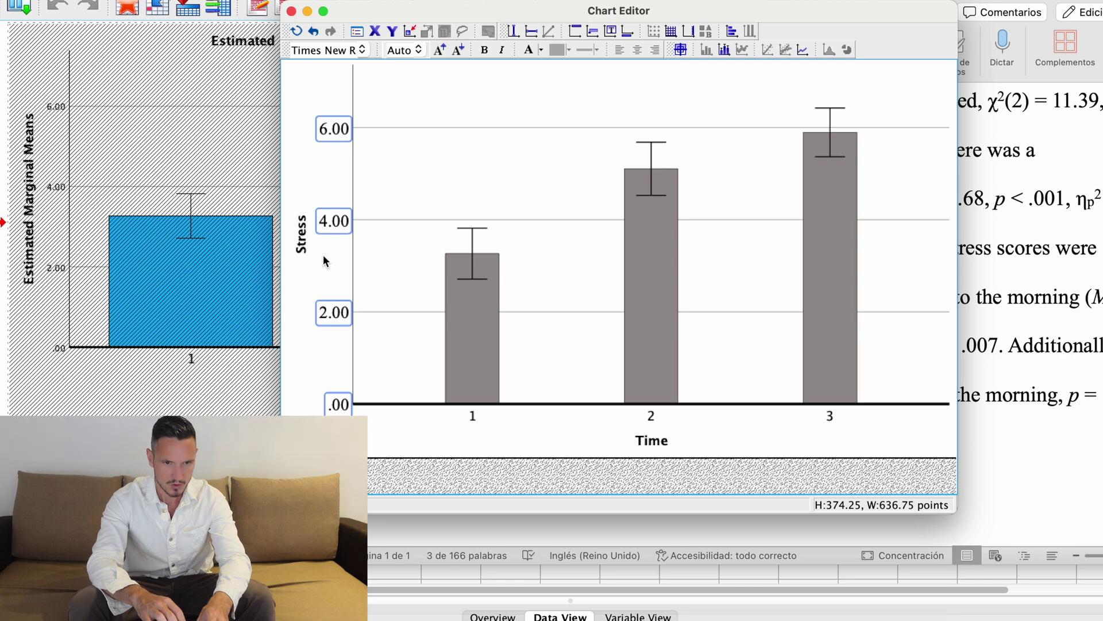
Step: View the text style settings of the Time axis title and close them
left_click(303, 247)
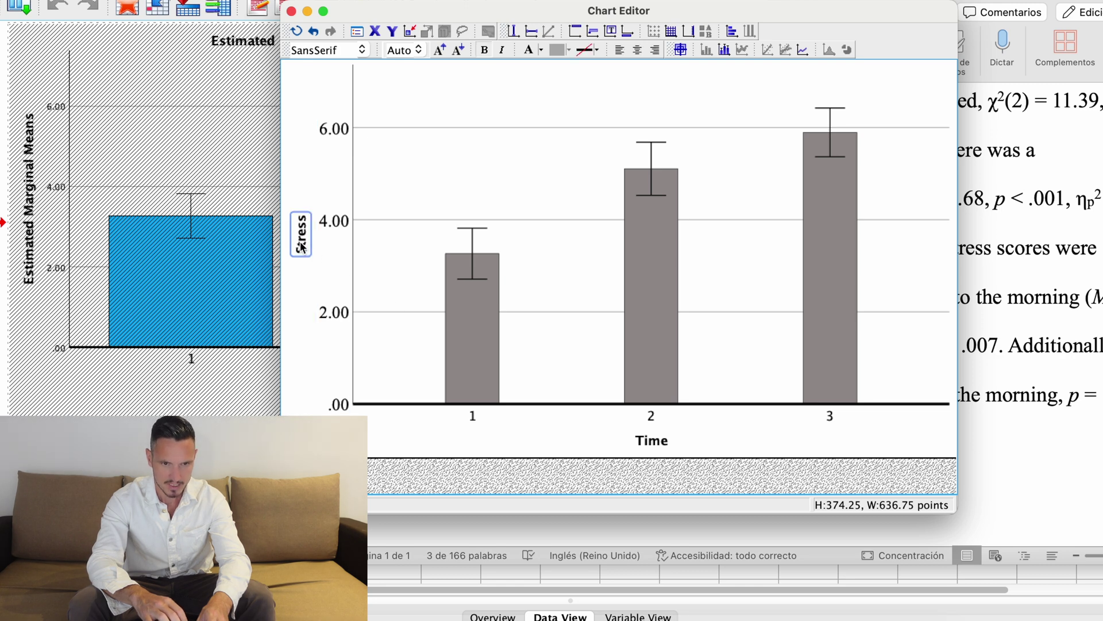
left_click(472, 414)
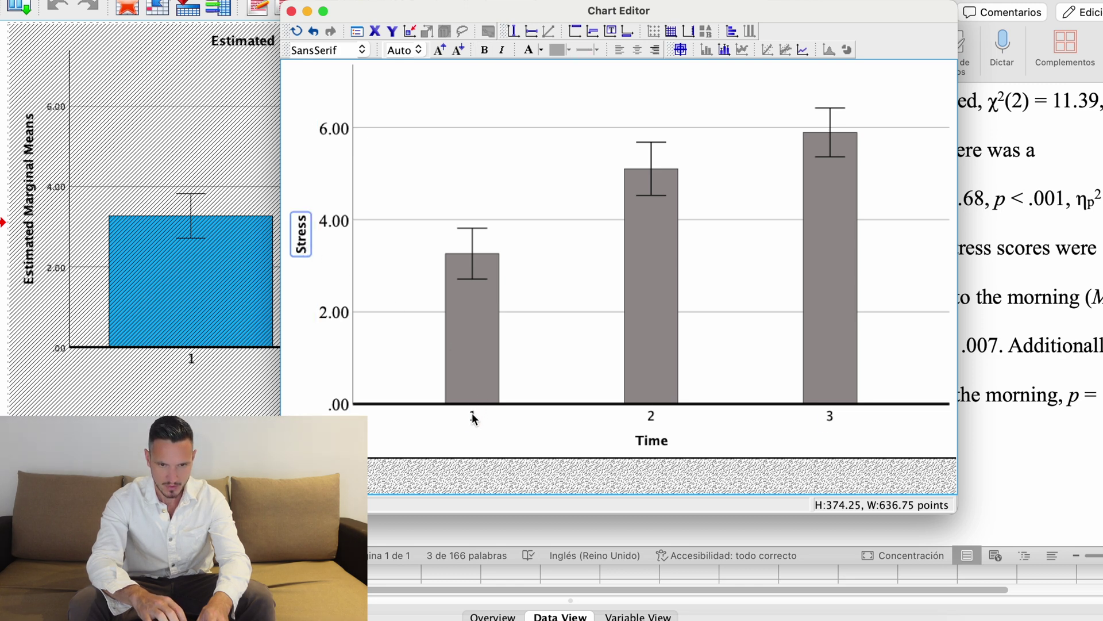
double_click(651, 442)
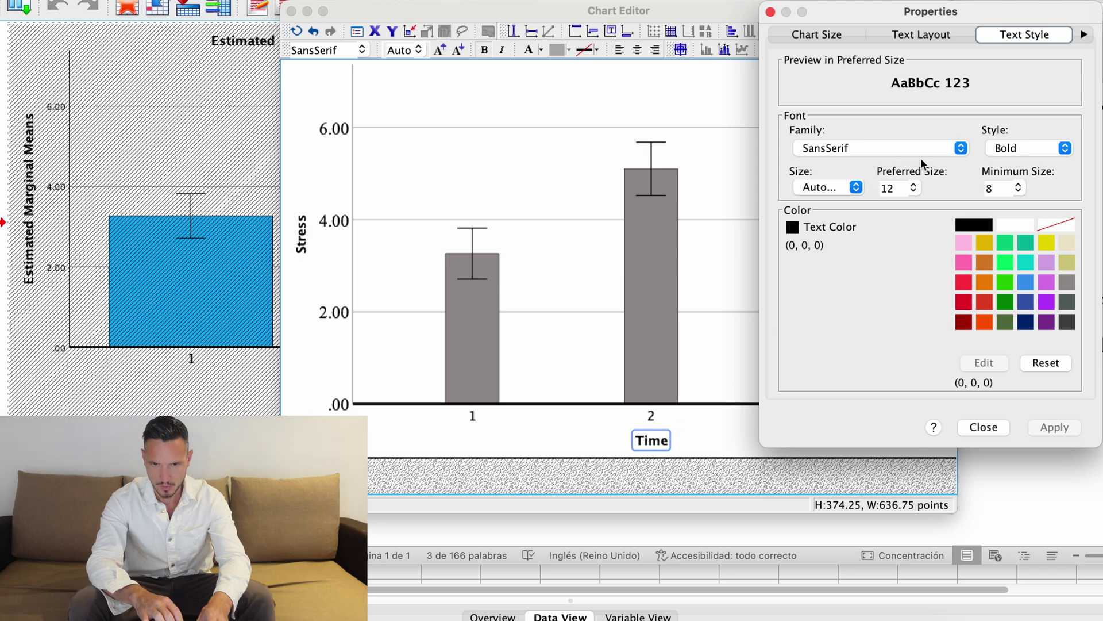
left_click(770, 12)
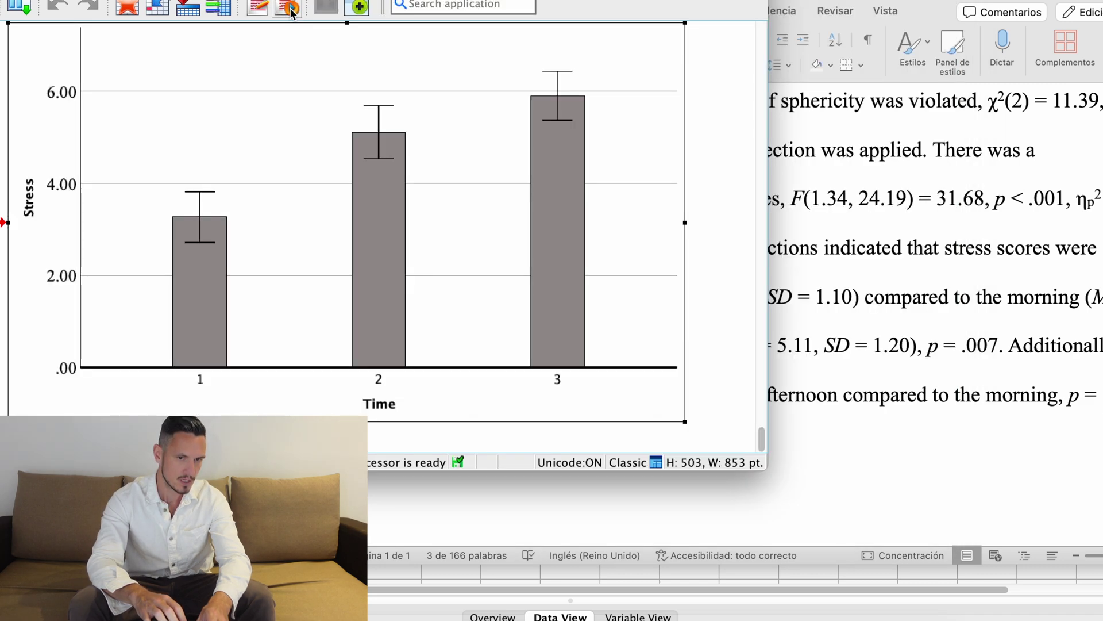
Step: Close the Chart Editor and review the edited bar chart in the output
left_click(290, 11)
scroll(613, 246, "up", 5)
scroll(613, 246, "down", 5)
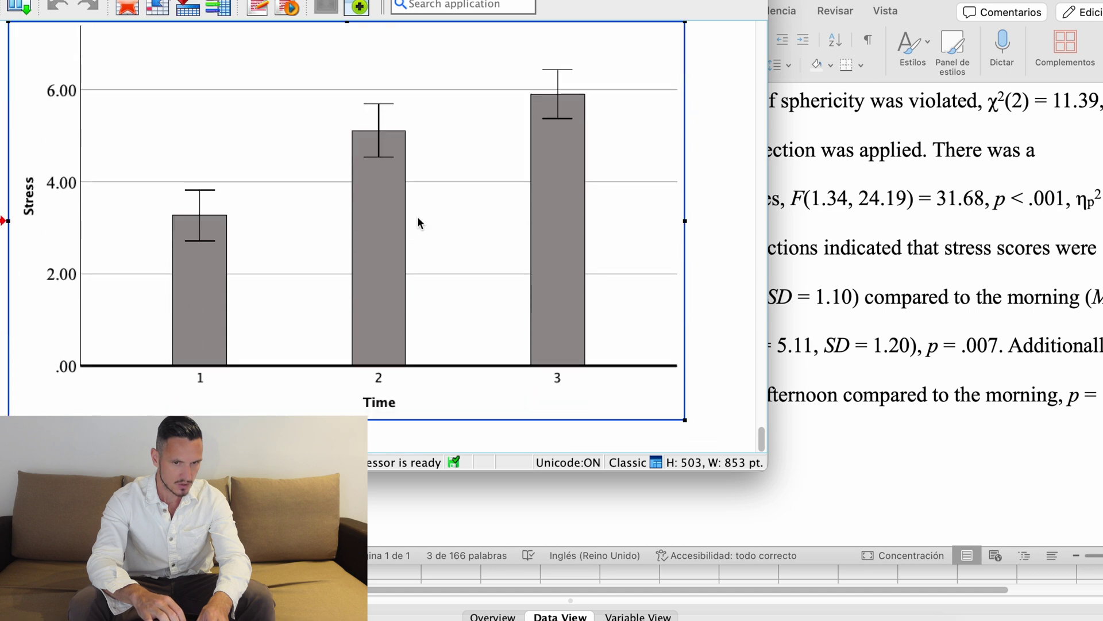